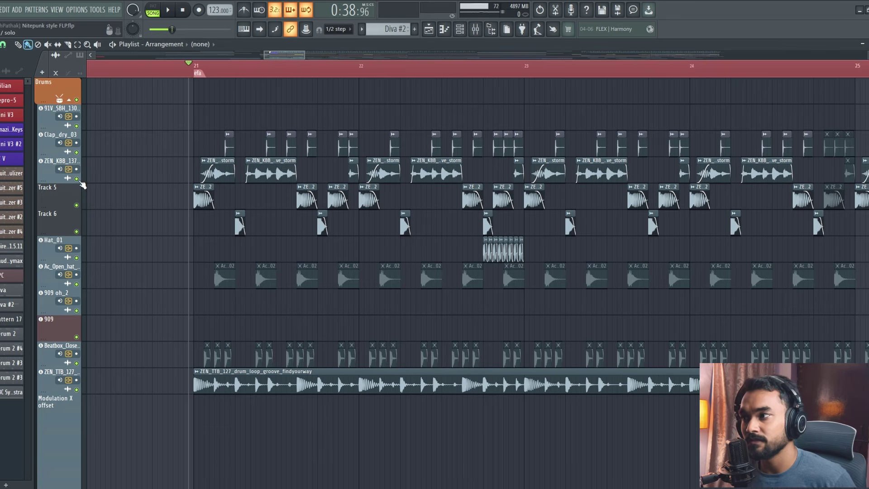
Step: Solo the ZEN_KBB_137 drum groove track and play it back from just before bar 21
ctrl+click(76, 179)
key(space)
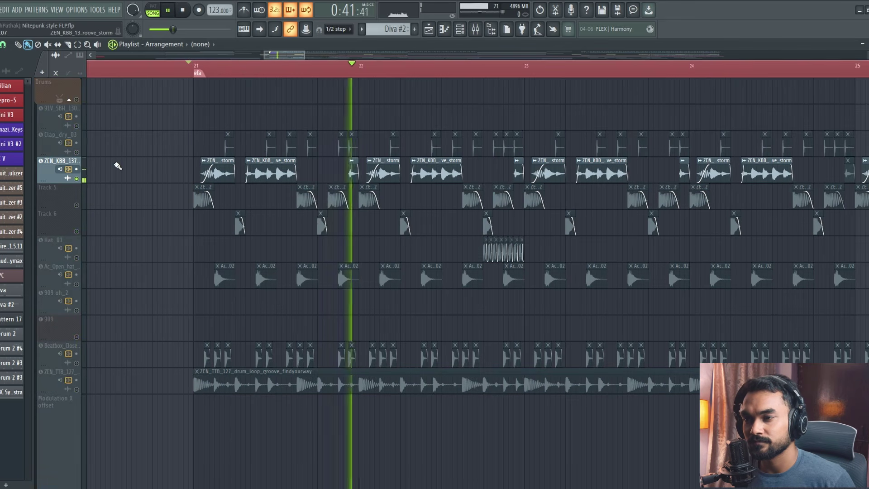
key(space)
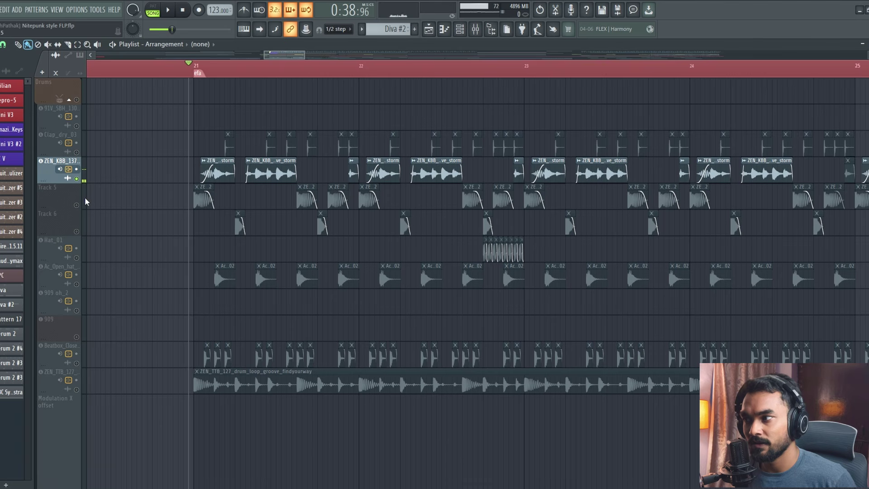
Step: Unmute Track 5 and Track 6 and play them together with the ZEN_KBB_137 groove track
click(77, 205)
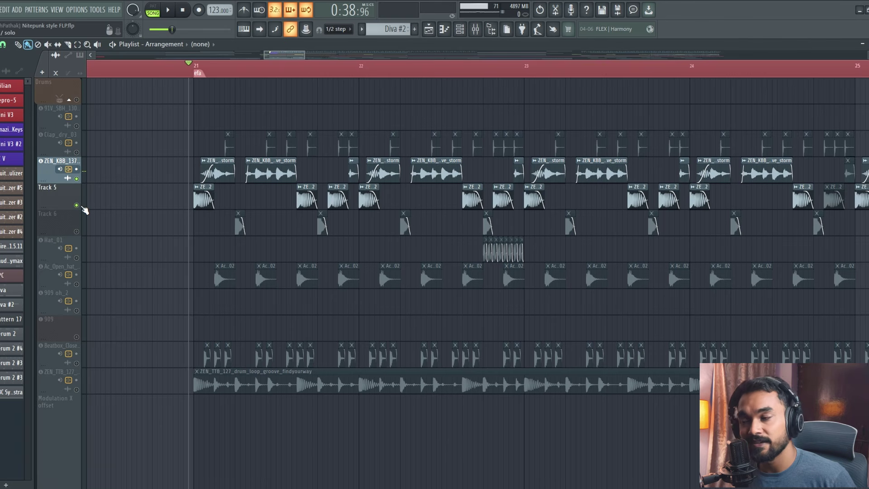
click(77, 231)
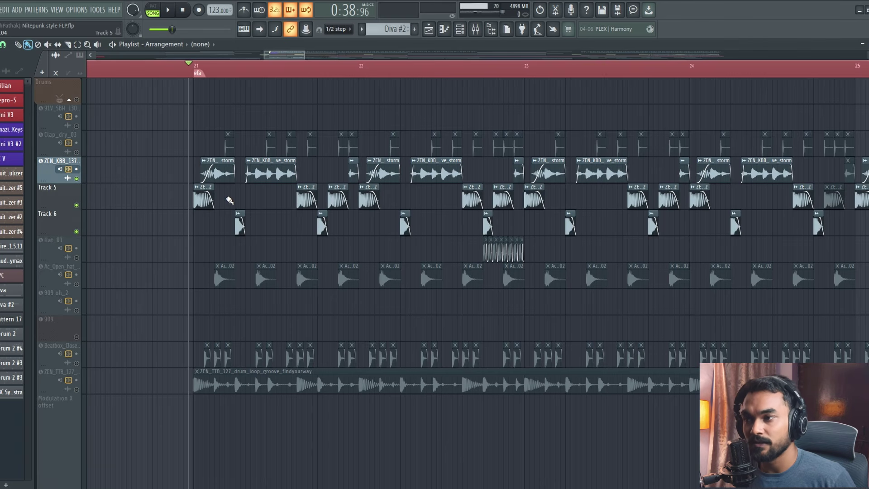
key(space)
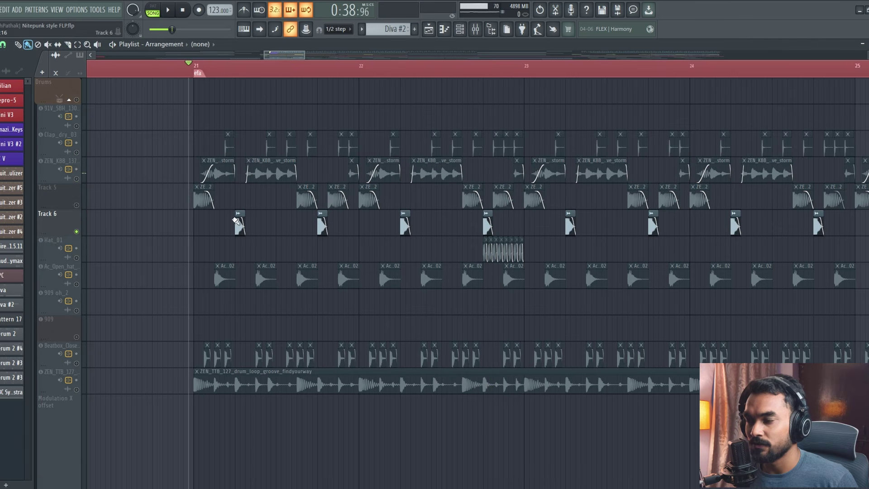
Step: Solo Track 5 and play its ZEN_KBB_137 #2 clips on their own
right_click(77, 205)
key(space)
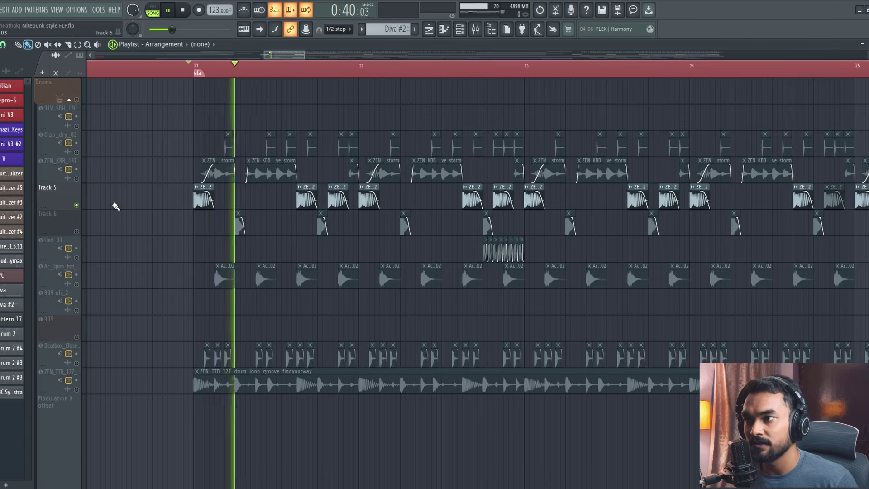
key(space)
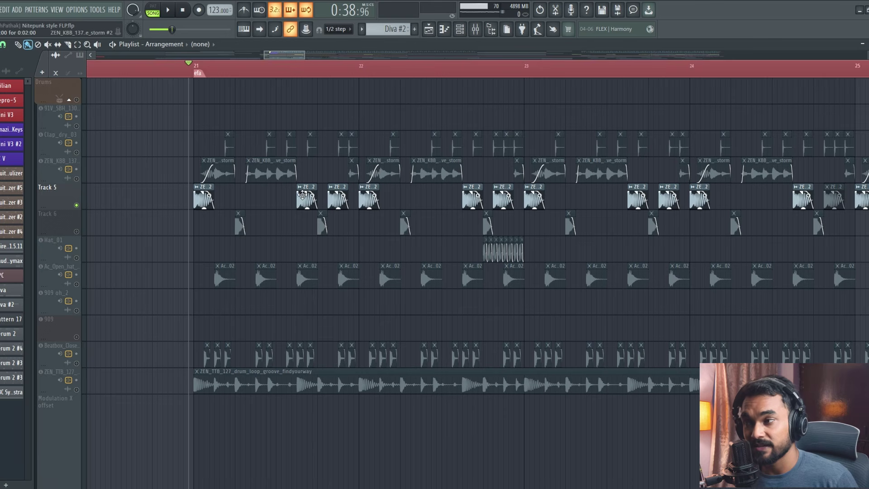
Step: Open the Track 5 clip's sampler settings and mixer track, and examine the low bands in its Fruity Parametric EQ 2
double_click(203, 188)
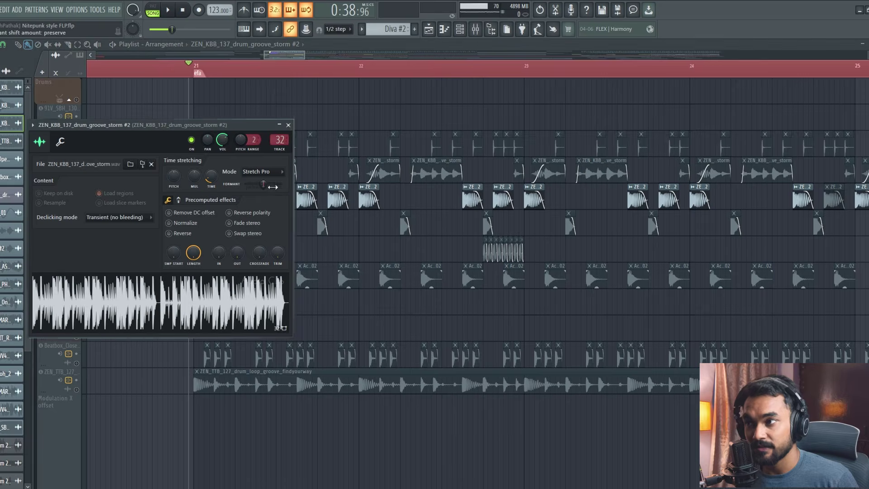
key(F9)
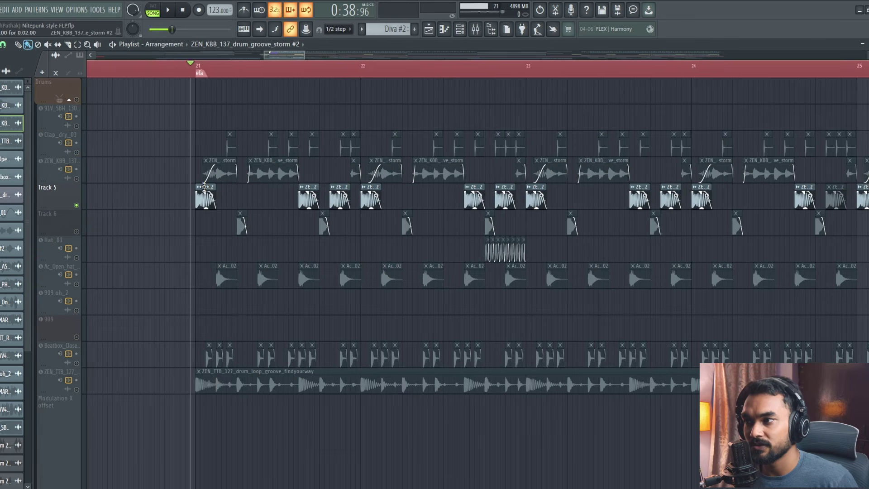
double_click(203, 187)
key(F9)
click(769, 199)
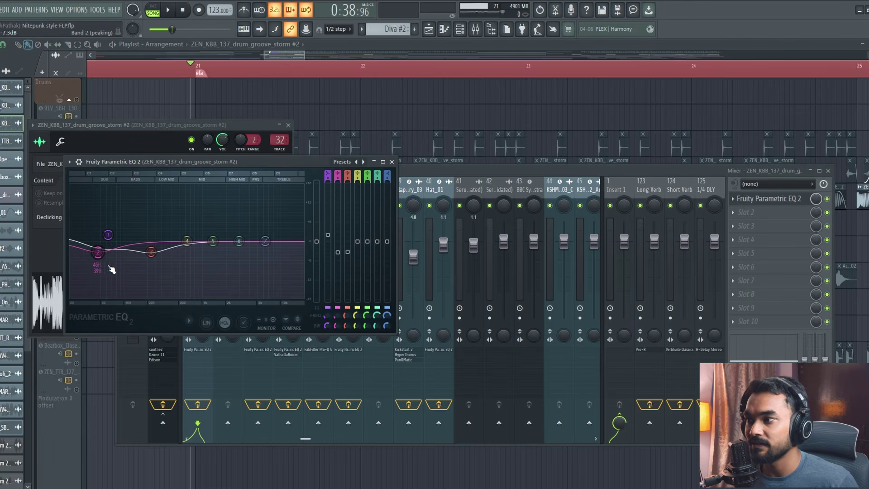
drag(108, 253, 106, 246)
drag(106, 247, 105, 242)
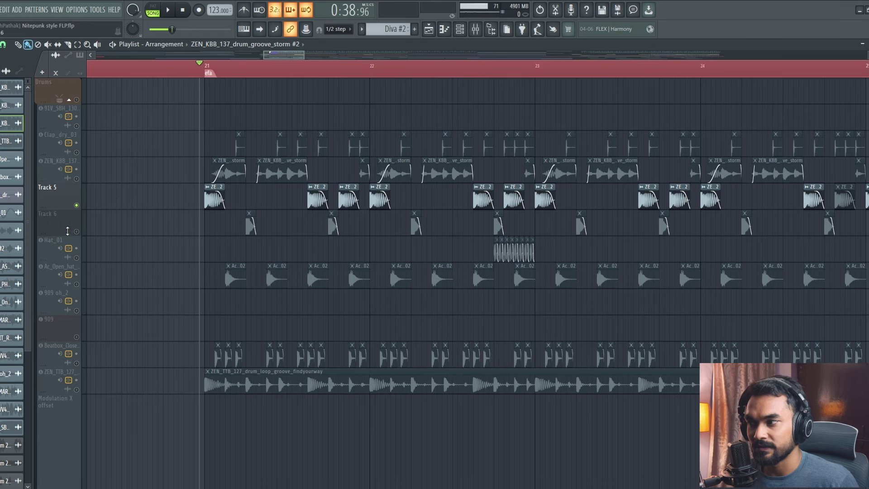
Step: Solo Track 6 and play its short Part_1 clips on their own
click(81, 234)
key(space)
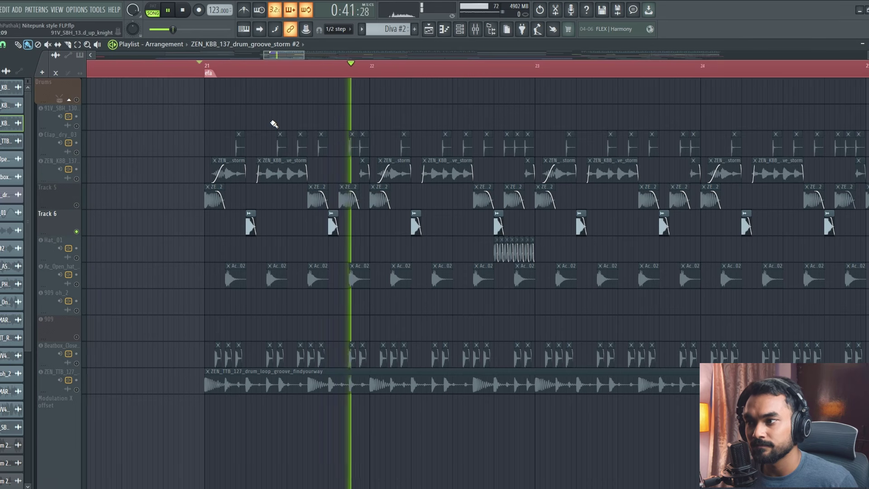
key(space)
Step: Open the Track 6 clip's mixer track 35 and examine its Fruity Parametric EQ 2 and ValhallaRoom settings
scroll(267, 228, up, 2)
scroll(266, 228, up, 3)
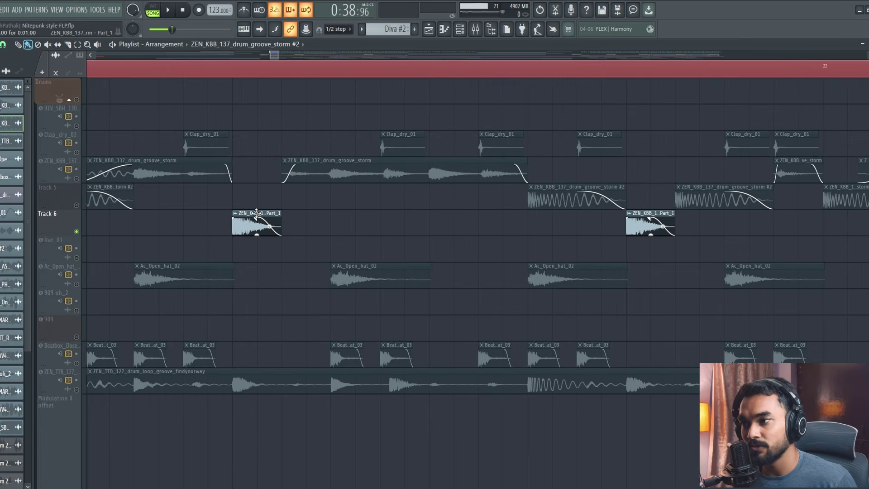
double_click(256, 213)
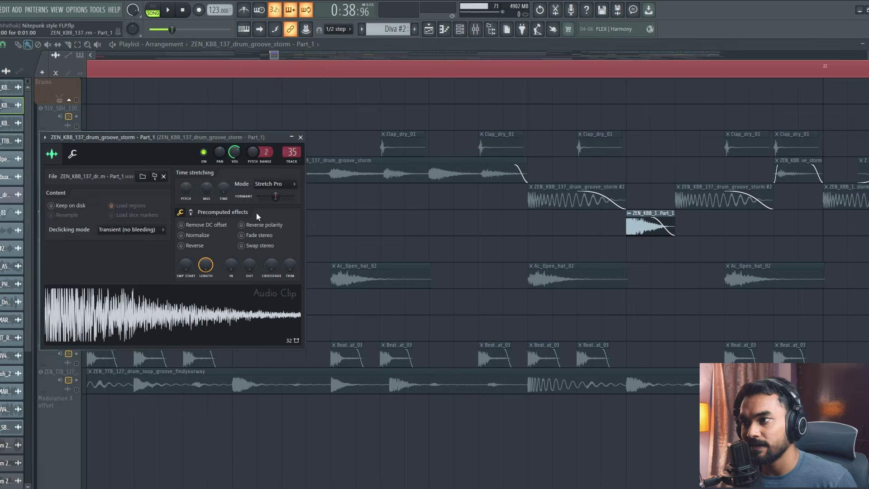
click(284, 151)
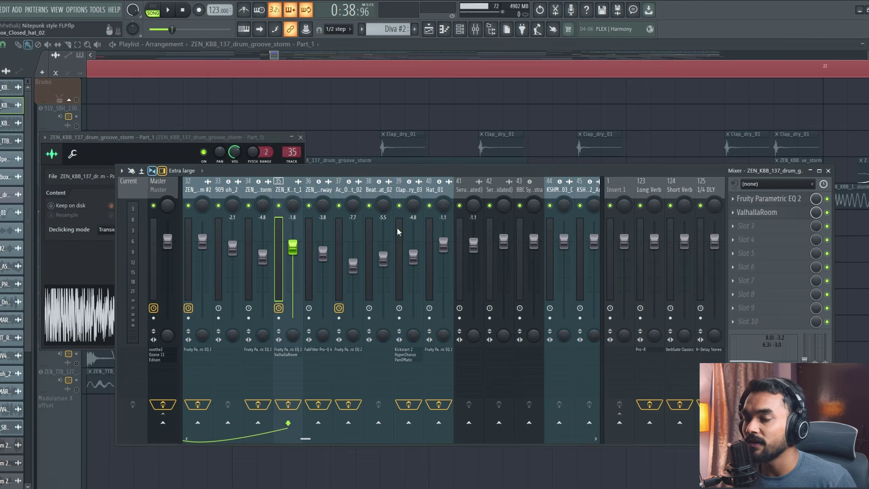
click(762, 199)
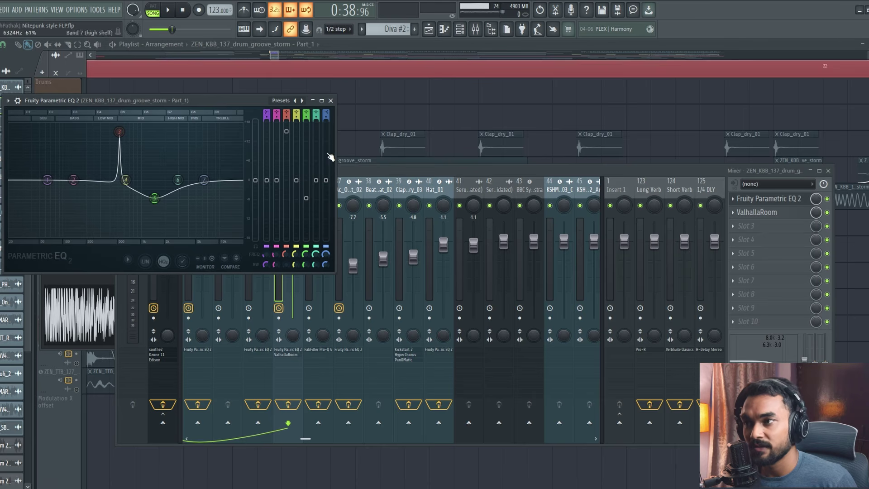
click(331, 101)
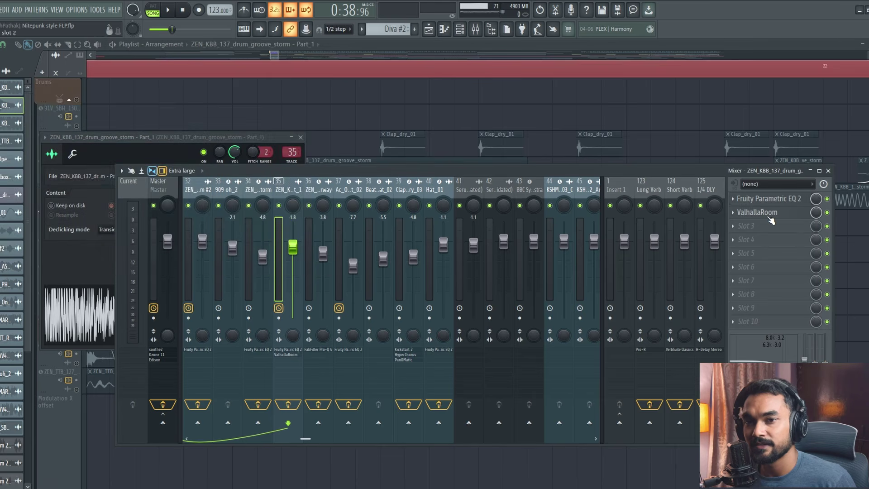
click(765, 216)
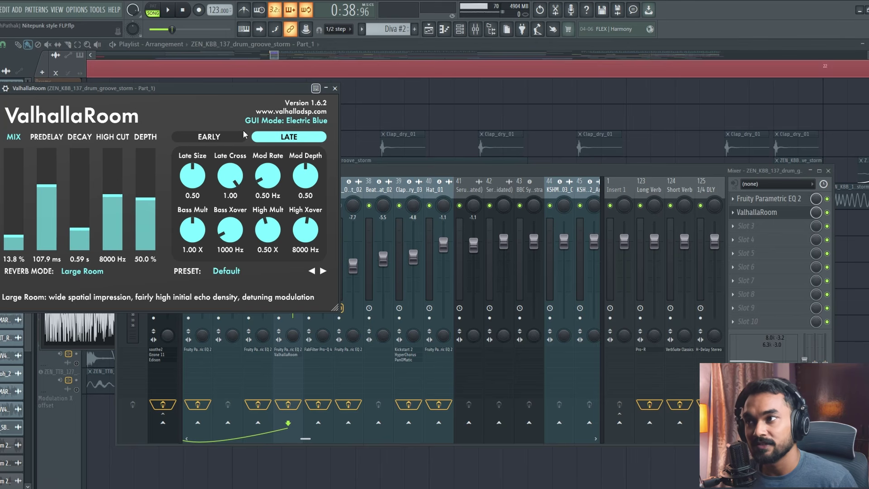
Step: Return to the drum tracks around bar 21 and play the Clap_dry_03 track soloed
click(276, 55)
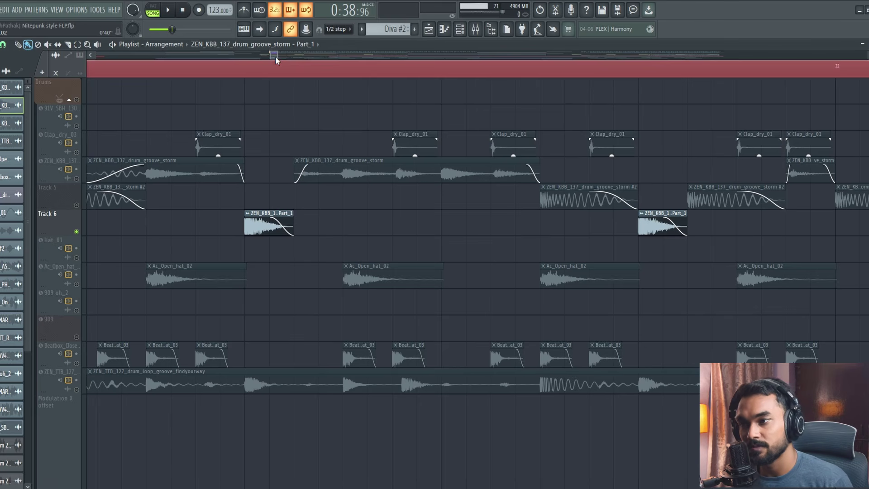
scroll(276, 57, down, 3)
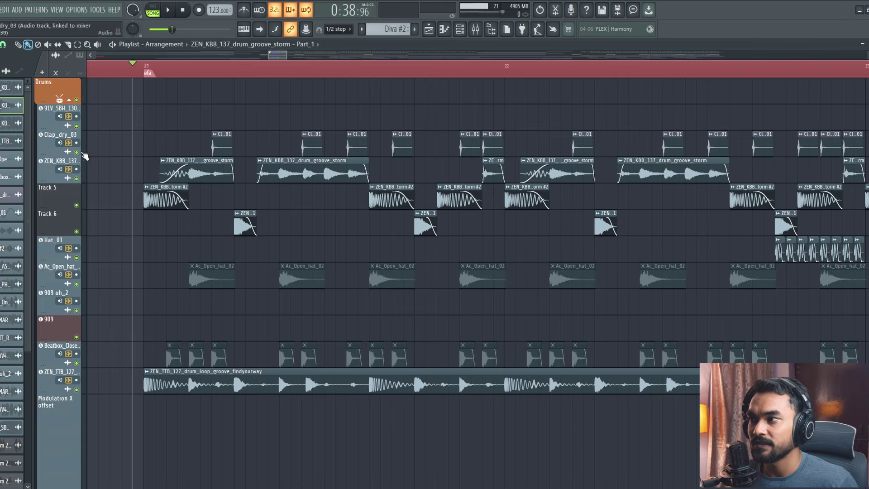
key(space)
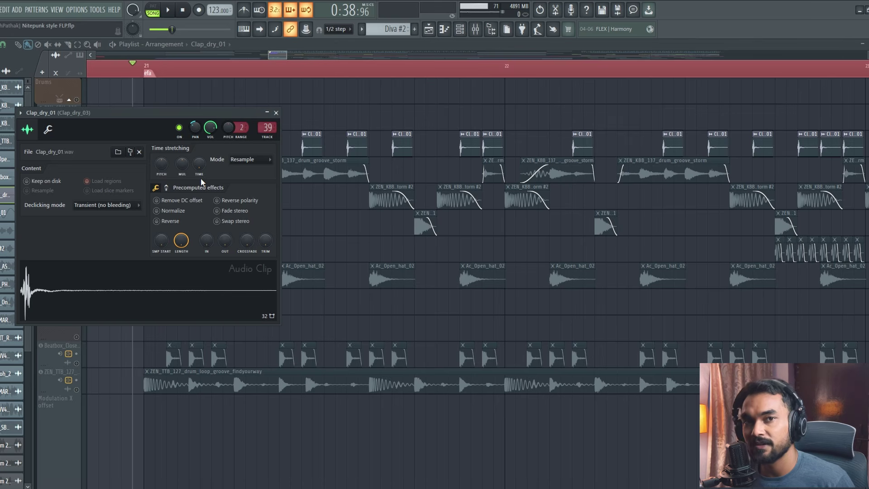
Step: Examine the Kickstart 2, Hyper Chorus and Fruity PanOMatic effects on the clap's mixer track
key(F9)
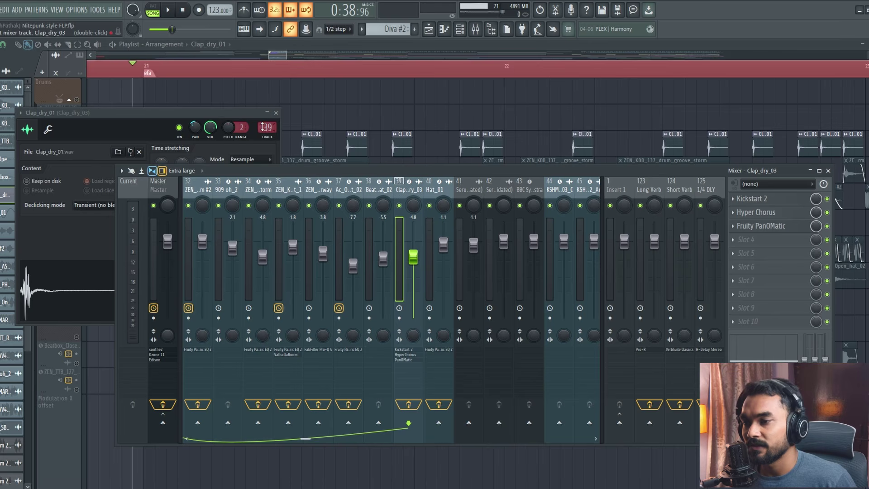
click(761, 198)
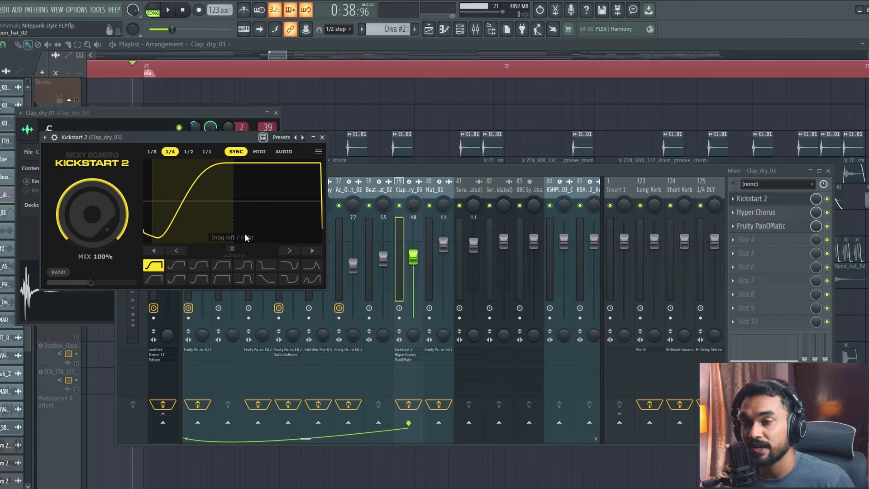
click(322, 137)
click(776, 212)
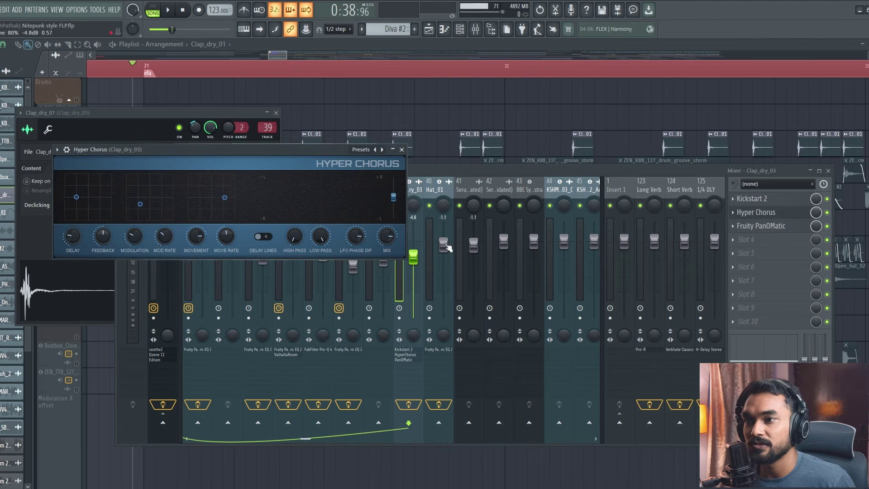
click(761, 226)
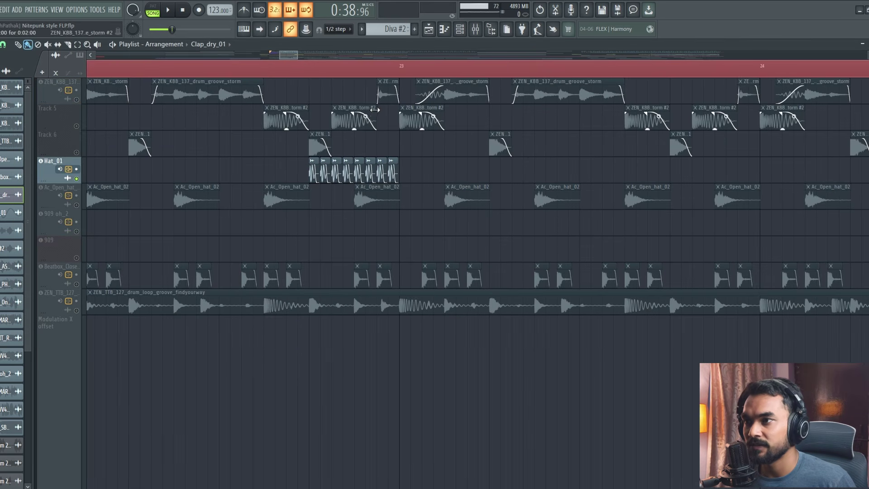
Step: Play the soloed Hat_01 roll leading into bar 23
key(space)
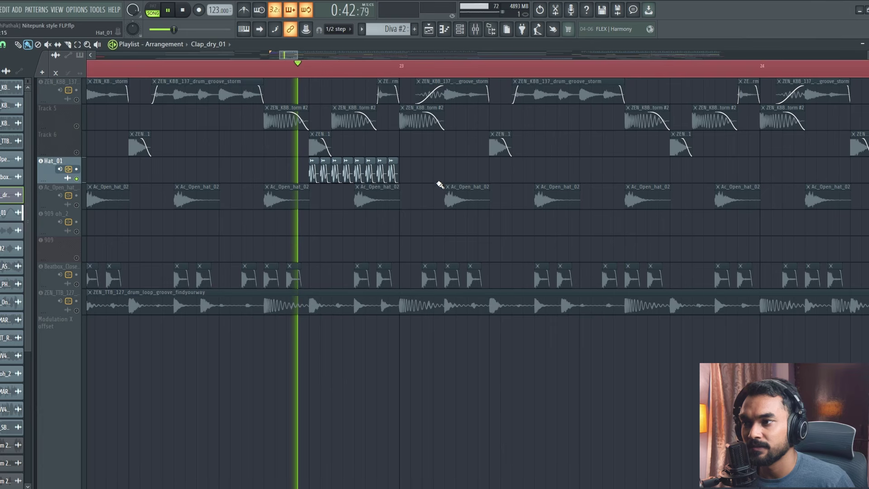
key(space)
Step: Unmute the ZEN_TTB_127 drum loop track and play it together with Hat_01
scroll(330, 270, down, 5)
scroll(331, 269, down, 3)
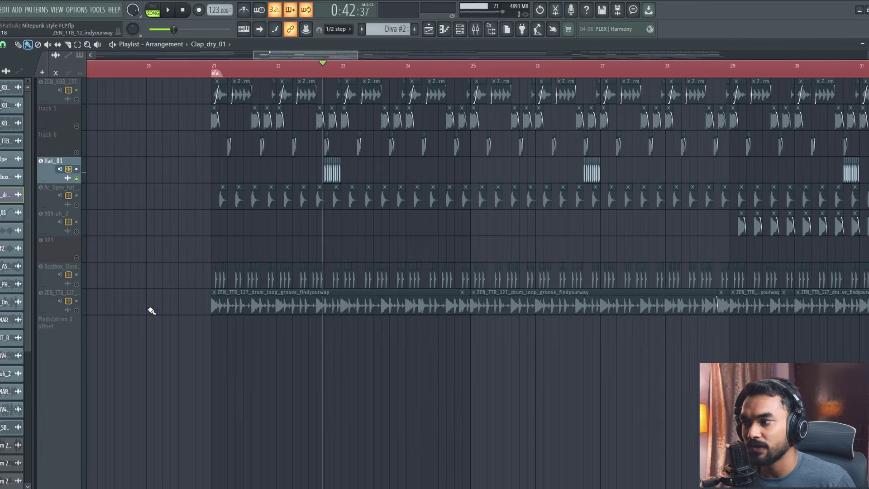
click(73, 310)
scroll(289, 235, up, 3)
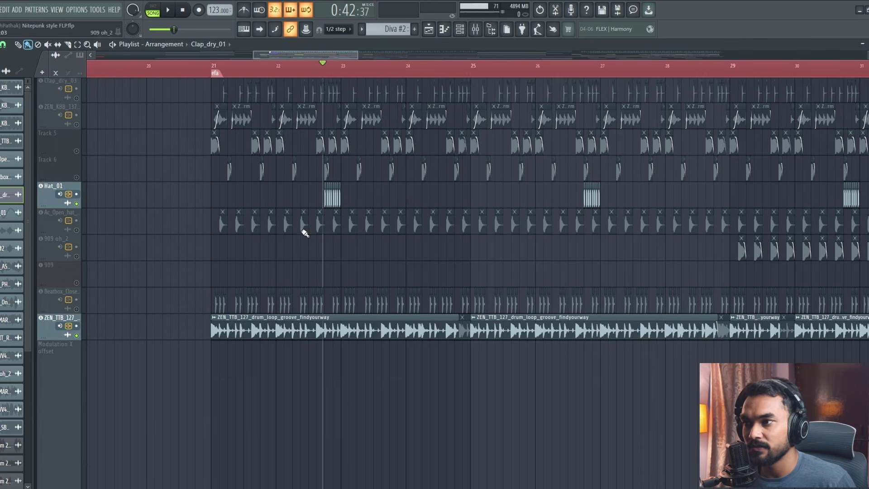
key(space)
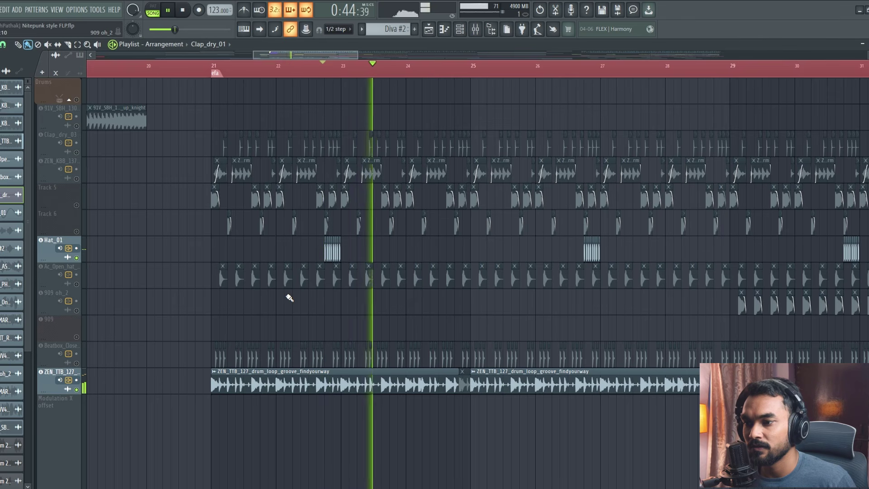
key(space)
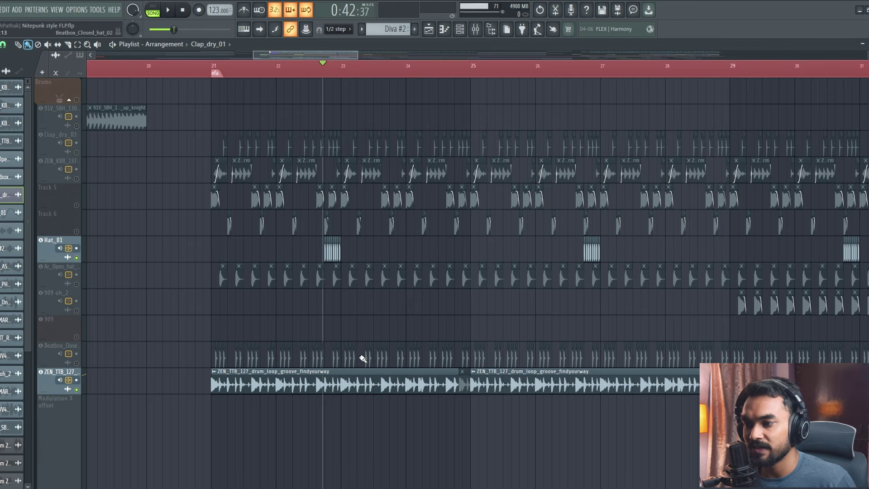
Step: Move the playback position to just before bar 29, unmute the 909 oh_2 track and play the section
scroll(386, 285, down, 3)
scroll(386, 285, up, 3)
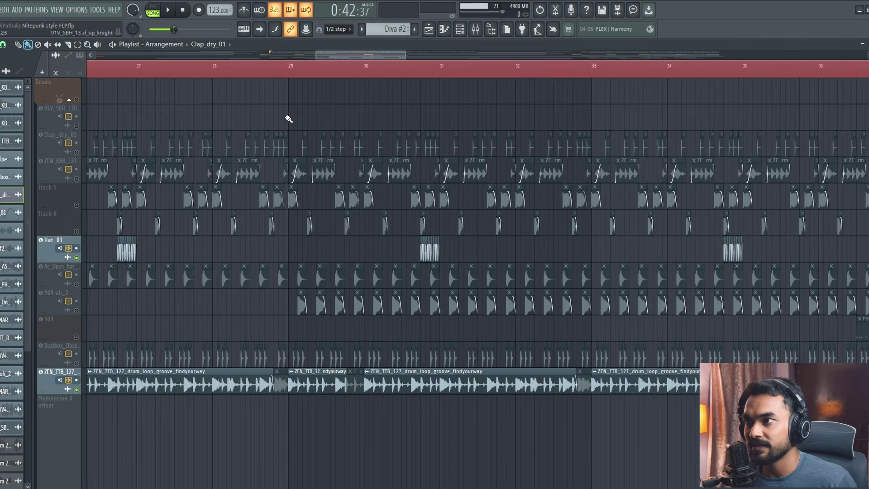
click(285, 70)
click(78, 312)
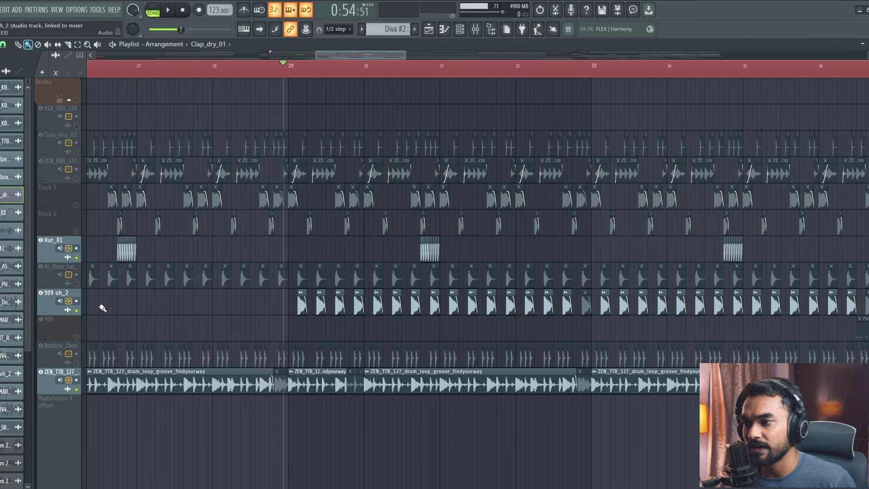
key(space)
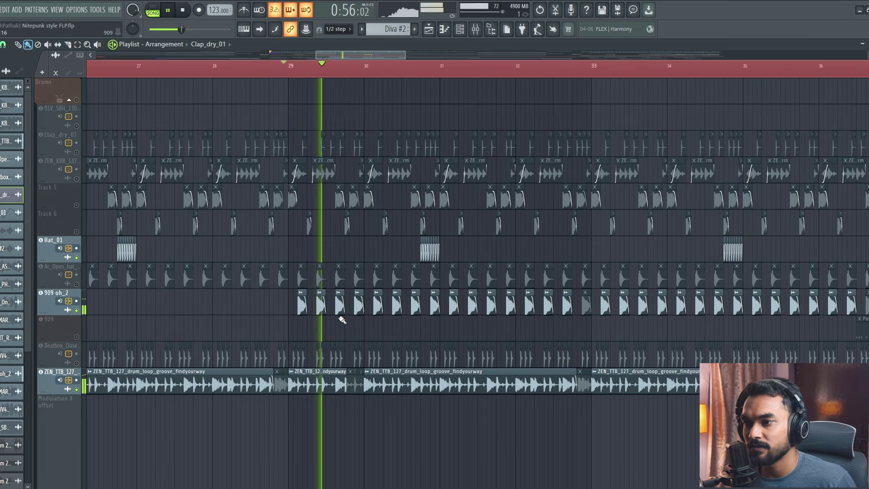
key(space)
Step: Open the mixer at the 909 oh_2 track to view its effect slots
scroll(294, 312, up, 4)
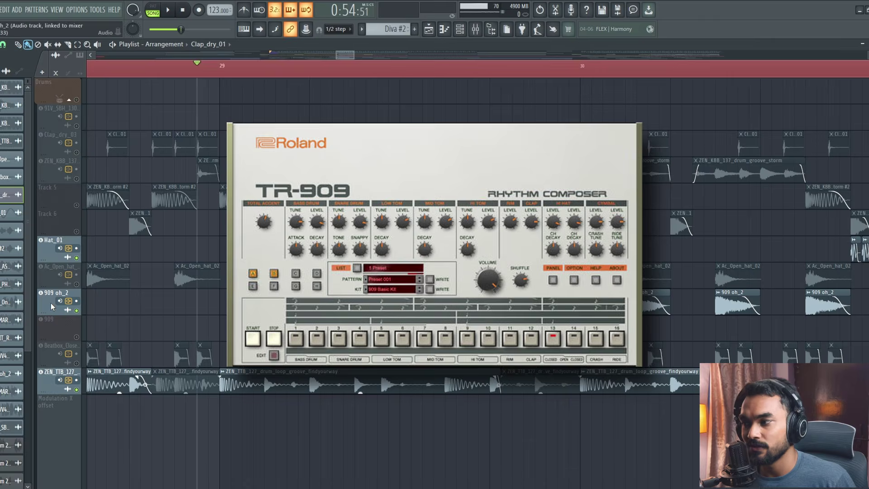
click(67, 301)
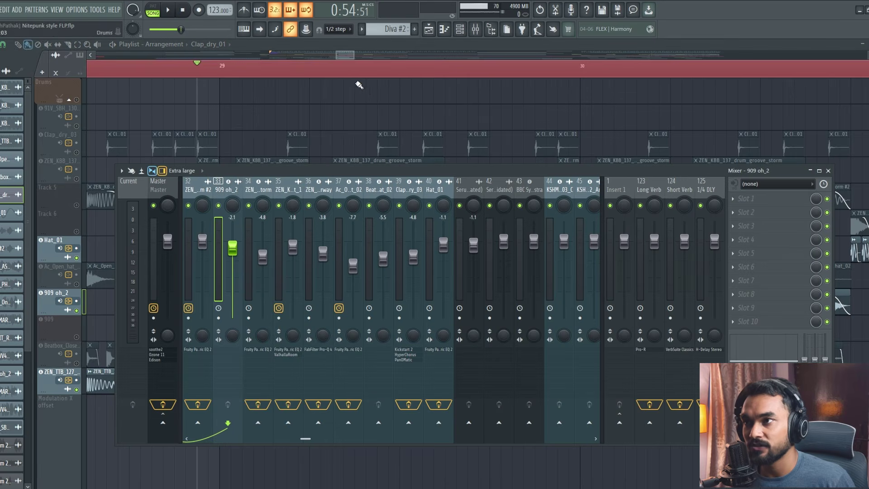
Step: Close the mixer, open the 909 track's FPC drum machine and choose its 909 preset
key(F9)
double_click(69, 329)
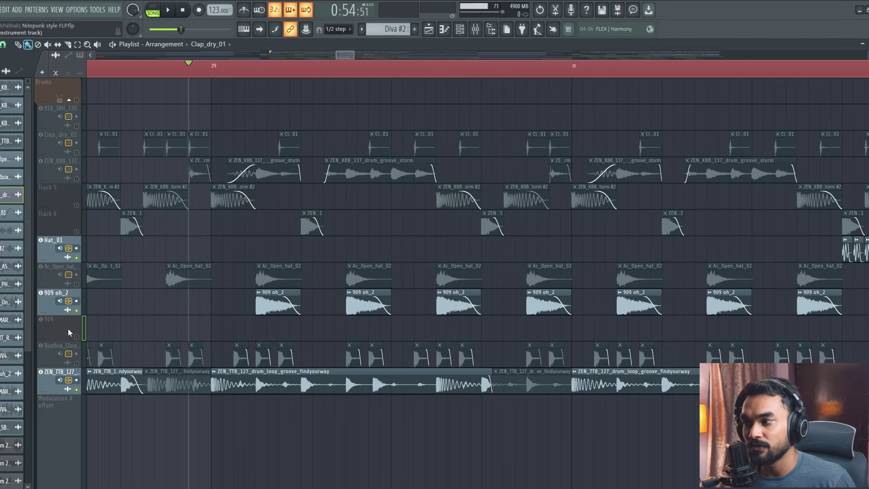
click(527, 180)
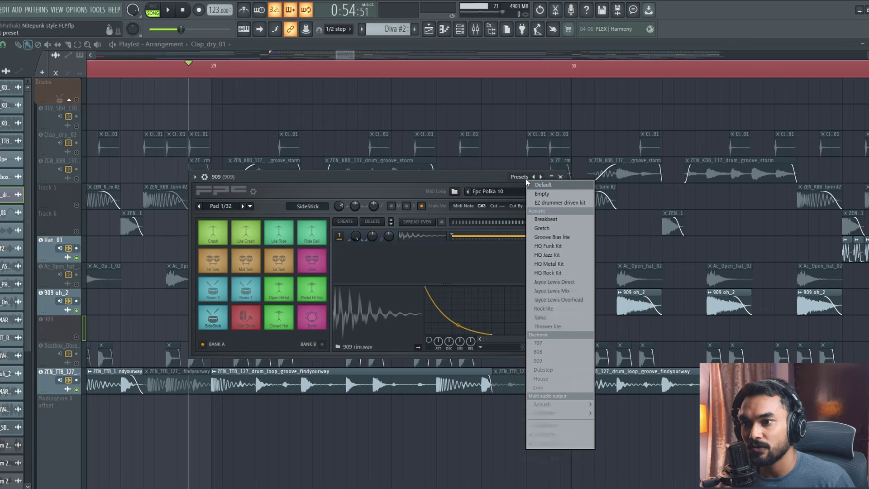
click(534, 358)
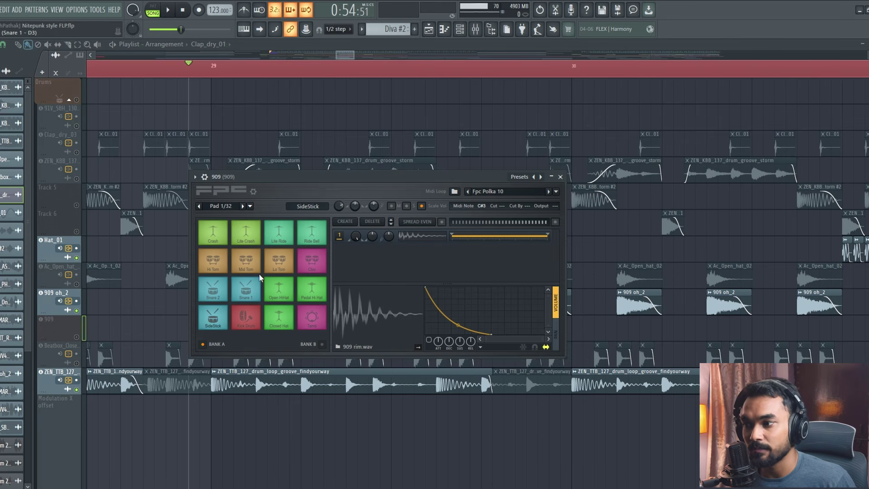
Step: Audition FPC's Open HiHat pad, open its 909 oh.wav sample in Edison and pull the sample out towards the playlist
click(281, 293)
click(284, 295)
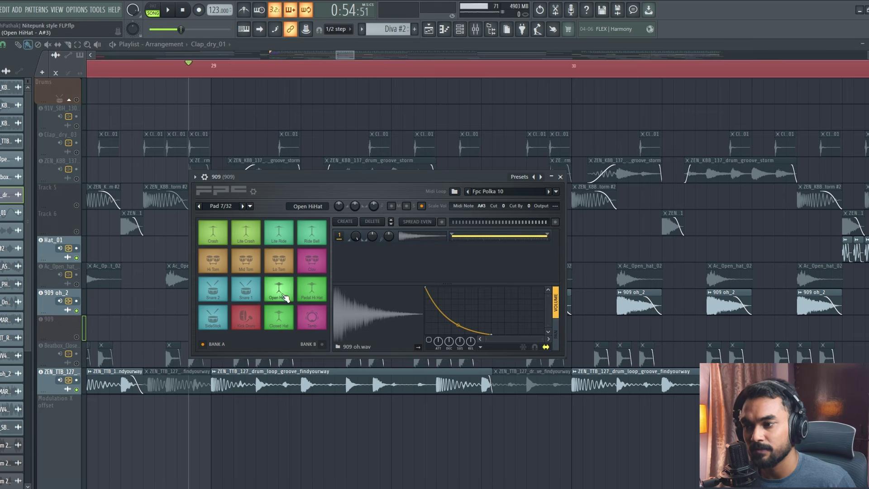
right_click(365, 306)
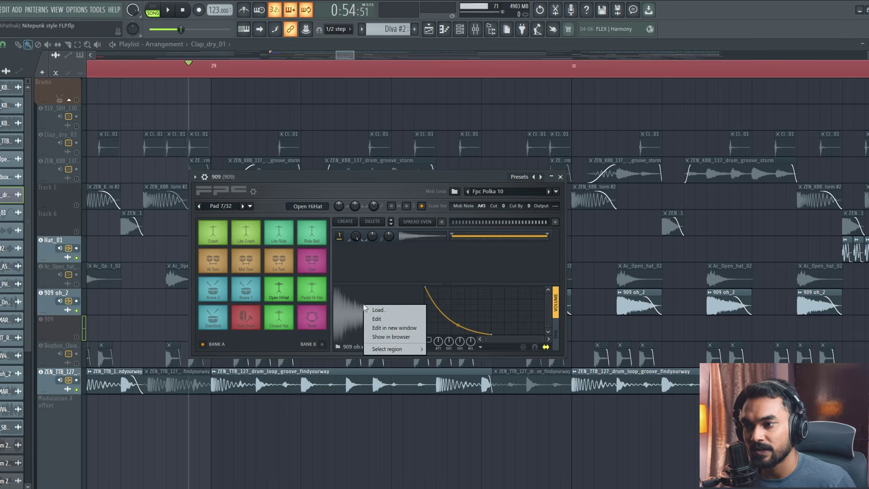
click(388, 319)
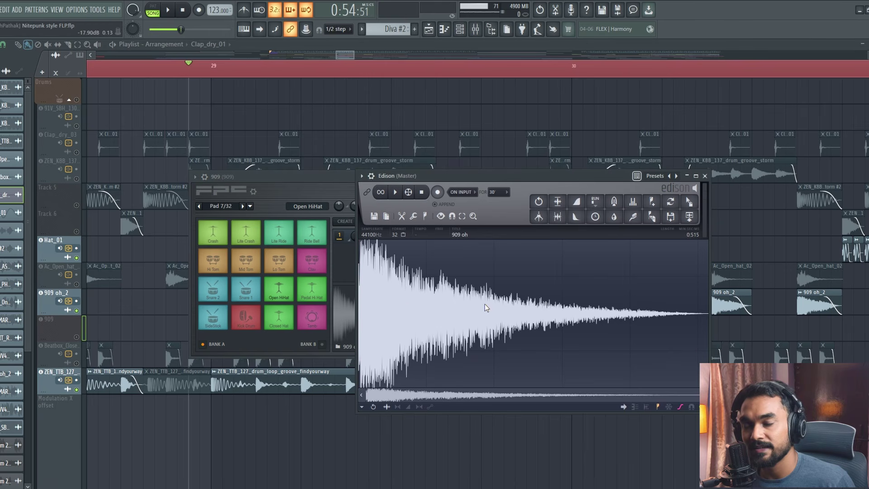
drag(689, 201, 610, 249)
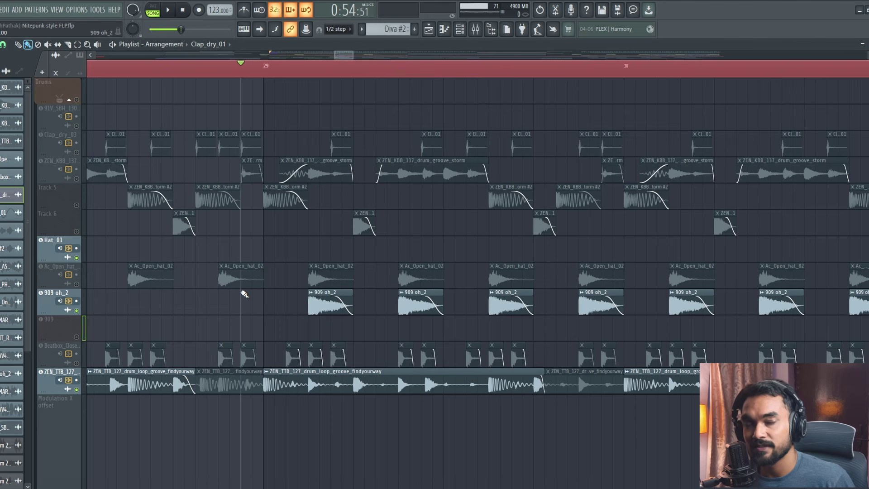
Step: Play the Ac_Open_hat layer together with the drum loop from bar 25
scroll(258, 310, down, 3)
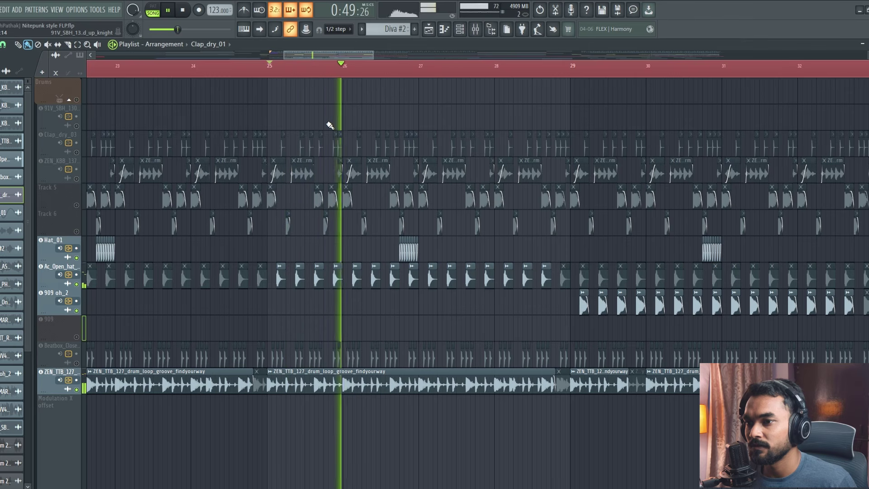
key(space)
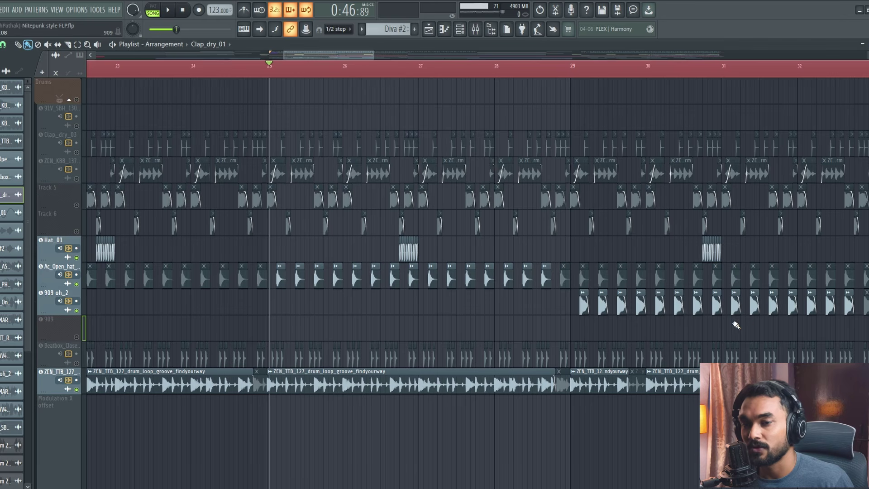
Step: Unmute the Beatbox_Closed_hat track and play it with the other active layers from bar 29
scroll(520, 317, down, 5)
click(77, 363)
scroll(518, 342, up, 3)
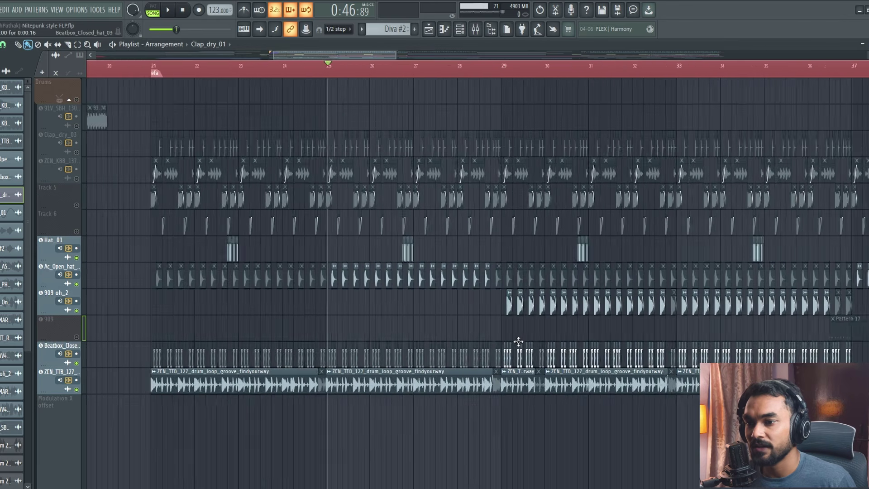
scroll(518, 341, up, 4)
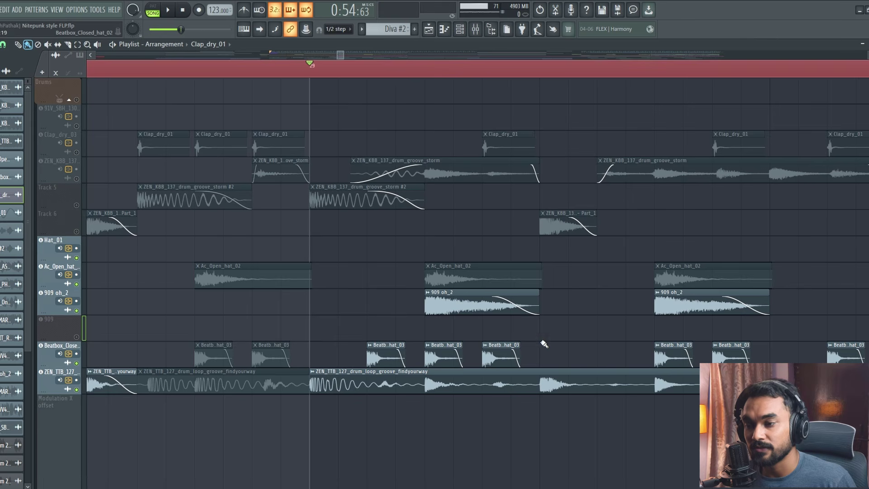
key(space)
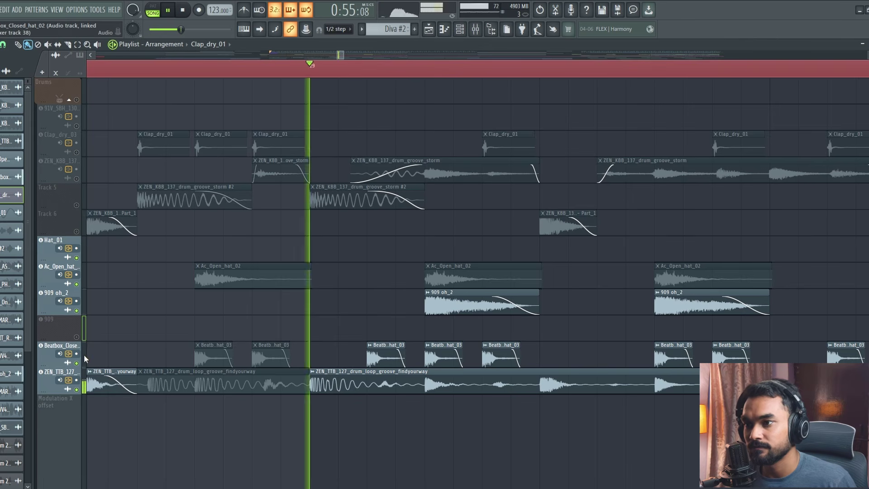
scroll(252, 349, down, 5)
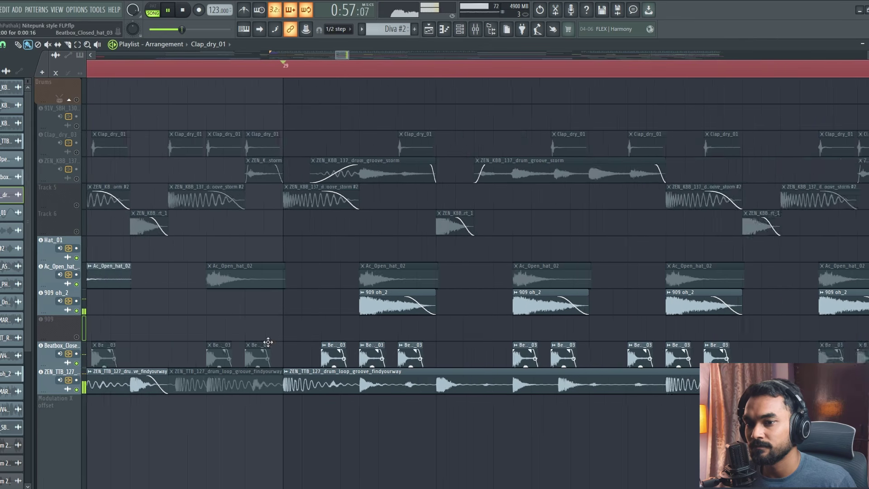
key(space)
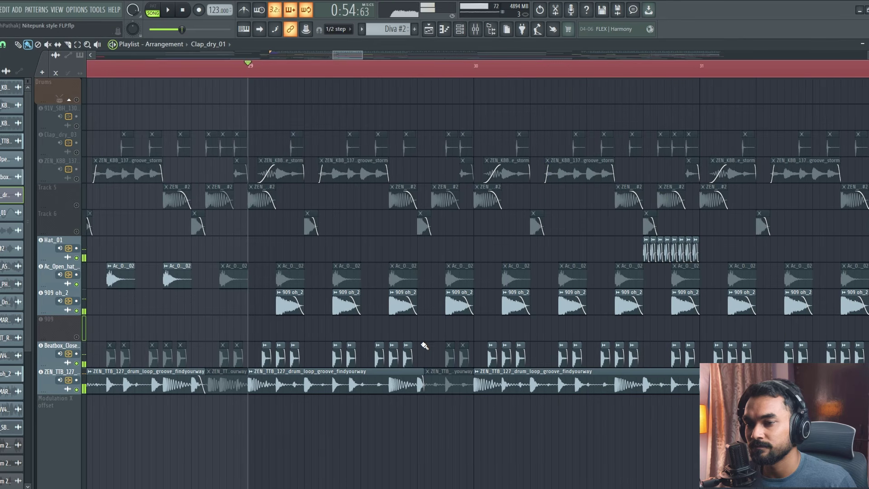
Step: Open the Beatbox_Closed_hat_03 clip's channel settings and its linked mixer track
double_click(294, 358)
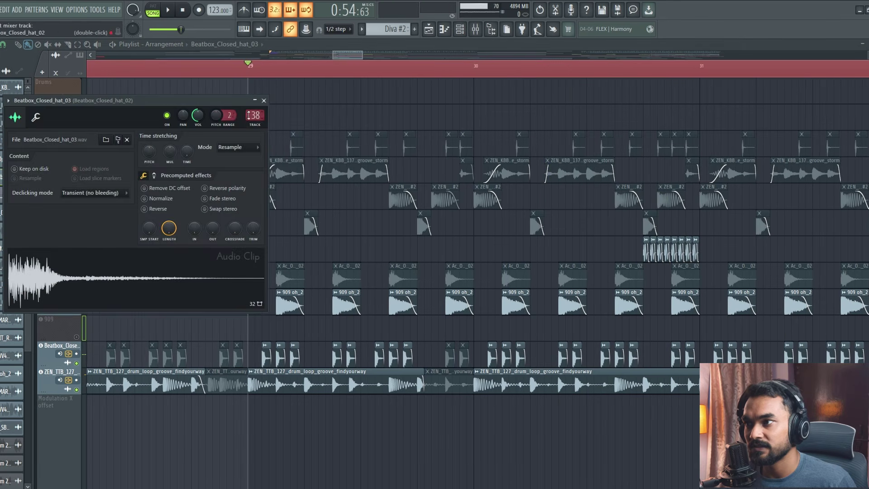
click(255, 115)
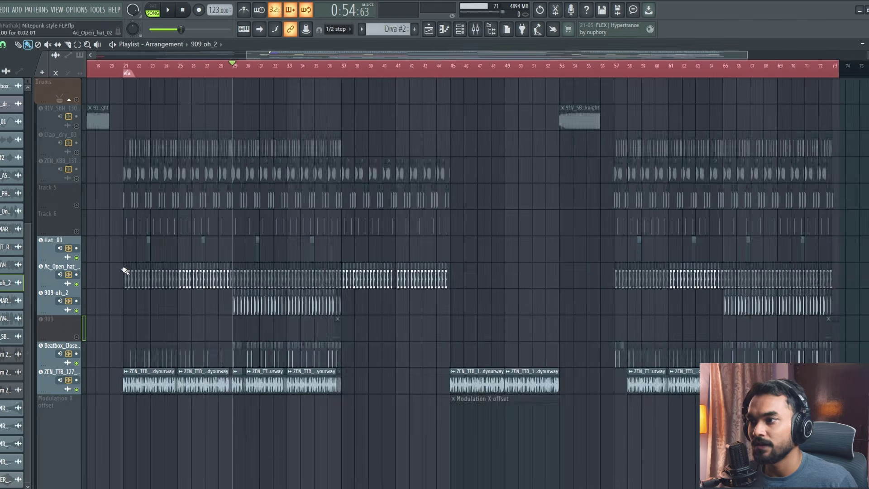
Step: Unmute the whole Drums group and play all drum layers from just before bar 21
scroll(124, 270, up, 6)
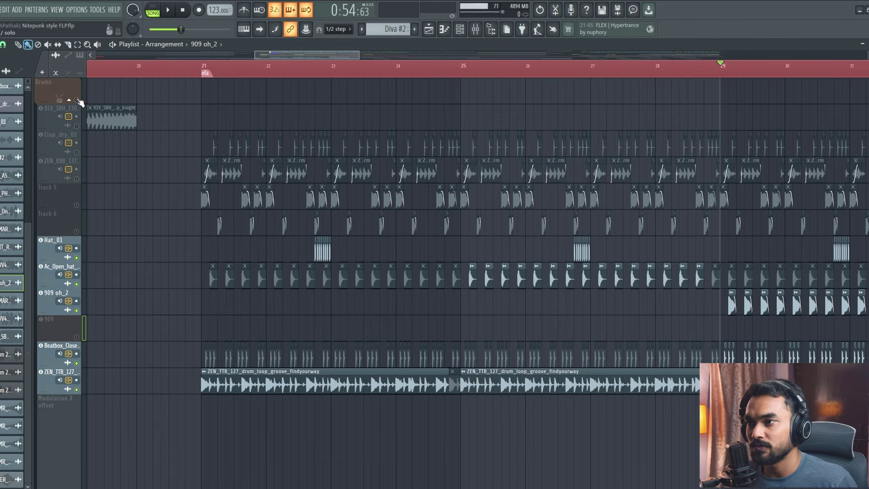
click(76, 100)
click(199, 75)
key(space)
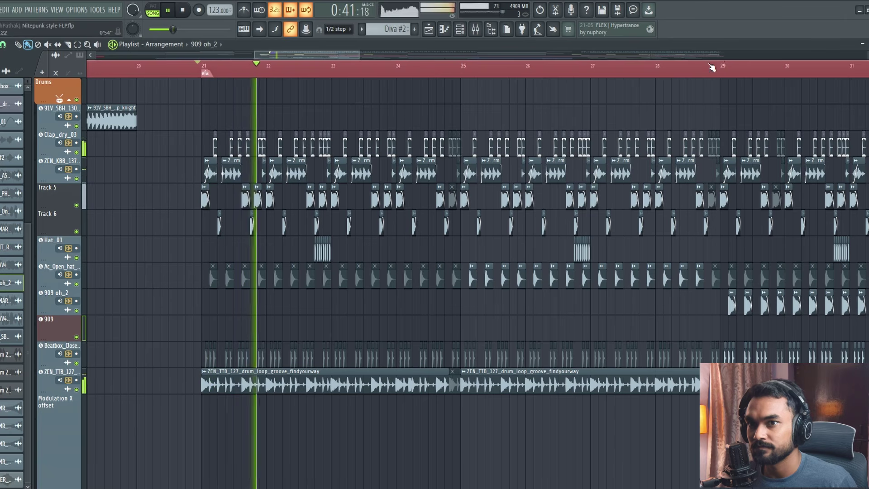
key(space)
Step: Move the playback position to just before Pattern 17, play the 909 track solo, and close its FPC window
scroll(455, 131, down, 3)
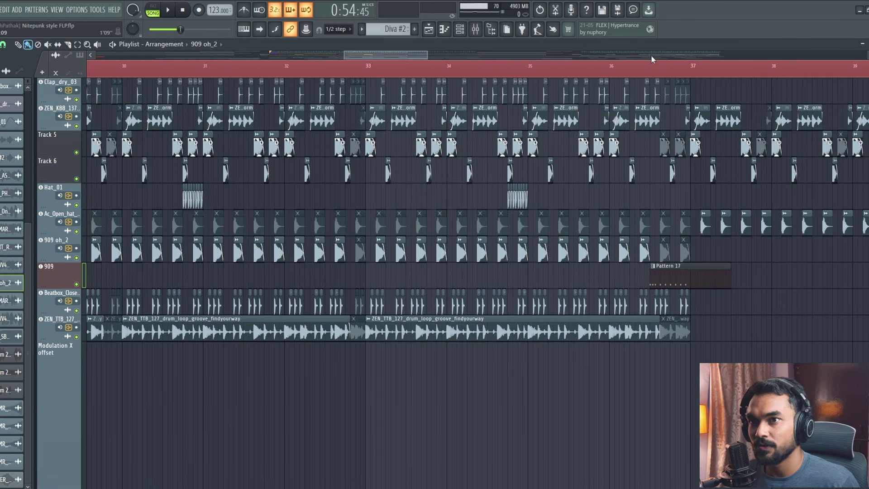
click(643, 67)
scroll(605, 196, up, 5)
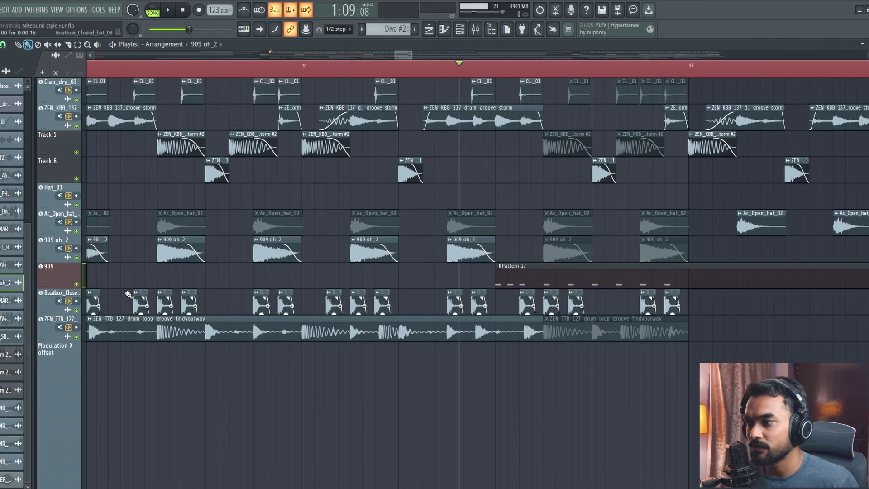
ctrl+click(78, 284)
key(space)
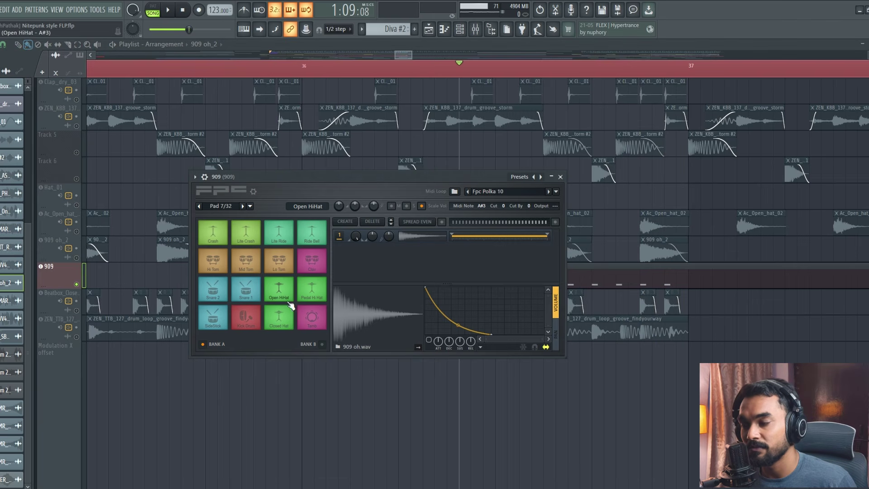
click(561, 177)
Step: Unsolo the 909 track and play all drum layers through the Pattern 17 fill into bar 37
ctrl+click(77, 284)
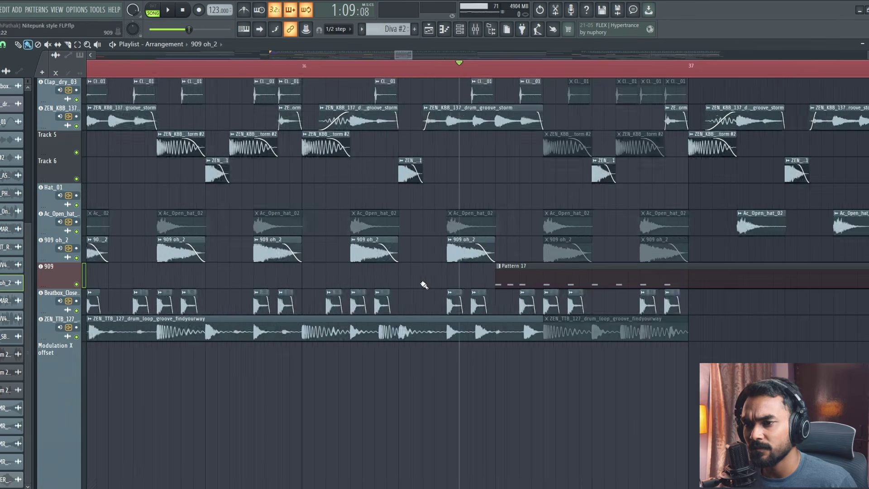
scroll(424, 284, down, 5)
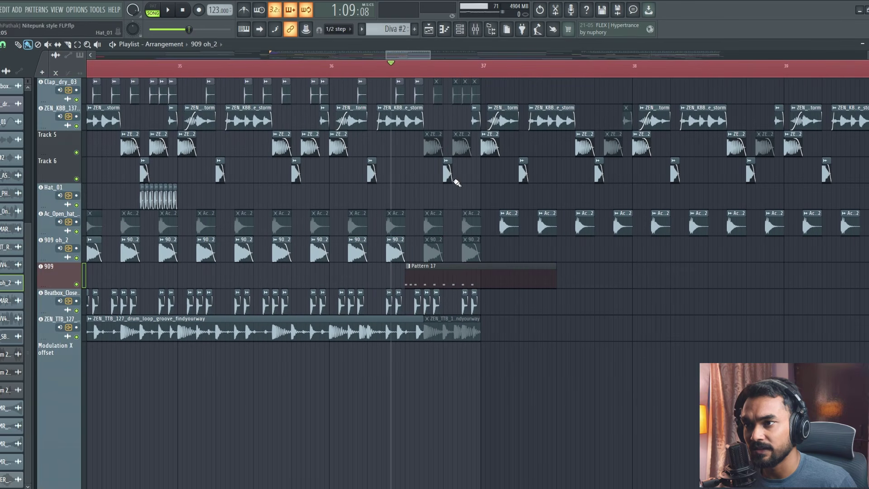
scroll(450, 97, up, 2)
key(space)
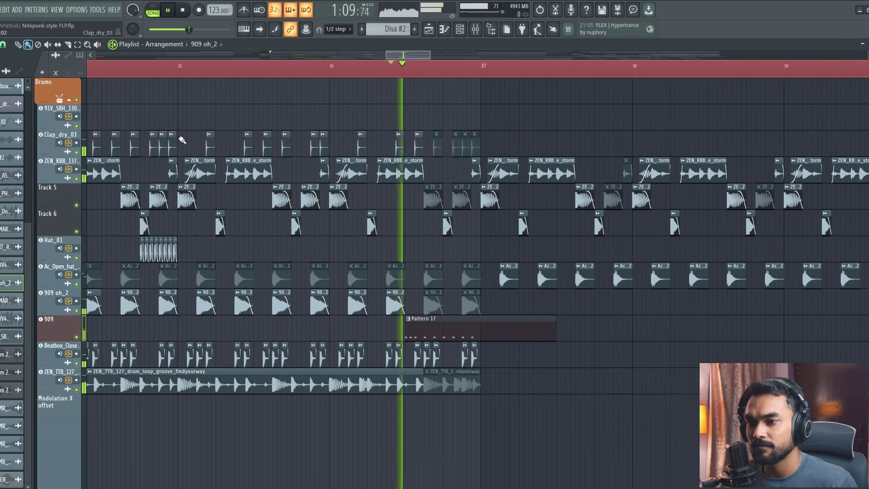
key(space)
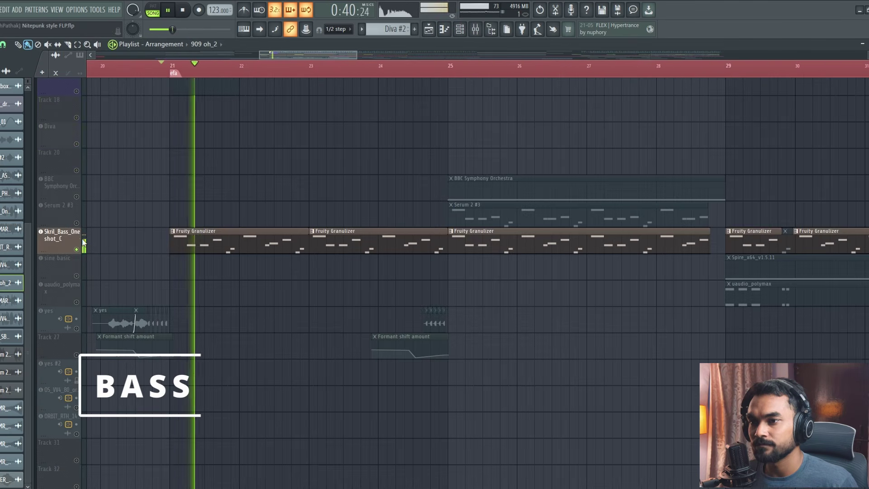
Step: Stop the bass playback and open the Skril_Bass_Oneshot_C Granulizer and its linked mixer track
key(space)
click(60, 234)
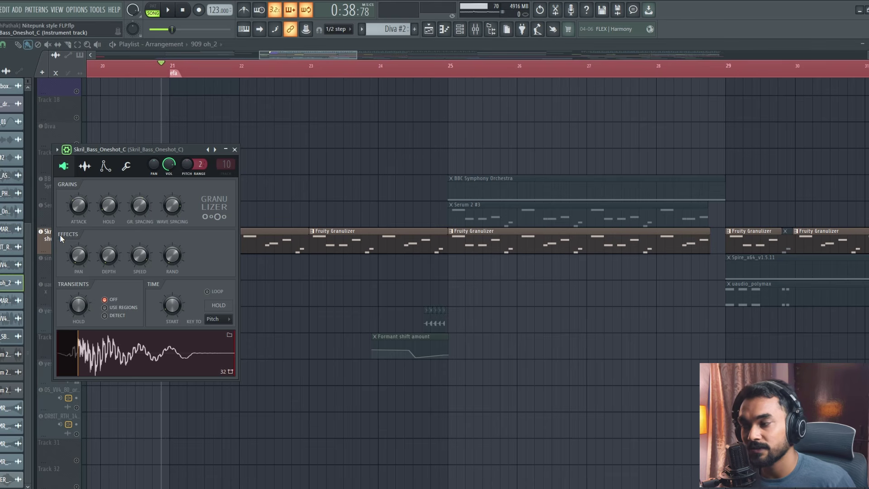
click(225, 164)
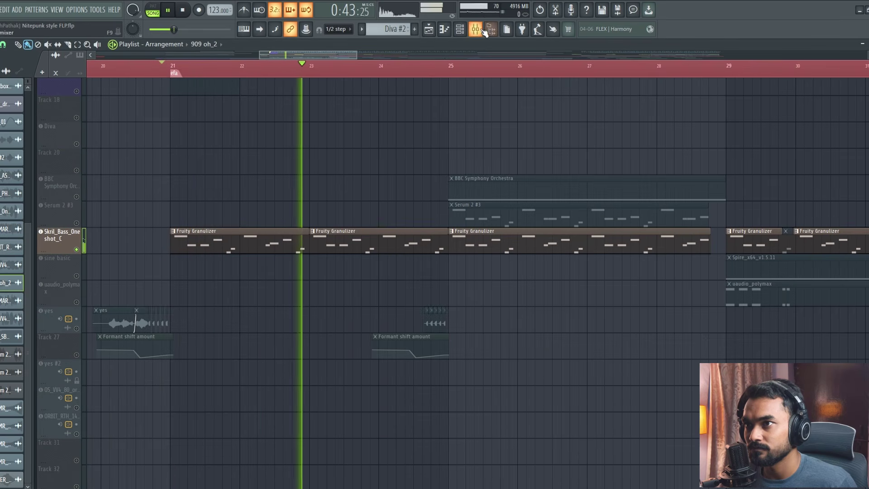
Step: Stop playback and open the first Fruity Granulizer clip in the piano roll to examine the bass notes
key(space)
double_click(253, 243)
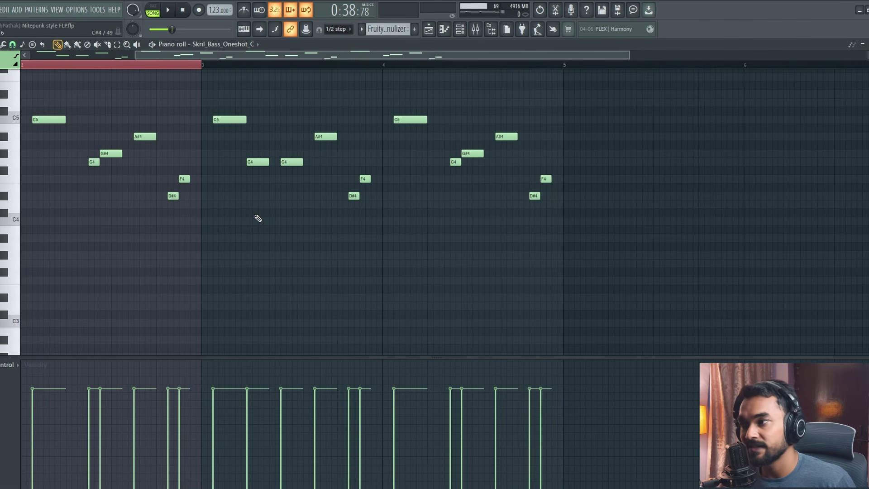
scroll(180, 271, down, 4)
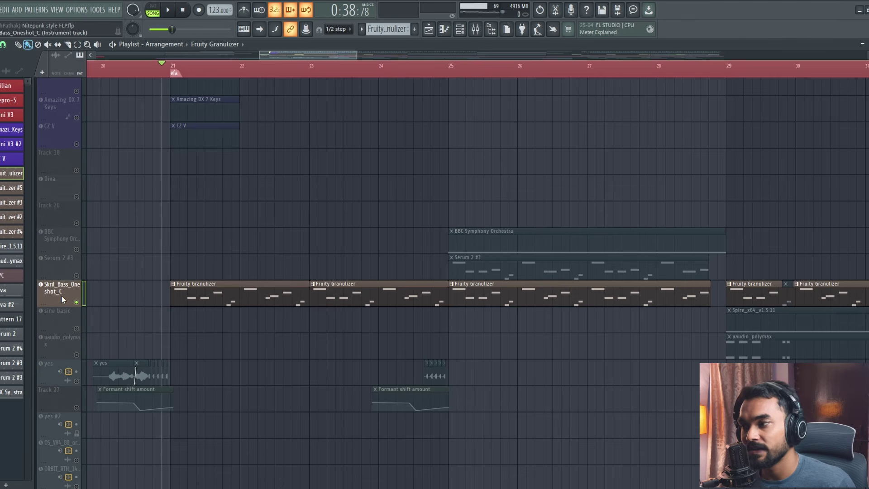
Step: Enable the effects on the Skril_Bass_Oneshot_C mixer track and leave only the Patcher slot active
double_click(61, 295)
double_click(220, 165)
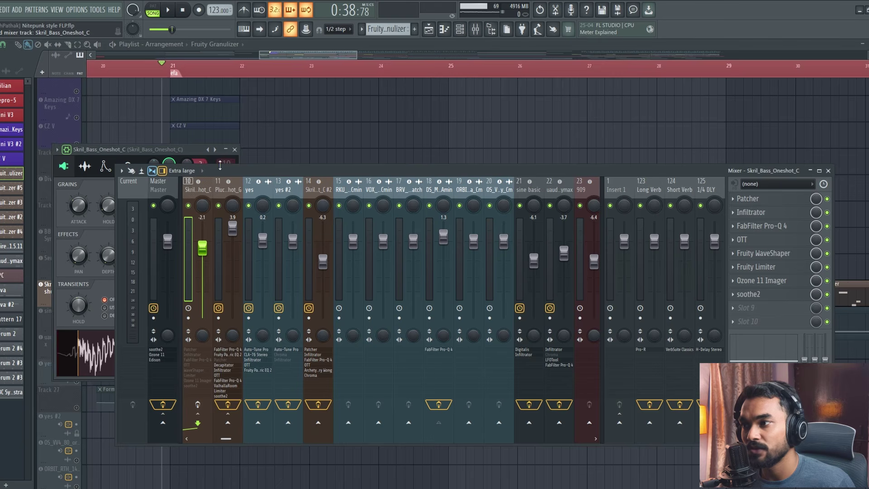
click(197, 406)
right_click(828, 199)
click(822, 204)
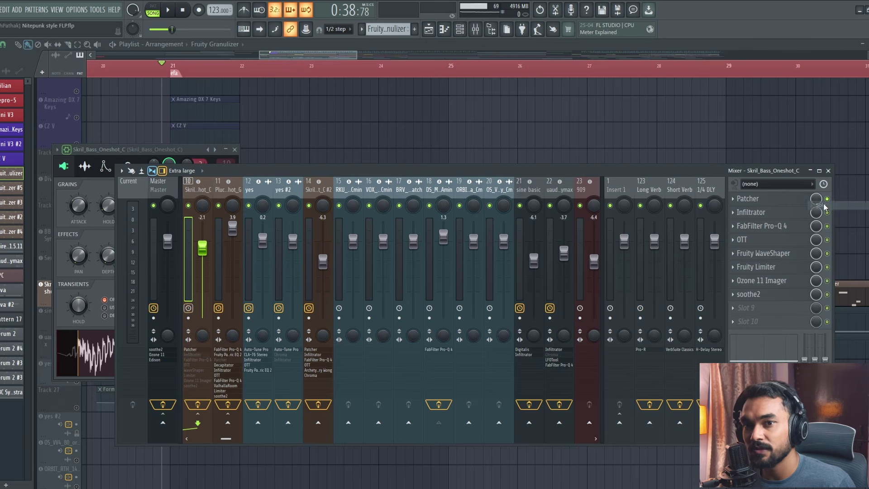
Step: Examine the Distructor - Heavy Chorus effect inside the bass track's Patcher and play the bass through it
click(784, 199)
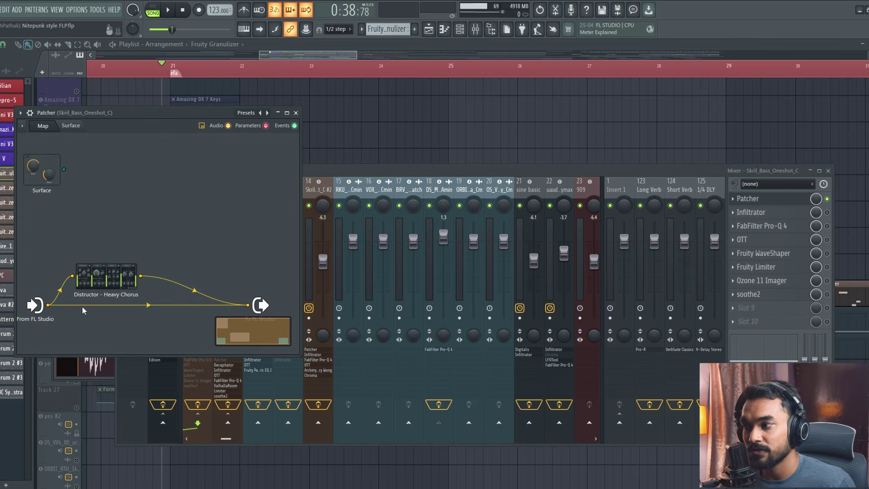
double_click(111, 295)
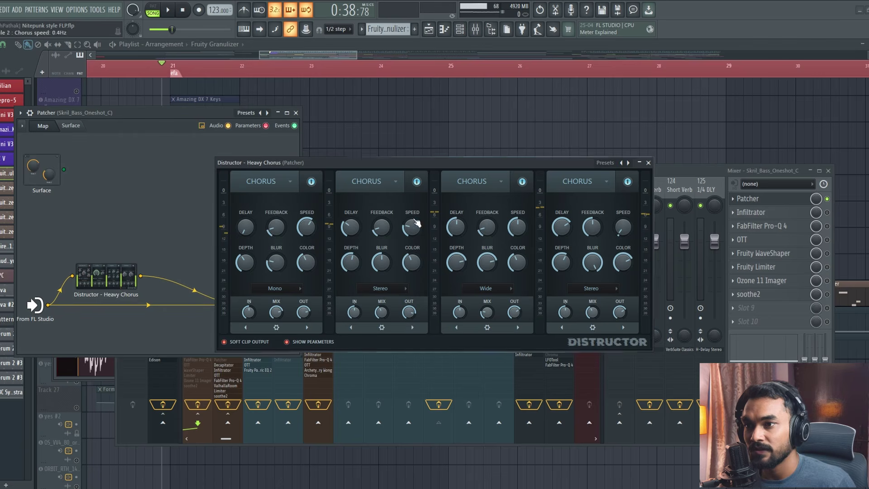
click(648, 163)
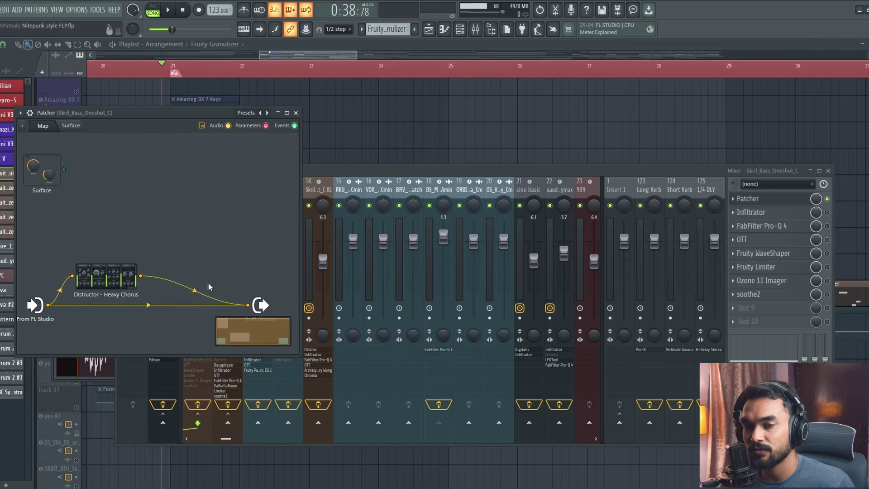
key(space)
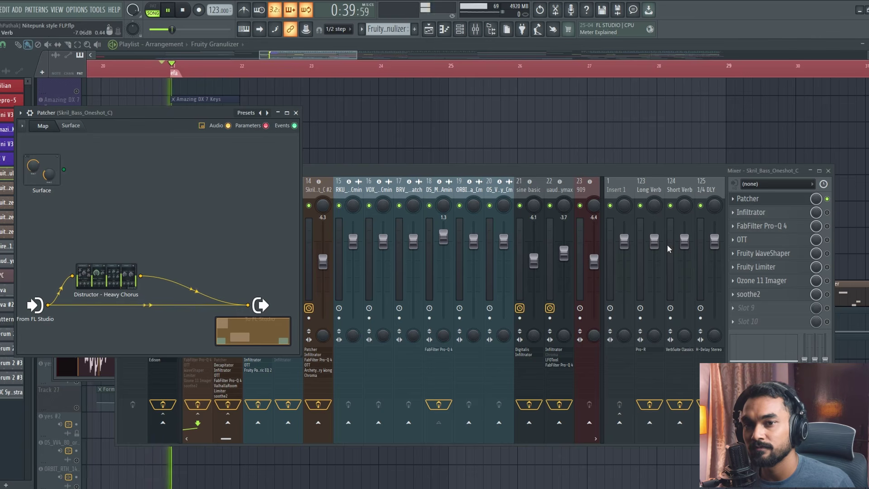
Step: Compare the bass with and without the Patcher effect by toggling its slot off and on during playback
click(827, 199)
click(827, 199)
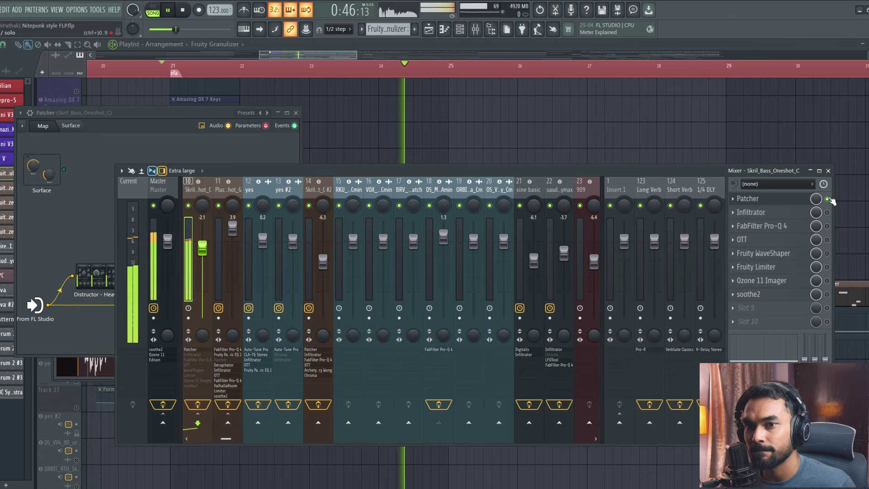
key(space)
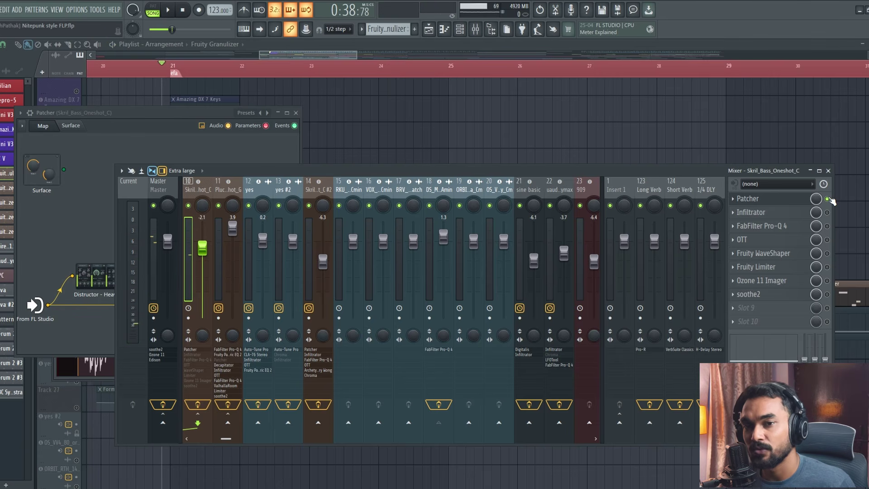
Step: Enable Infiltrator on the Skril_Bass_Oneshot_C mixer track, open its Breathing Bass preset and play the bass through it
click(826, 212)
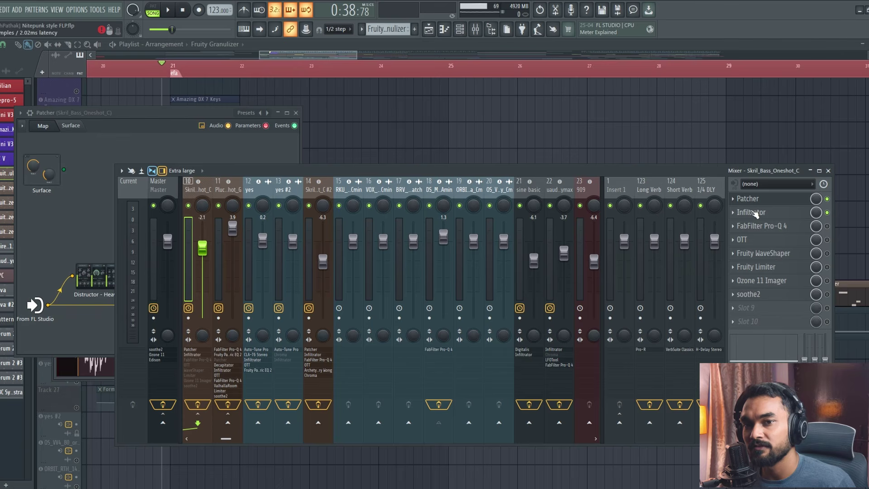
click(759, 213)
key(space)
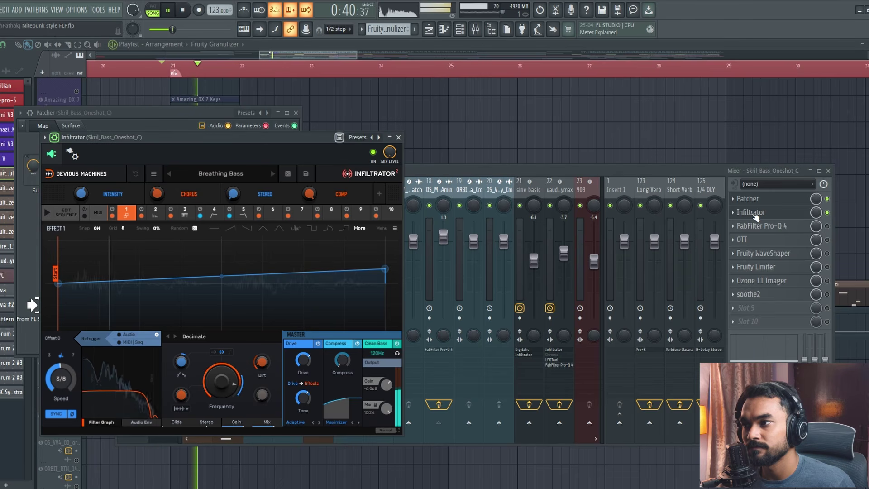
key(space)
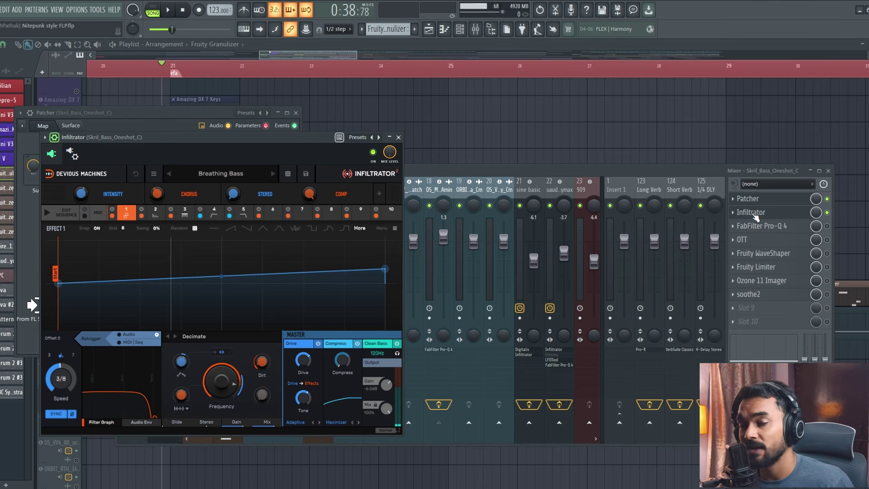
Step: Play the bass through FabFilter Pro-Q 4 with its slot active, and inspect the high-cut and narrow mid-band nodes
key(space)
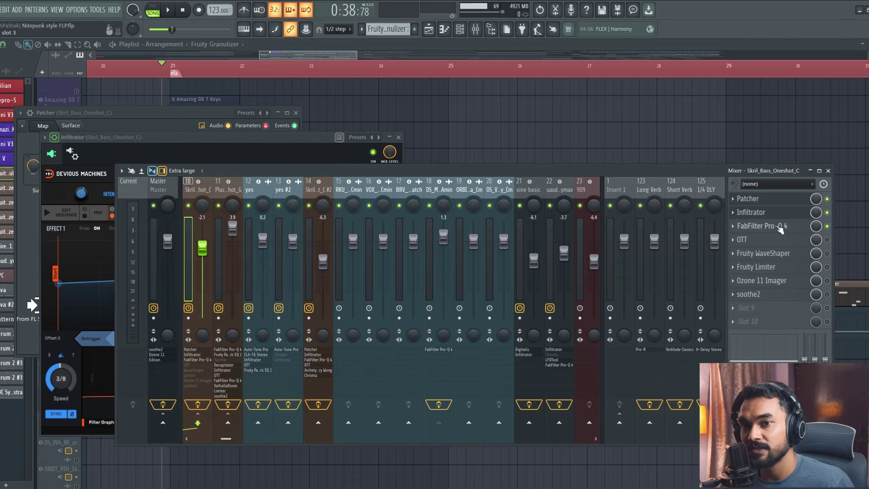
click(769, 226)
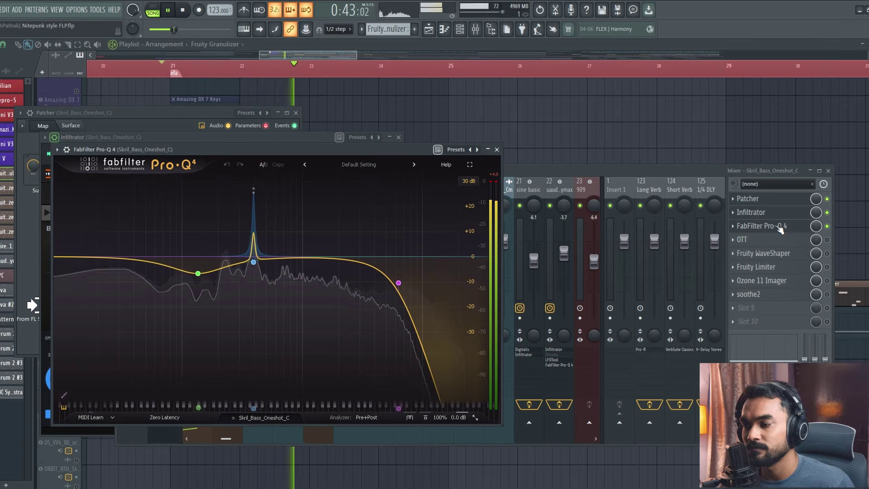
key(space)
mouse_move(408, 281)
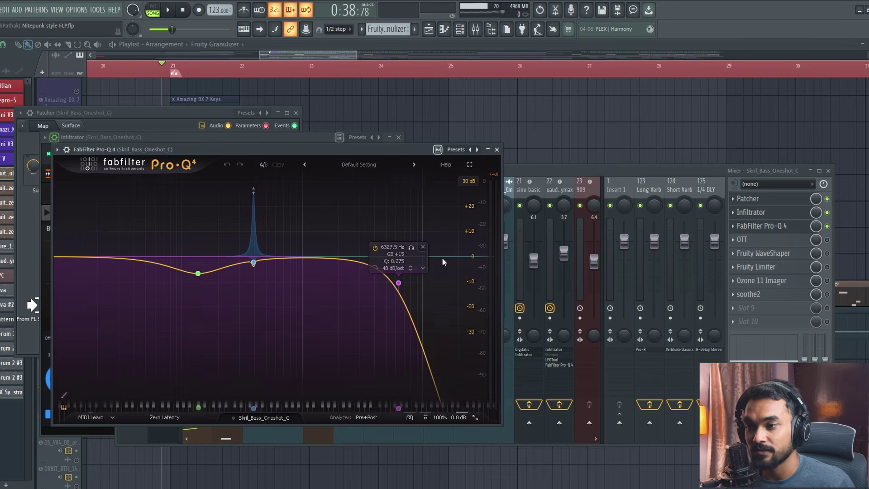
mouse_move(252, 267)
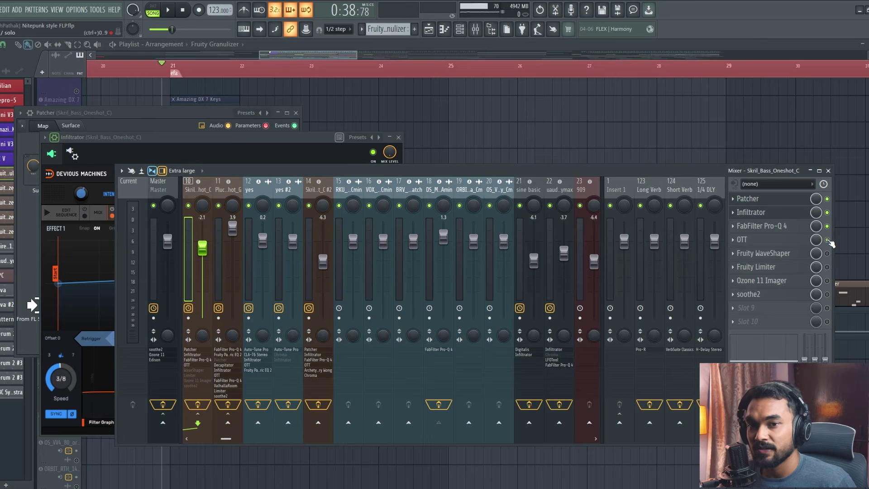
Step: Enable OTT and Fruity WaveShaper on the bass mixer track and view each effect's settings
click(827, 240)
click(779, 241)
click(828, 253)
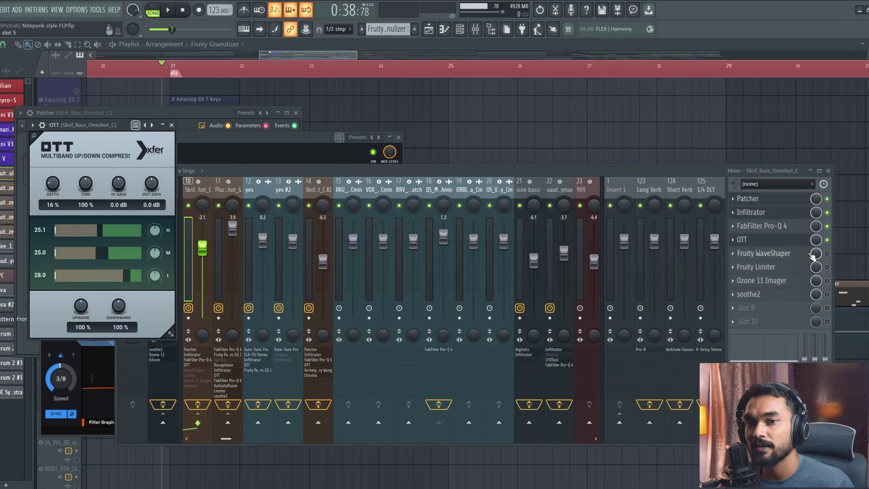
click(778, 253)
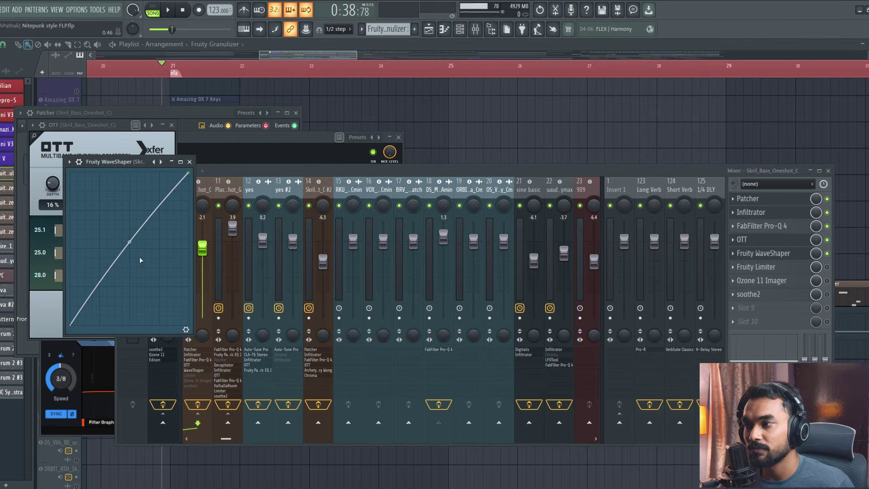
click(779, 253)
Step: Enable Fruity Limiter, Ozone 11 Imager and soothe2 on the bass mixer track and view each effect's settings
click(826, 267)
click(769, 268)
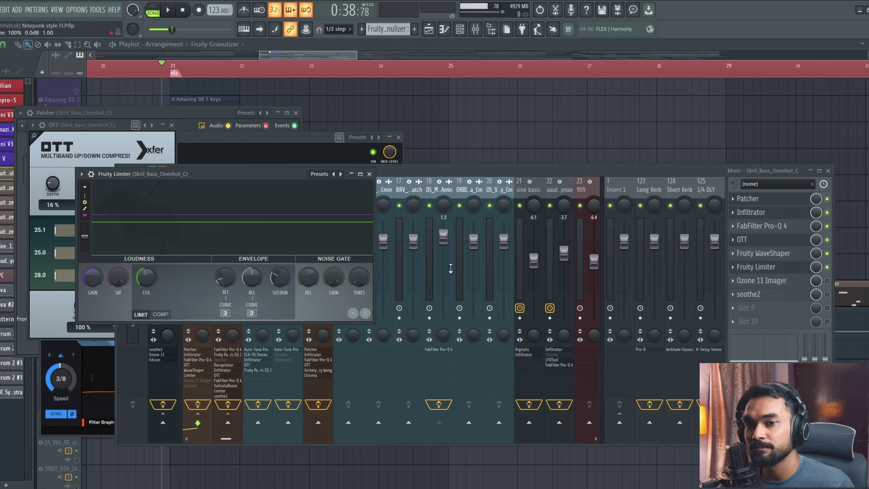
click(770, 268)
click(787, 282)
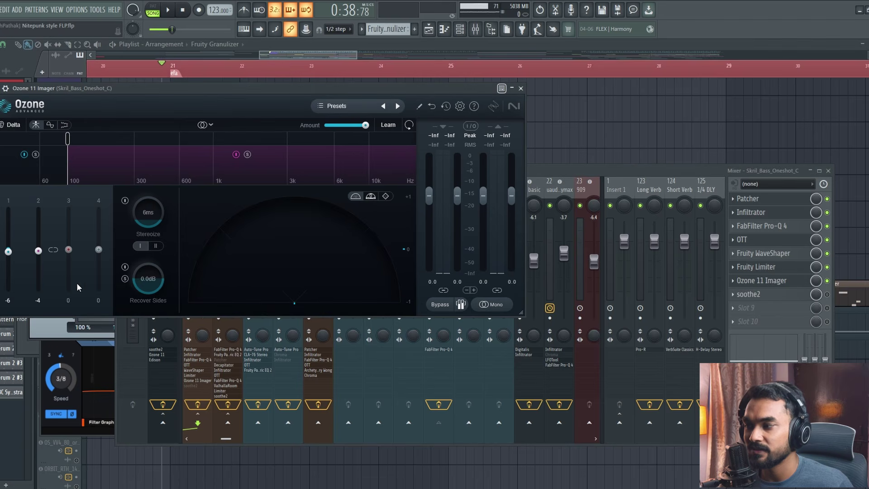
click(786, 281)
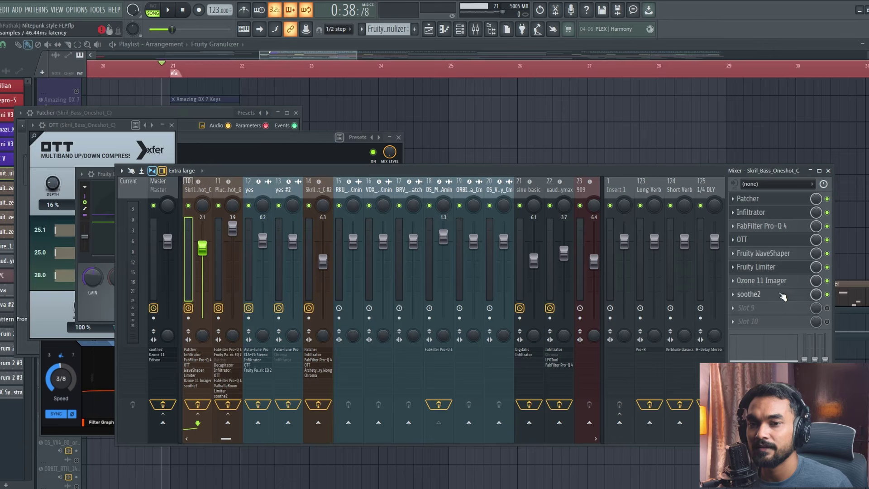
click(783, 295)
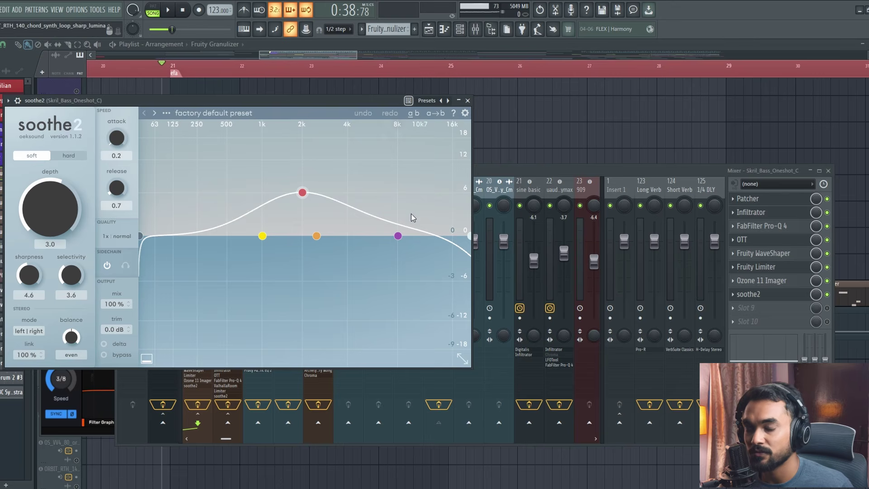
Step: Close all open plugin and mixer windows and play the soloed bass through its full effect chain
key(F12)
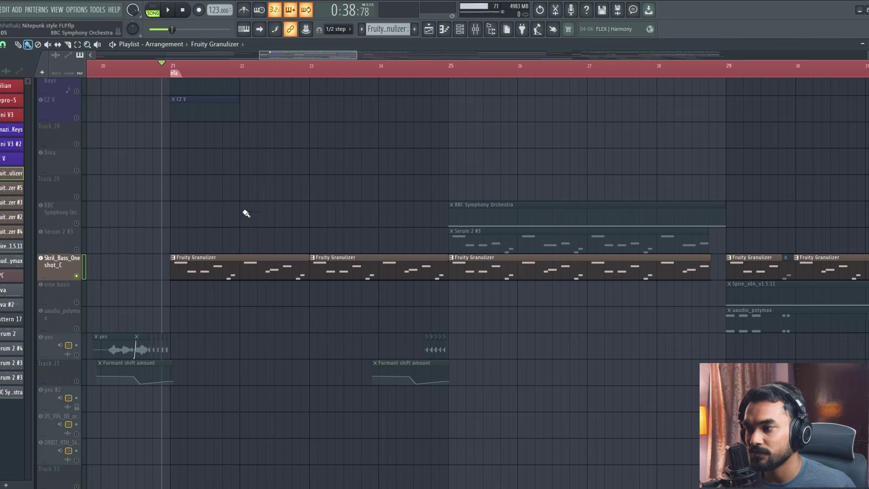
key(space)
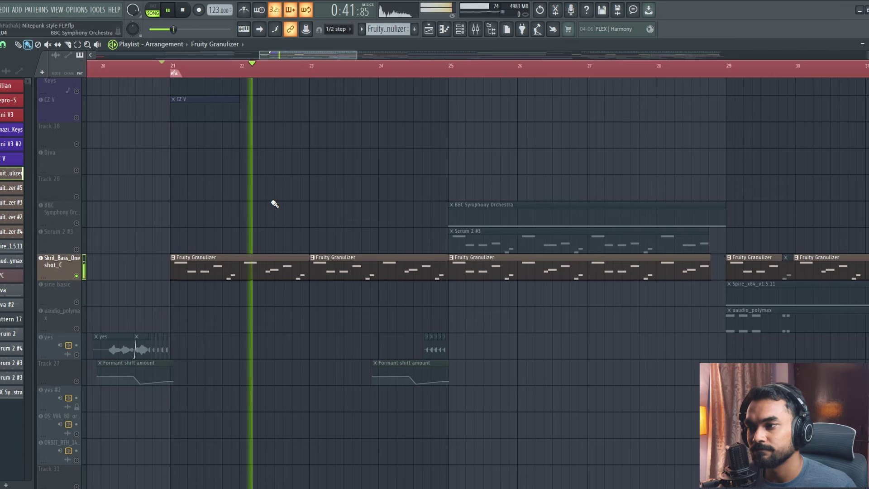
key(space)
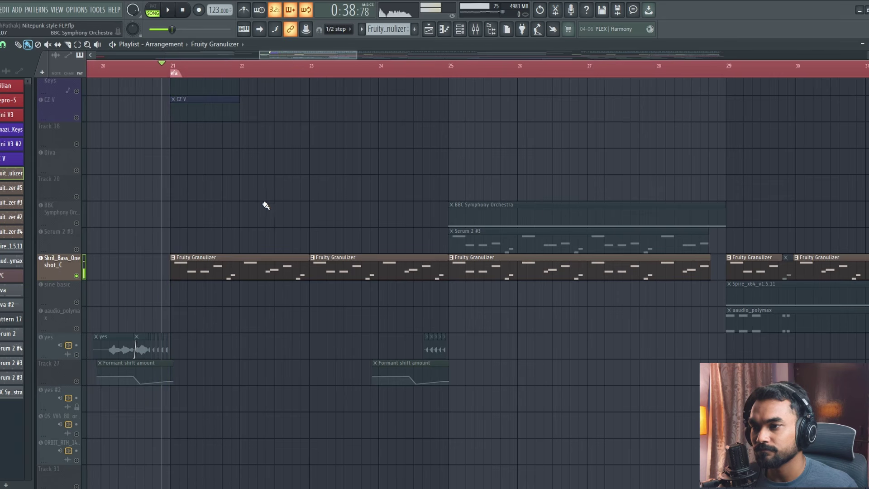
Step: Solo the Pluck_Oneshot_G lead track, play it, and open its Granulizer and linked mixer track
scroll(266, 205, down, 10)
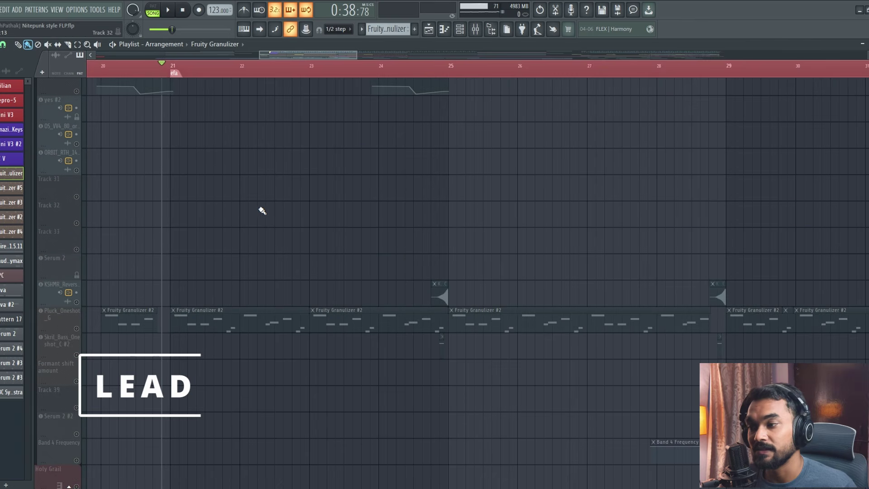
key(space)
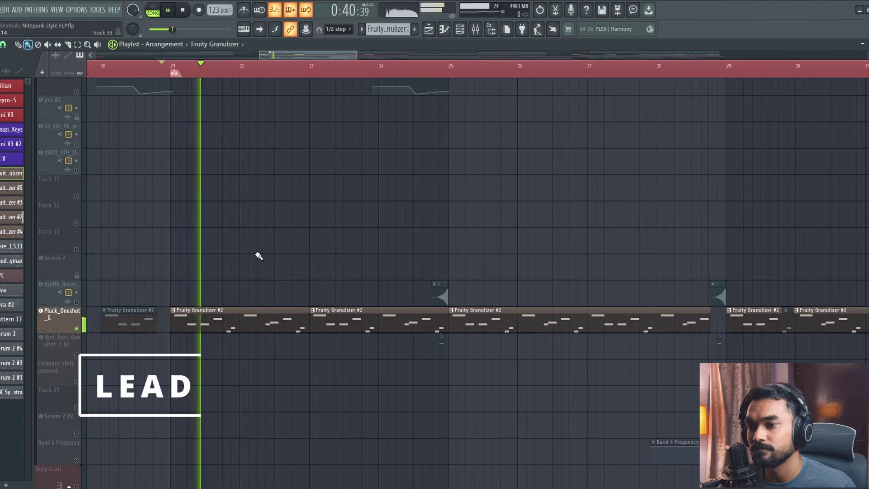
key(space)
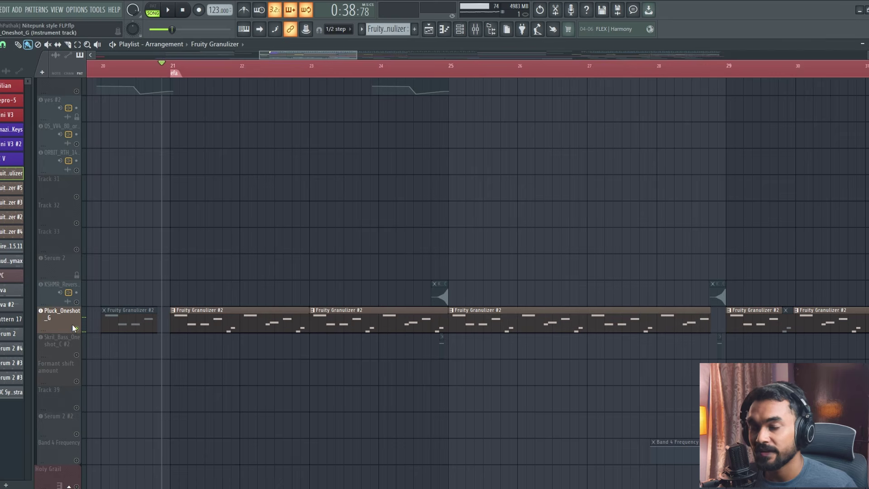
click(72, 327)
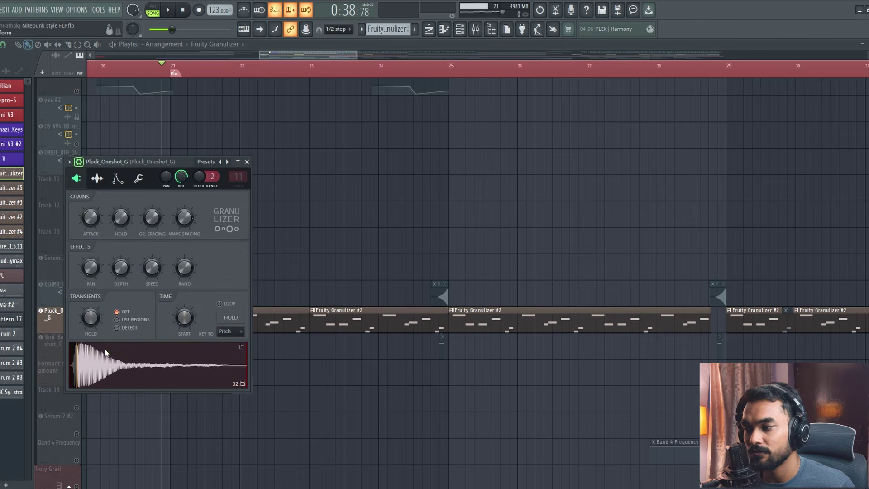
key(F9)
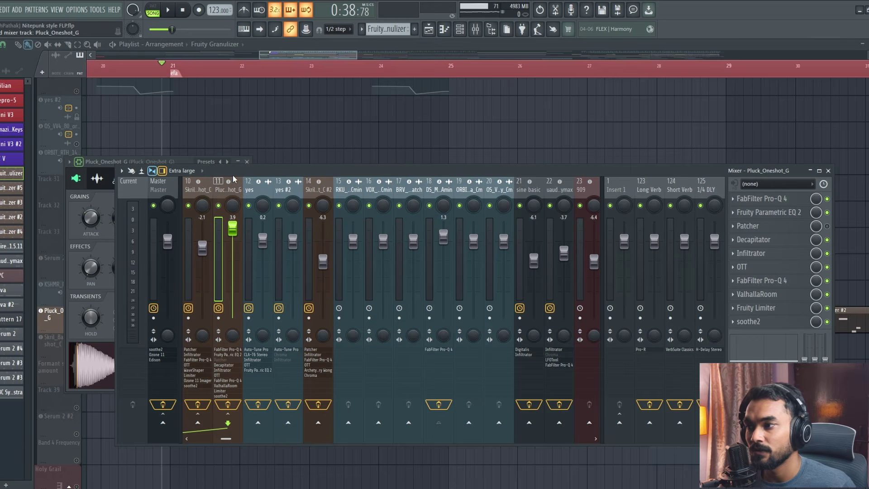
Step: Play the Pluck_Oneshot_G lead with all its mixer effects bypassed, and re-enable the effects when playback stops
click(227, 404)
key(space)
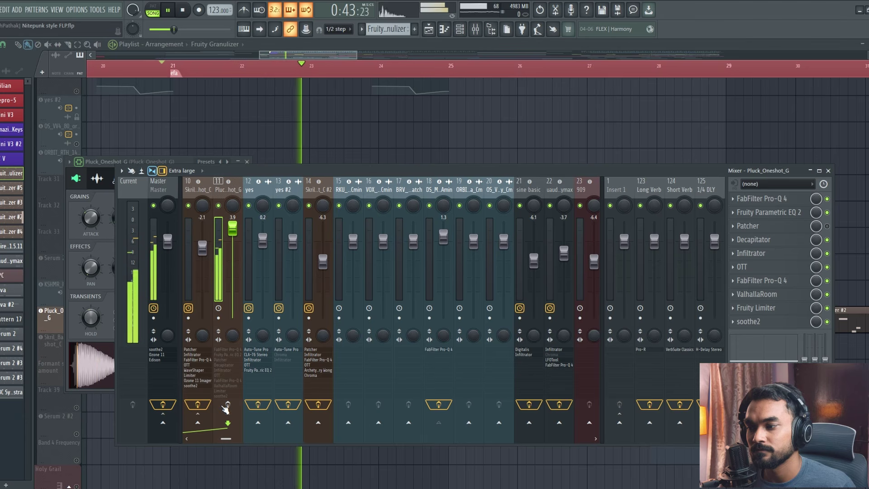
key(space)
click(227, 405)
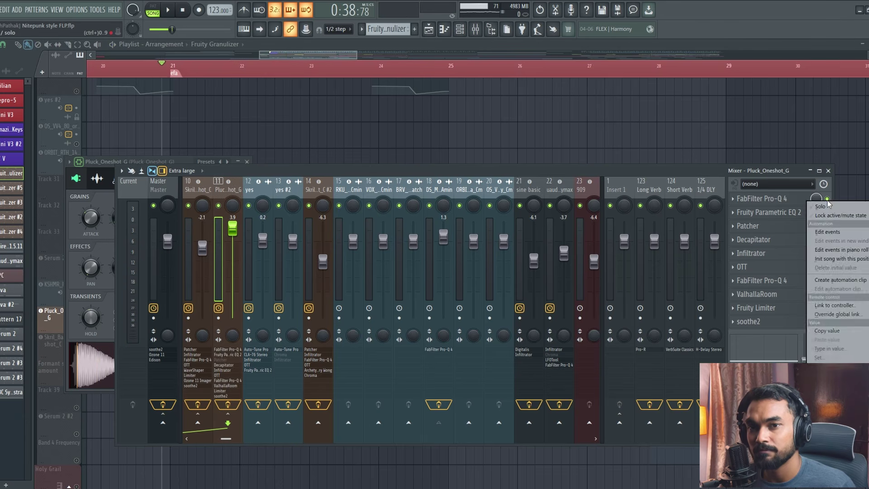
Step: Leave only the first FabFilter Pro-Q 4 and Fruity Parametric EQ 2 active on the lead track, and examine both EQ curves
click(776, 198)
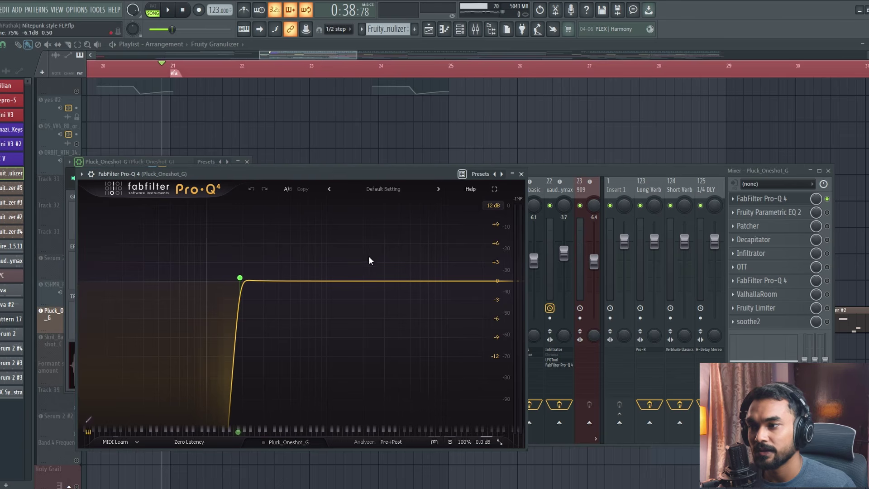
click(521, 174)
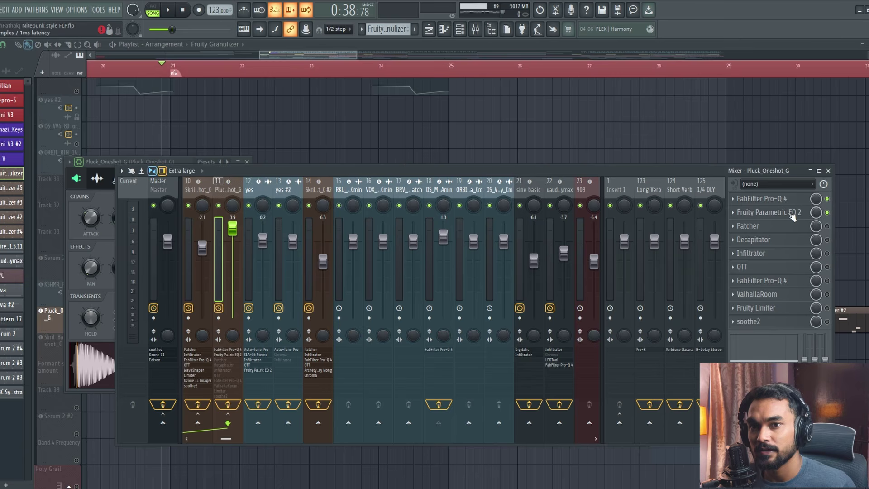
click(780, 212)
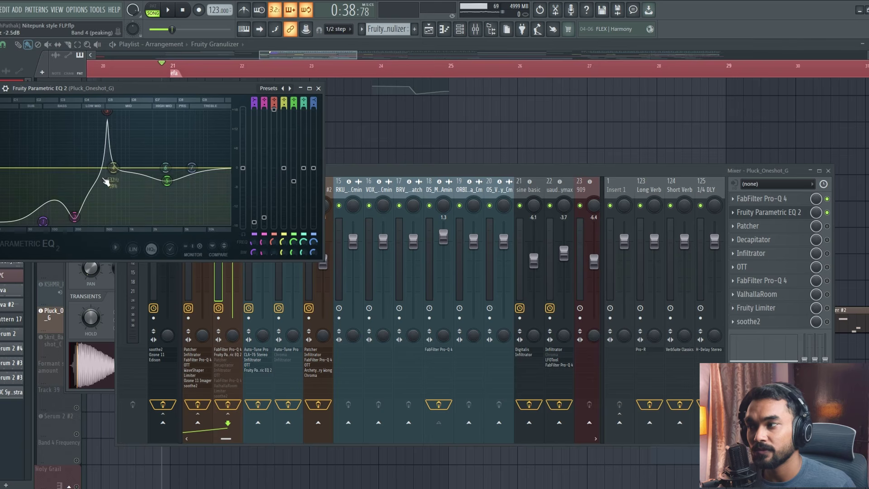
drag(113, 120, 113, 130)
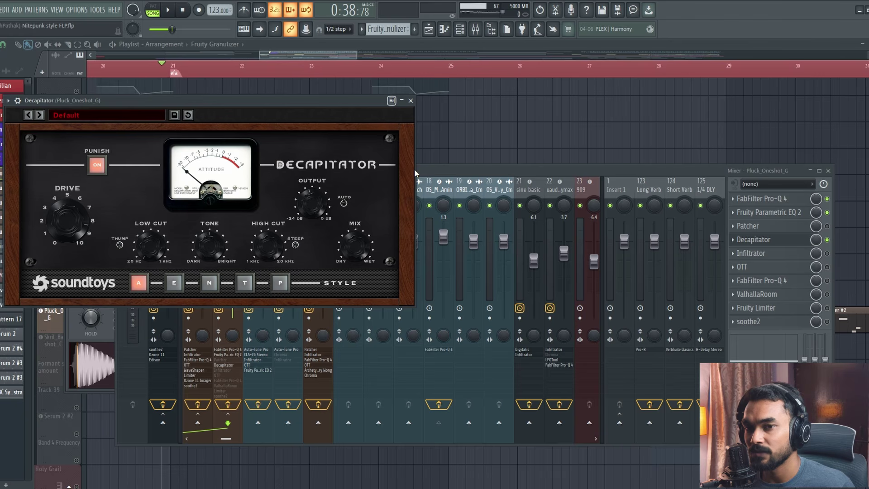
Step: Play the lead through Decapitator, toggling the effect off and on to compare the sound
key(space)
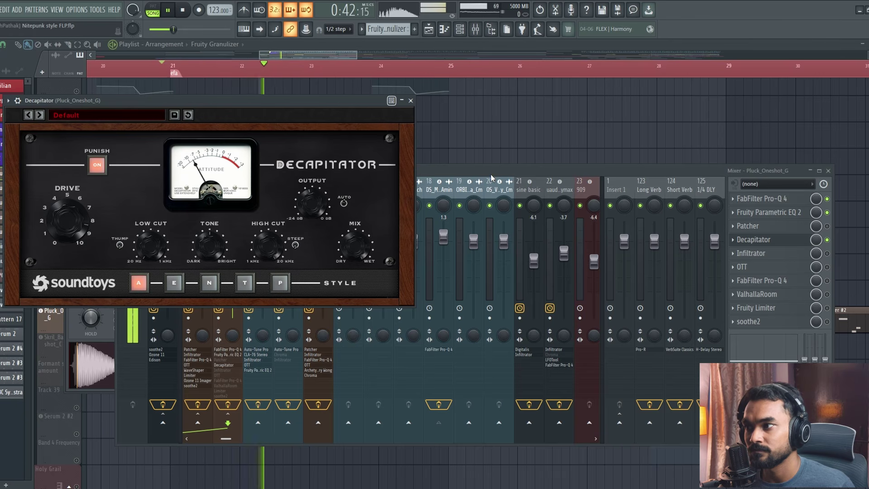
click(828, 240)
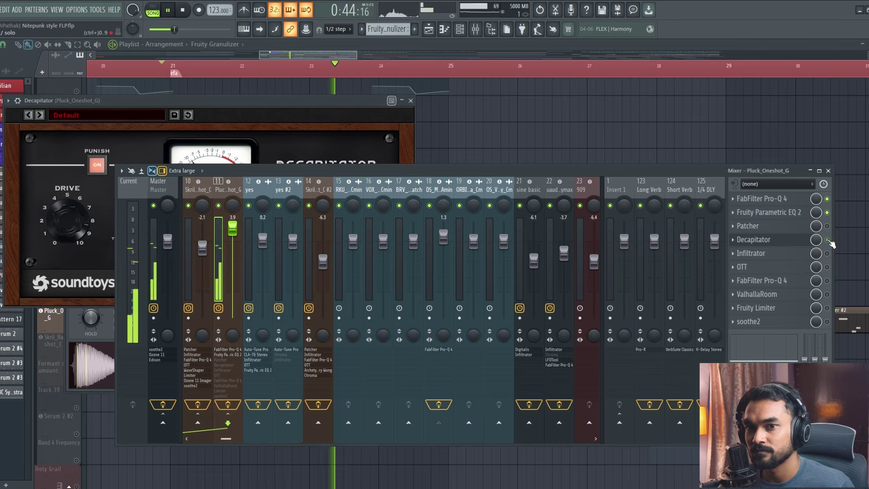
click(827, 240)
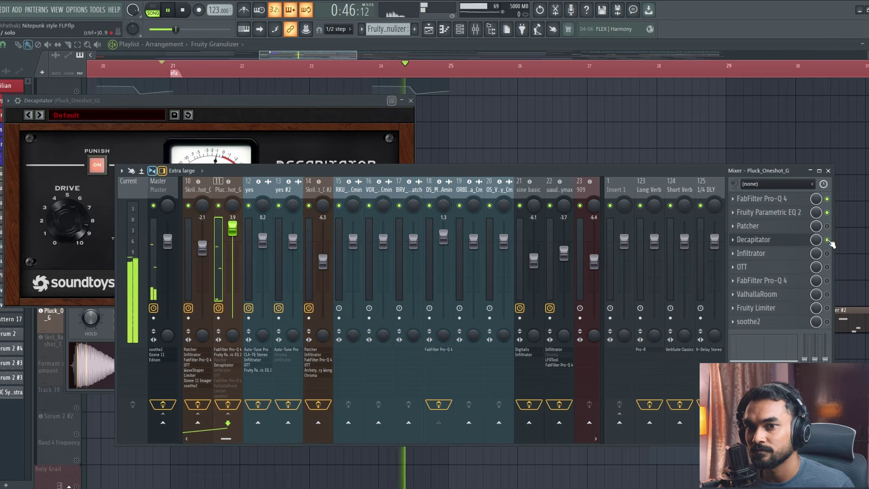
key(space)
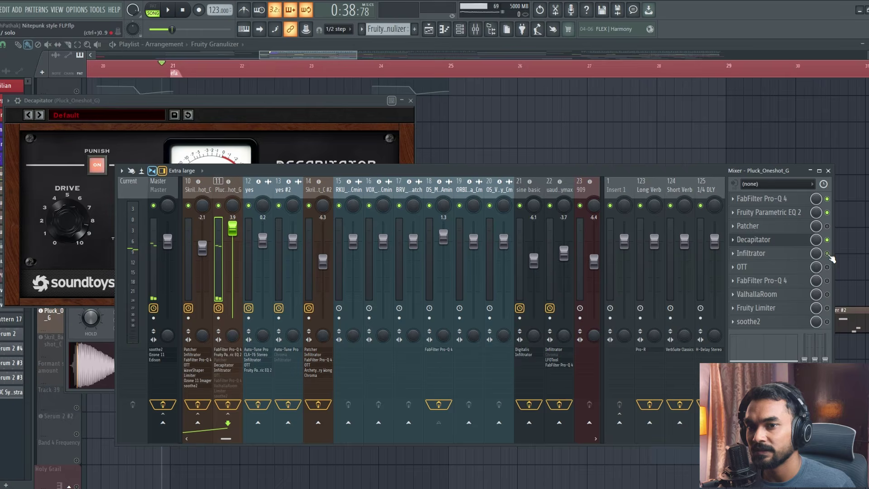
Step: Open Infiltrator with its Parallel Crunch preset on the Pluck_Oneshot_G mixer track and play the lead through it
click(734, 253)
key(space)
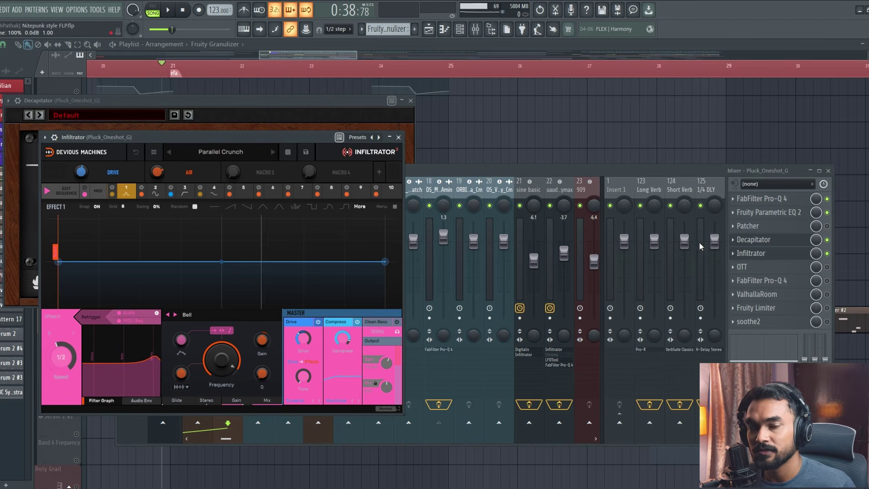
key(space)
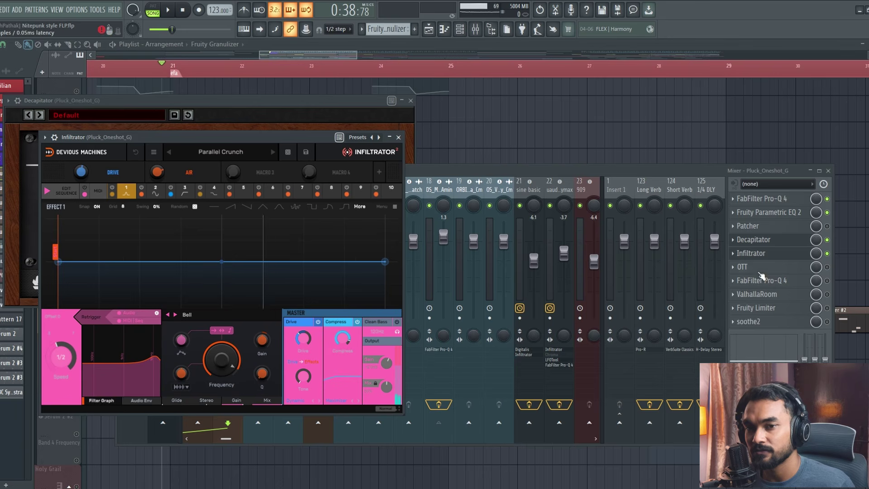
Step: Re-enable OTT and the second FabFilter Pro-Q 4 on the lead track, and examine both effects' settings
click(787, 267)
click(827, 281)
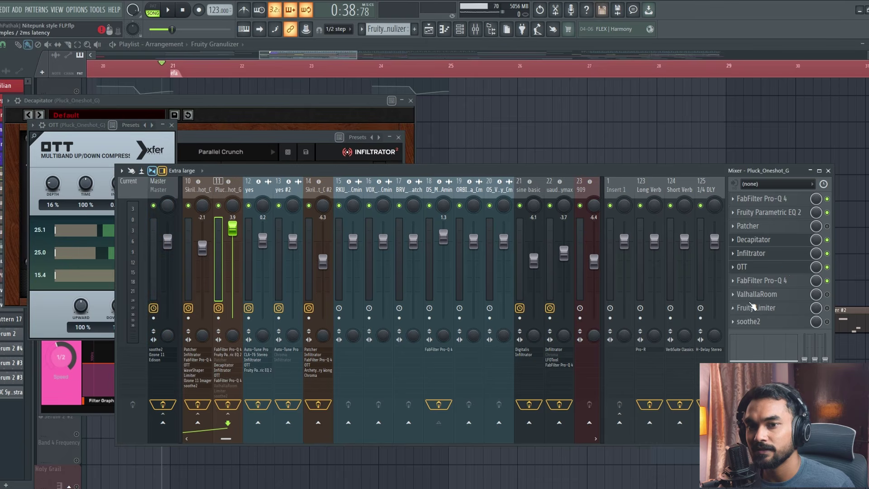
click(778, 285)
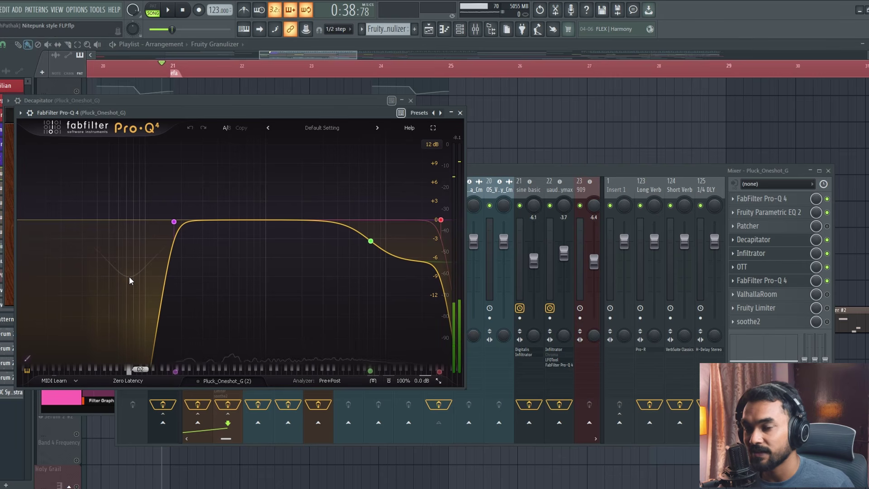
Step: Close the EQ, examine ValhallaRoom's Large Room reverb settings and re-enable the reverb on the lead track
click(785, 283)
click(785, 295)
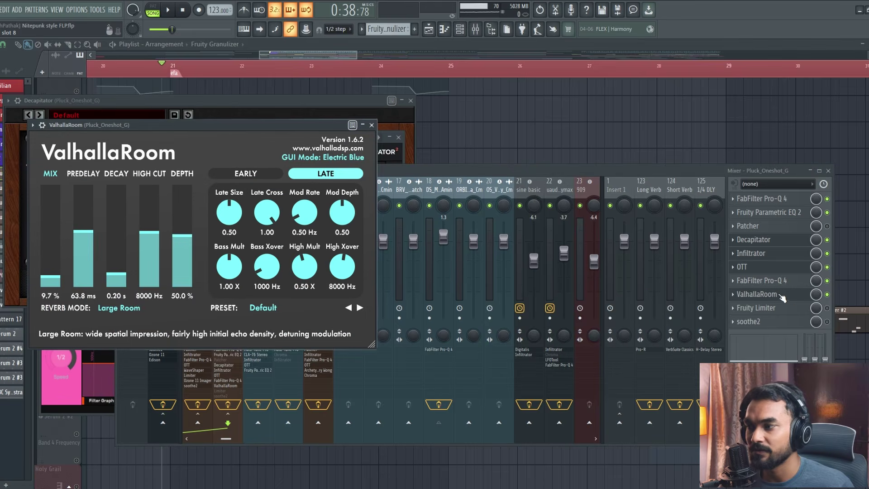
click(827, 294)
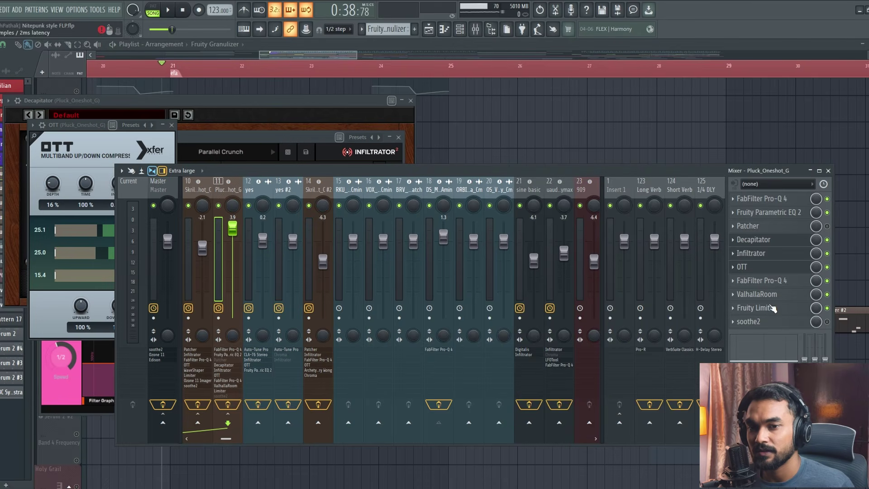
Step: Open Fruity Limiter on the lead track, play the lead through it, and bring up soothe2 when playback stops
click(765, 308)
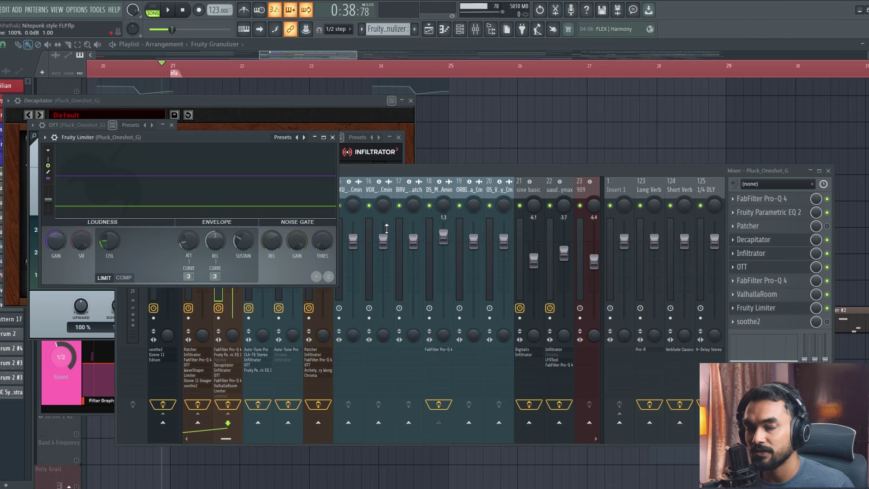
key(space)
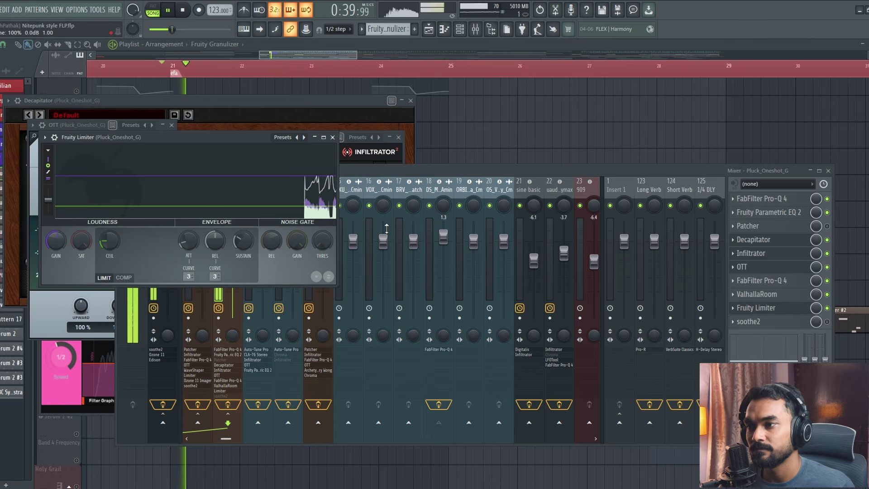
key(space)
click(770, 321)
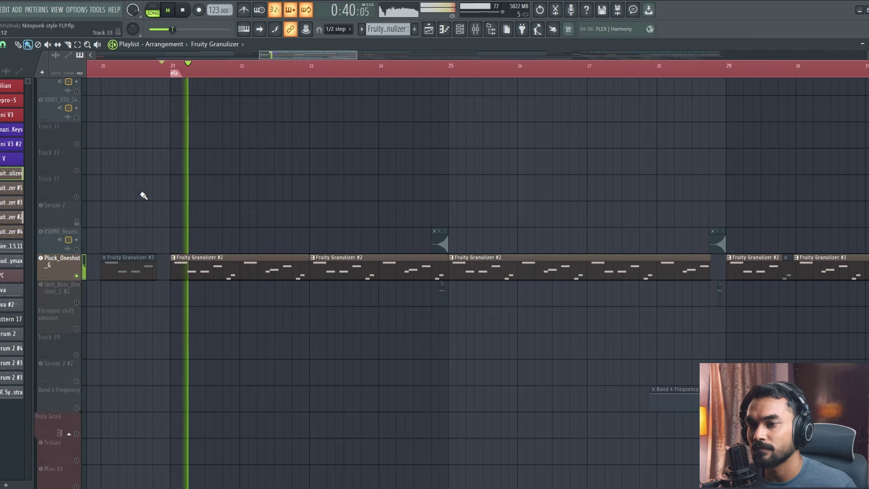
Step: Play the Pluck_Oneshot_G lead together with the drum tracks from bar 21
scroll(148, 202, up, 3)
scroll(150, 206, up, 10)
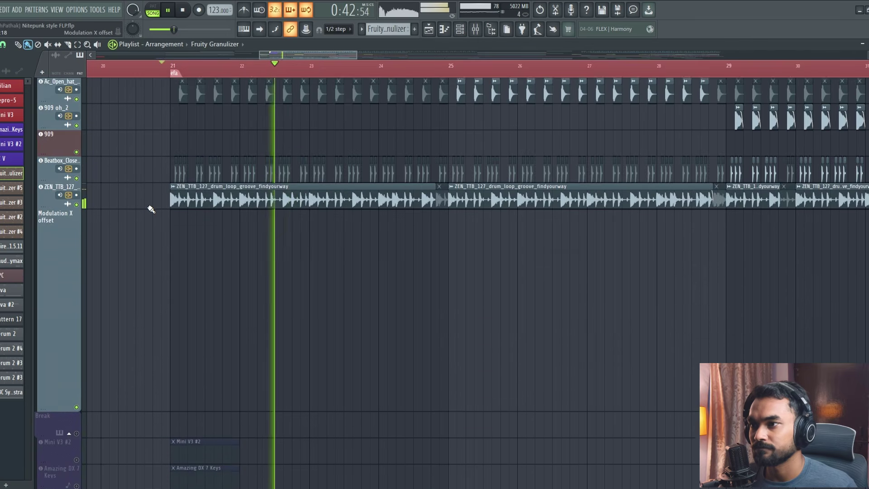
scroll(151, 209, up, 2)
scroll(151, 209, up, 5)
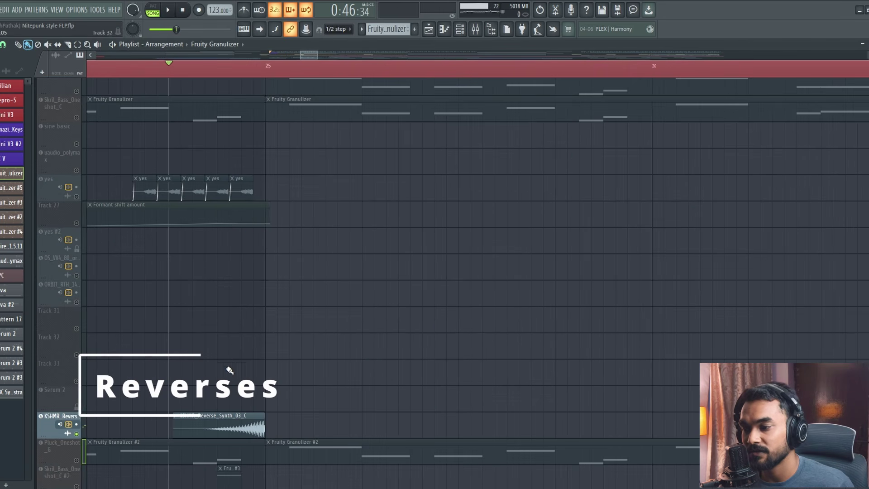
Step: Play the soloed KSHMR_Reverse_Synth_03_C sample leading into bar 25, and place the playhead just before bar 29
key(space)
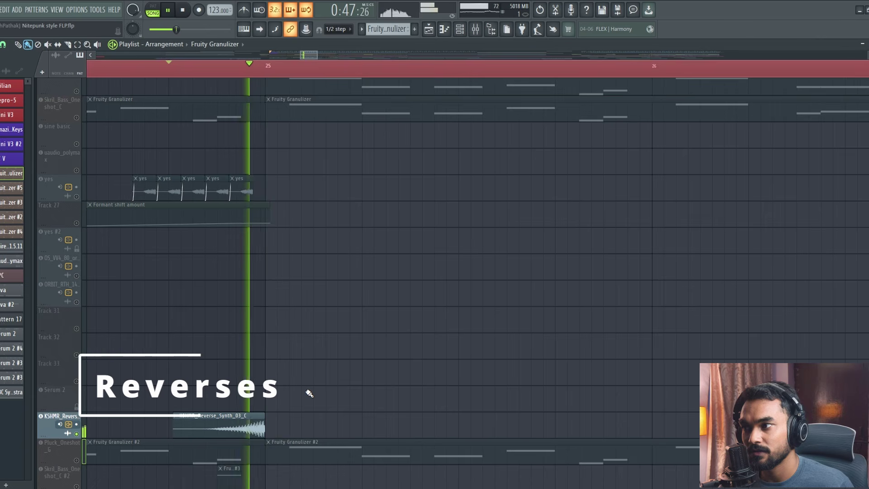
scroll(412, 335, down, 5)
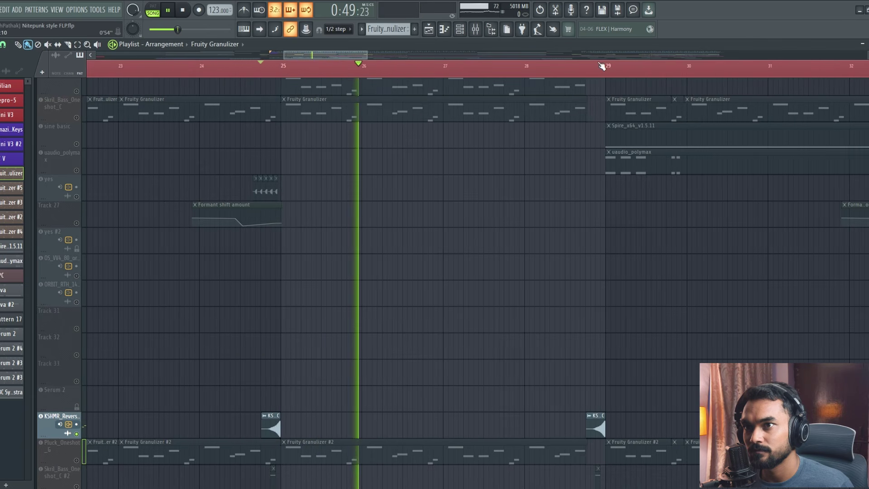
click(603, 65)
key(space)
Step: Solo the sine basic track, unmute Skril_Bass_Oneshot_C alongside it, and set the playhead just before bar 29
scroll(392, 290, up, 5)
scroll(390, 292, down, 4)
scroll(408, 283, down, 3)
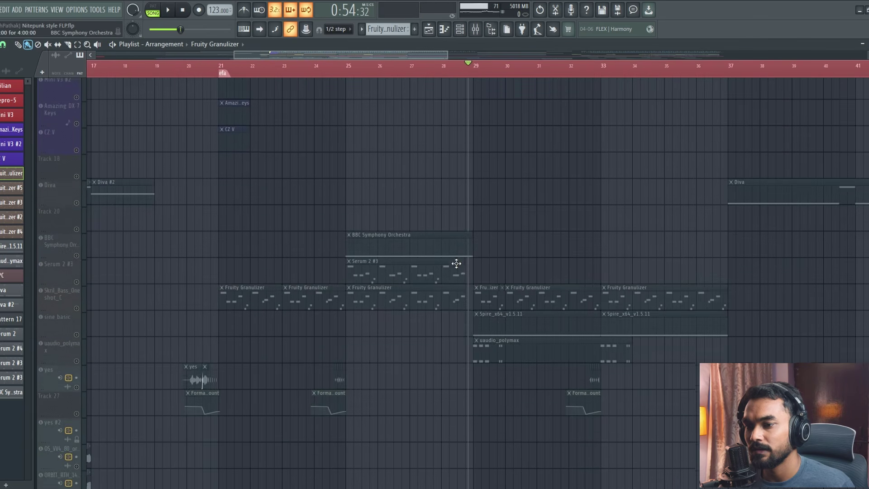
right_click(77, 329)
click(77, 301)
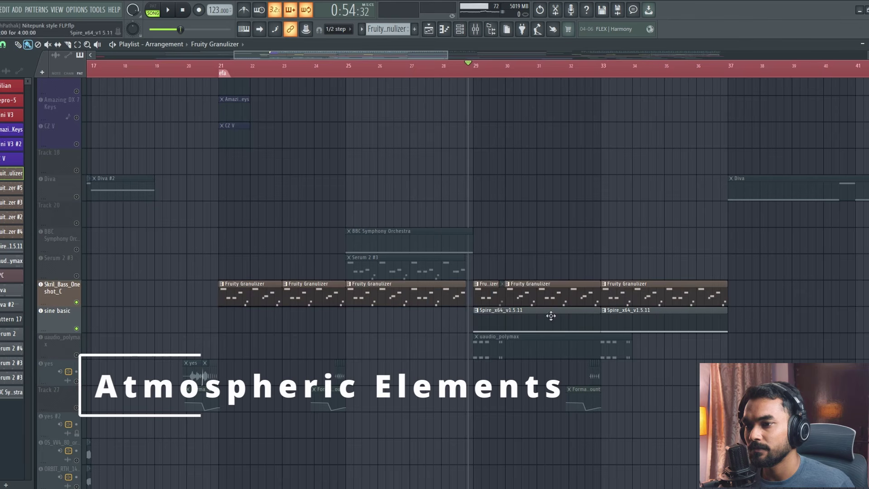
scroll(464, 313, up, 4)
click(108, 71)
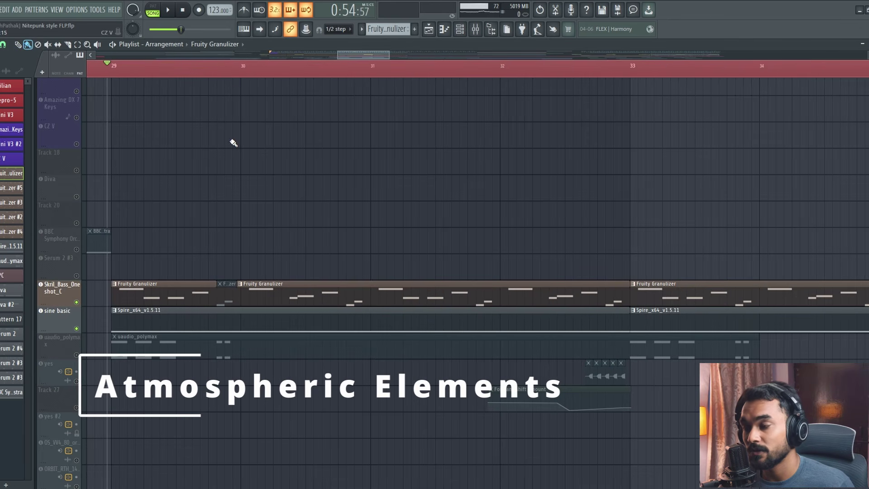
Step: Solo only the sine basic track, play it from just before bar 29, and stop playback
right_click(76, 329)
key(space)
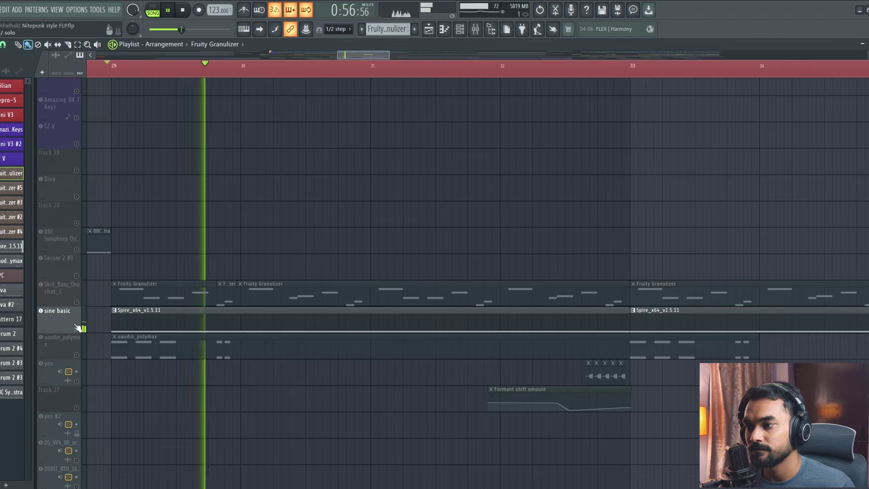
key(space)
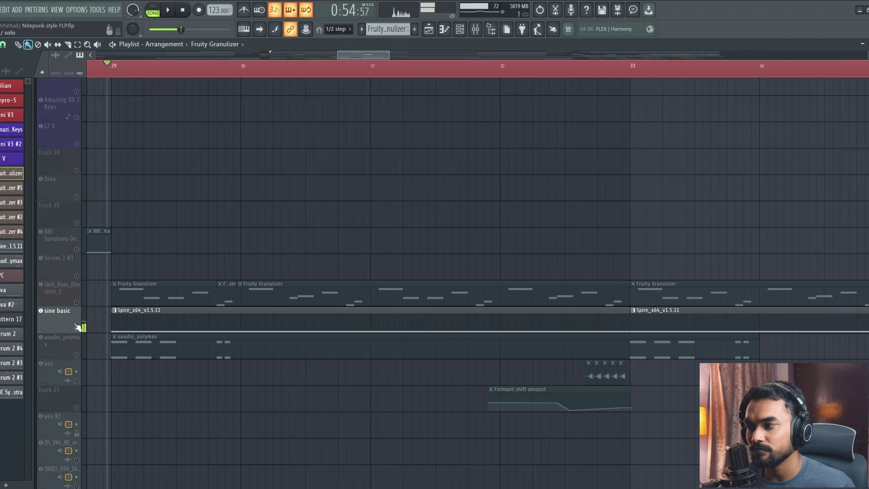
Step: Inspect the Spire synth settings behind the sine basic track
click(63, 315)
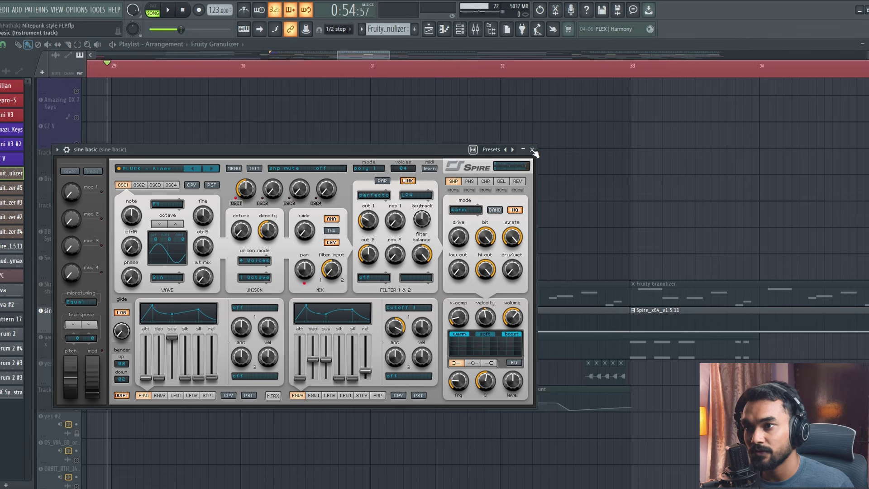
click(532, 150)
click(69, 327)
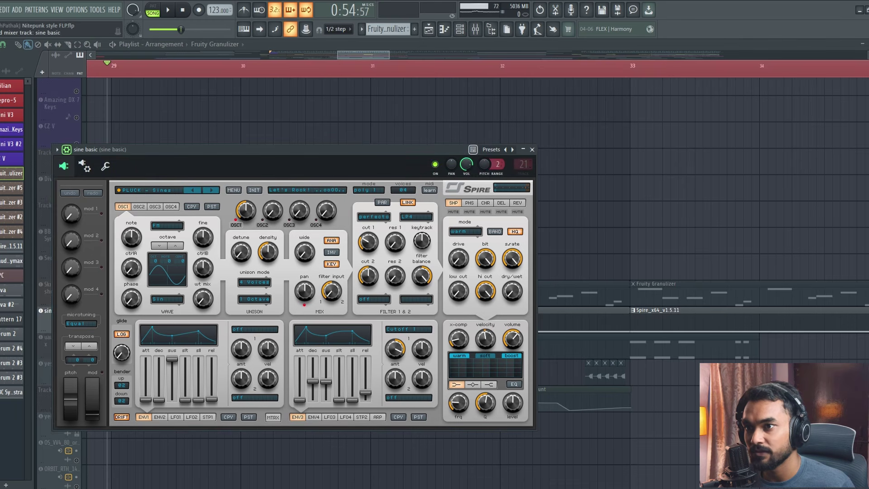
Step: Show the sine basic mixer track and play it with Digitalis and Infiltrator bypassed
key(F9)
key(space)
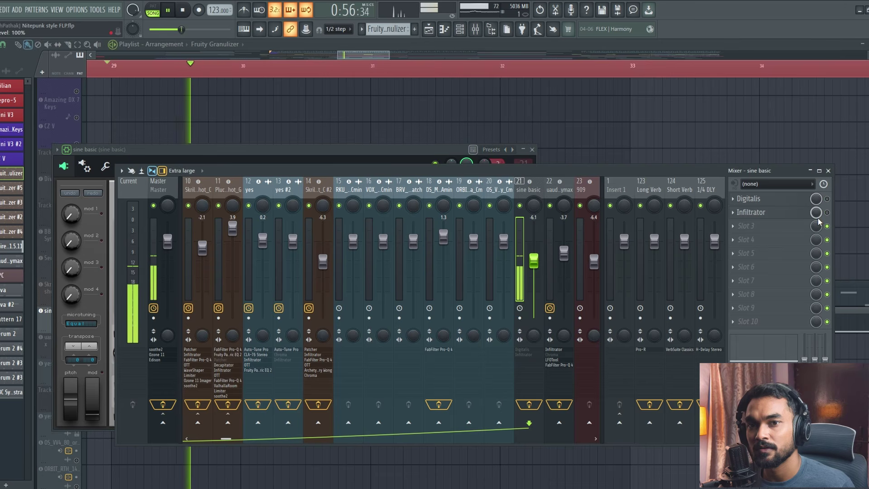
key(space)
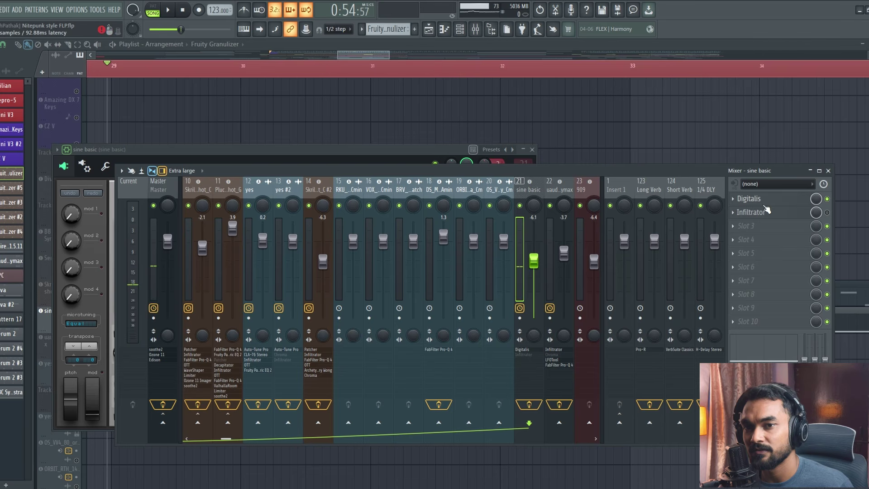
Step: Play the sine basic track through Digitalis with its Synthetic Echo preset, and close the effect when playback stops
key(space)
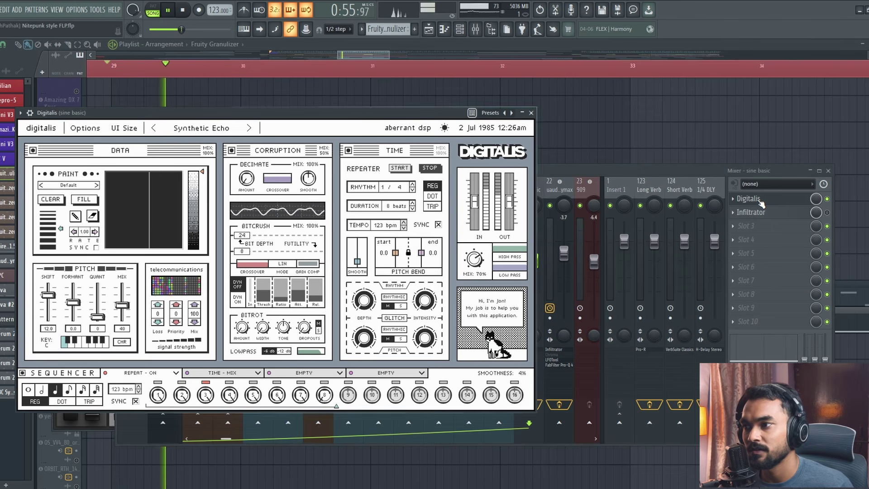
click(760, 201)
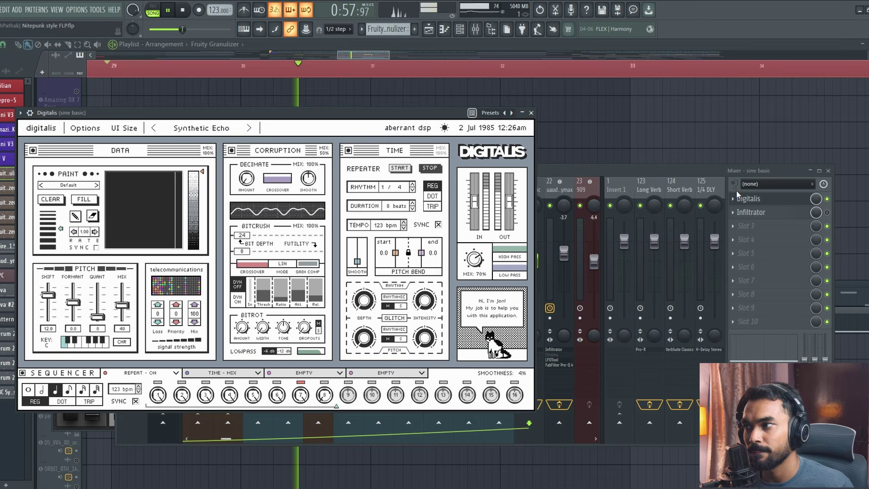
key(space)
click(531, 112)
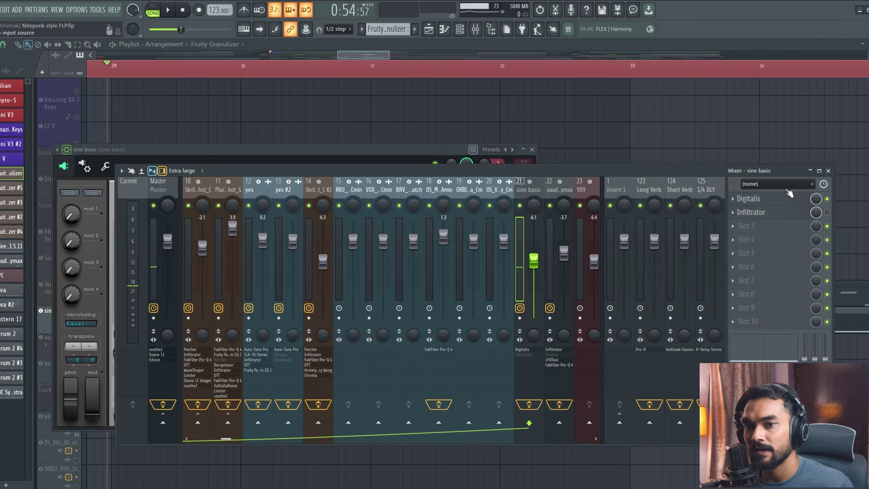
Step: Play the sine basic track through Infiltrator with its Scraping Chalk preset, closing the effect and stopping playback
click(755, 213)
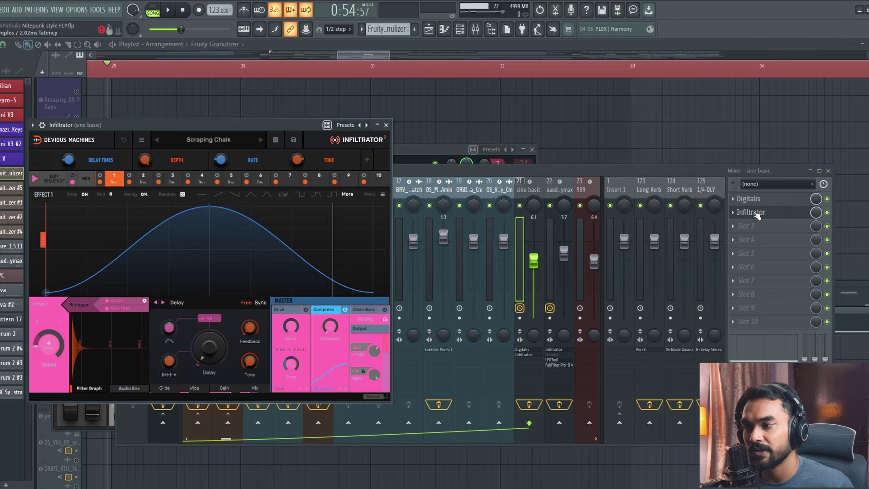
key(space)
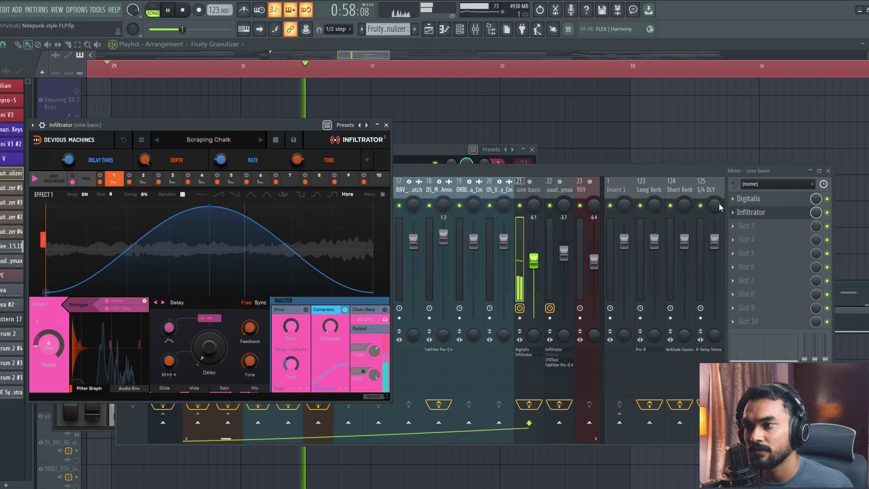
click(387, 125)
key(space)
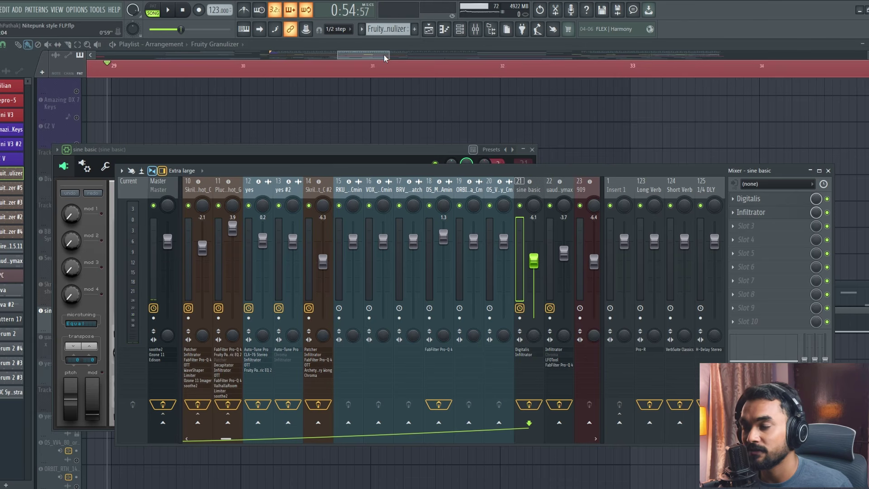
Step: Close the open windows, leave only the uaudio_polymax track soloed, and play it from just before bar 29
key(F12)
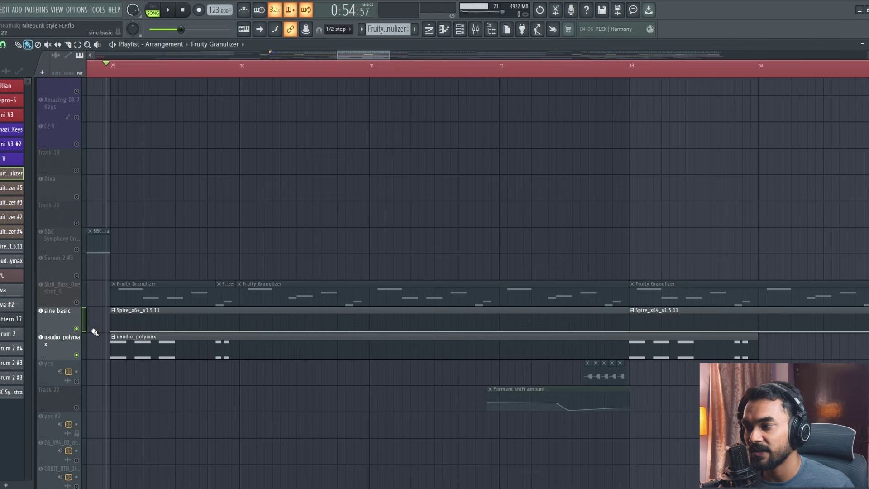
click(77, 329)
key(space)
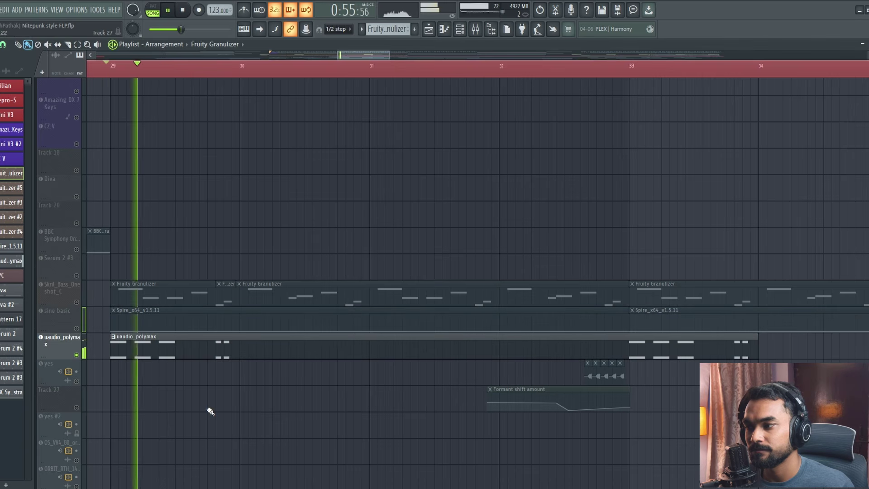
key(space)
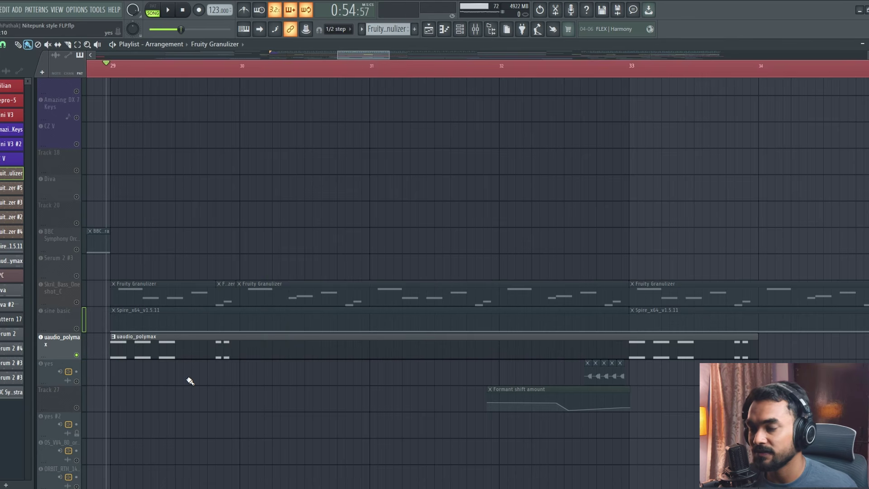
Step: Inspect the Polymax synth on uaudio_polymax, bypass all effects on its mixer track, and play the dry sound
click(58, 345)
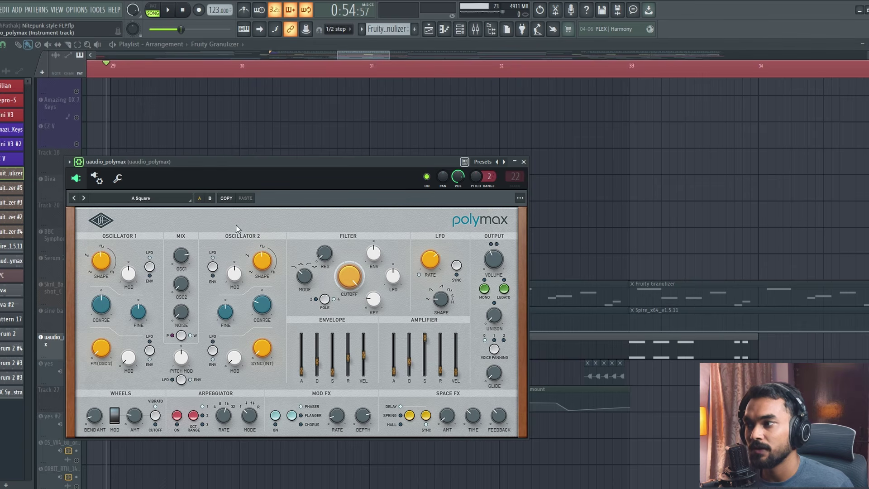
click(508, 176)
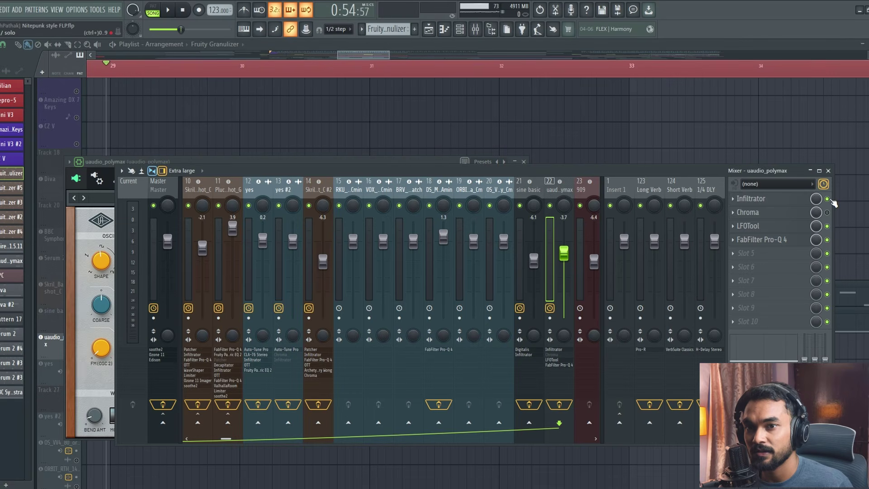
drag(827, 199, 827, 240)
key(space)
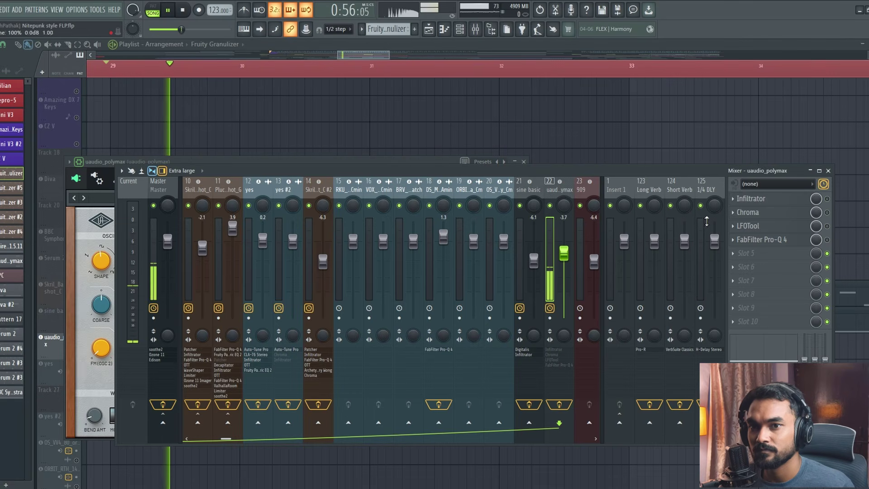
key(space)
Step: Re-enable Infiltrator on the uaudio_polymax track, examine its Rhino preset, and play the part through it
click(827, 199)
click(751, 198)
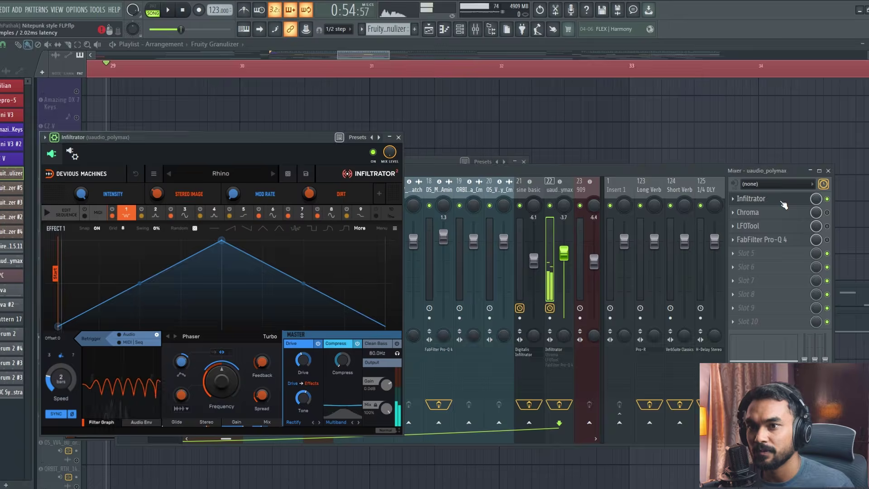
click(398, 137)
key(space)
Step: Re-enable LFOTool on the uaudio_polymax track, open its LFO curve, and play the part through it
click(828, 226)
key(space)
click(748, 226)
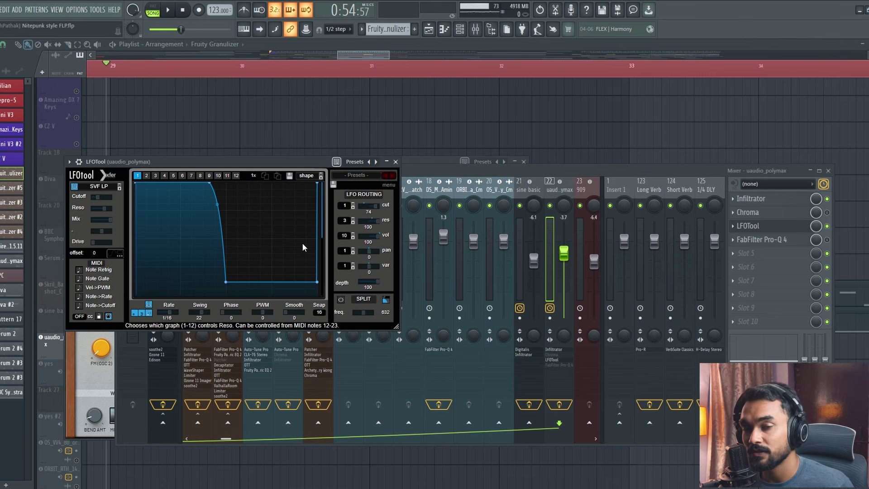
key(space)
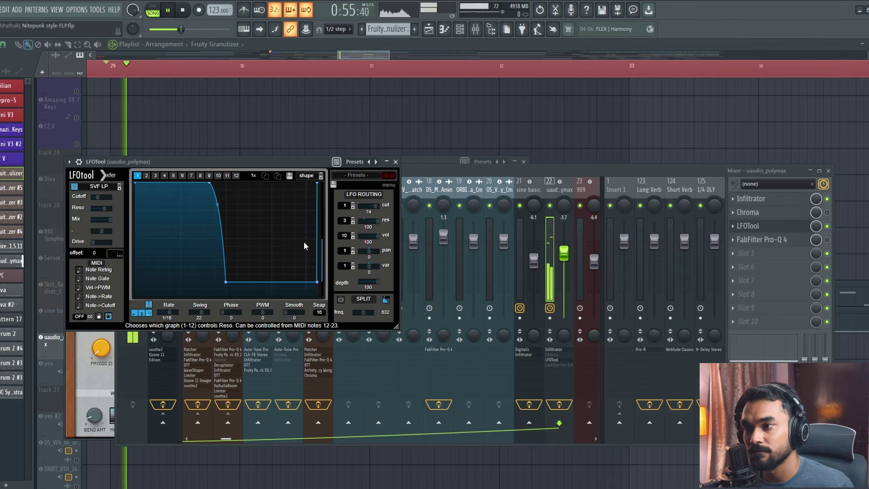
Step: Close LFOTool, examine the low-cut curve in FabFilter Pro-Q 4 on the uaudio_polymax track, and play the part through it
key(space)
click(396, 162)
click(761, 240)
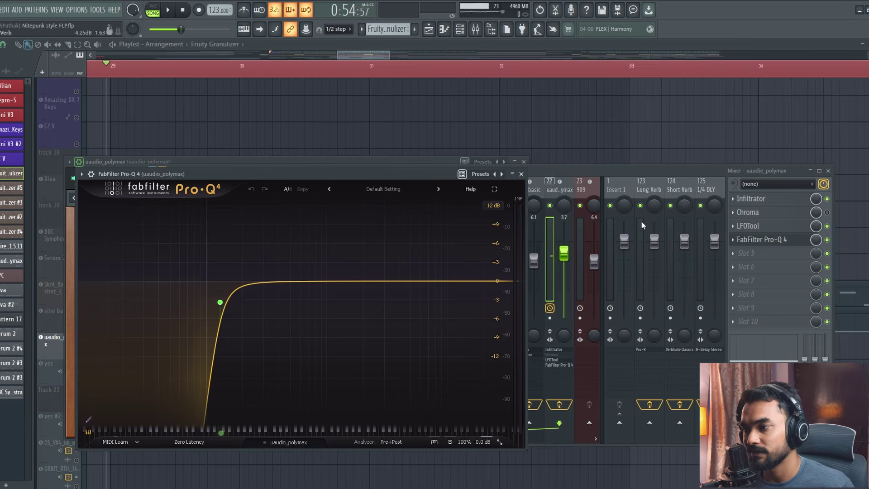
key(space)
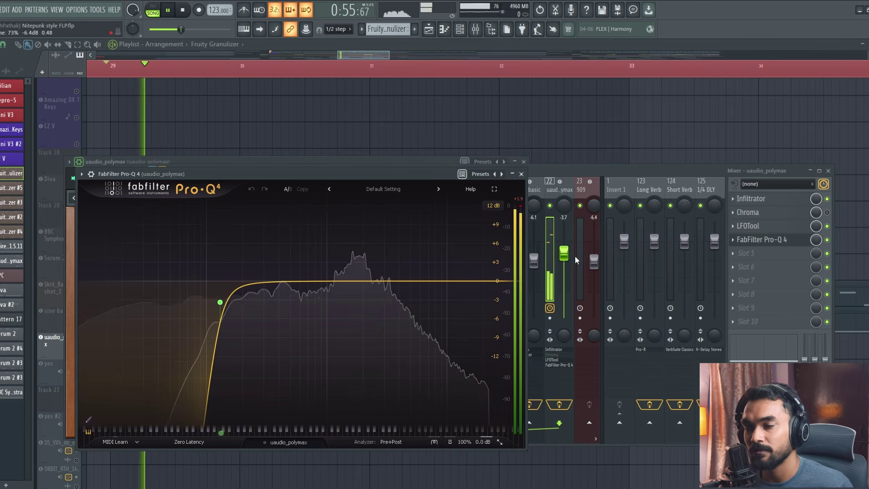
click(521, 174)
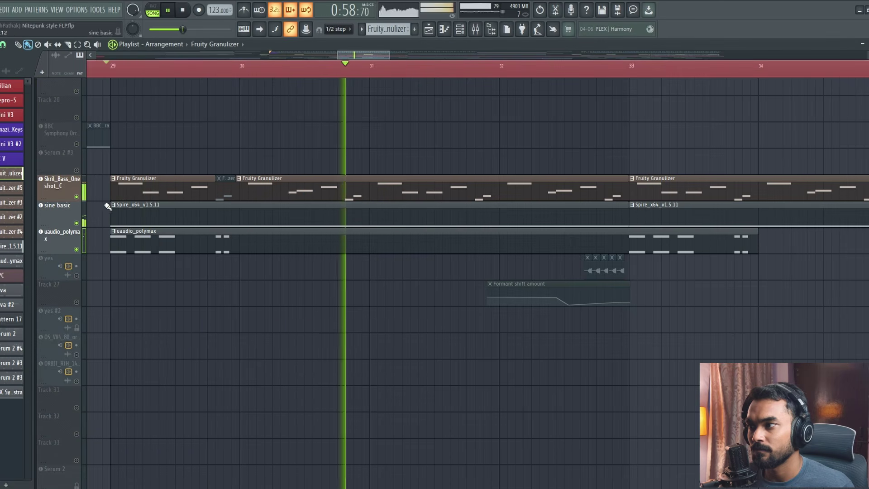
Step: Mute the Skril_Bass_Oneshot_C track and play sine basic and uaudio_polymax together from just before bar 29
click(77, 197)
click(103, 72)
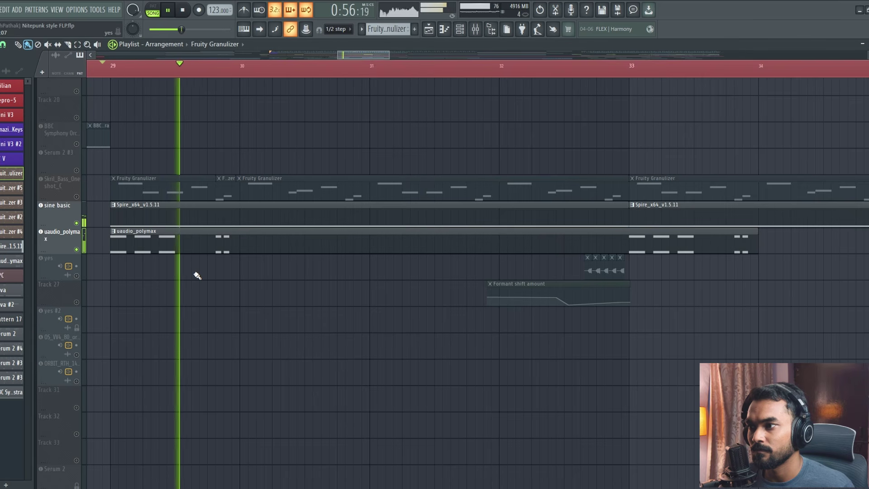
key(space)
Step: Solo the yes vocal track and place the playhead just before its chops leading into bar 25
scroll(195, 275, down, 5)
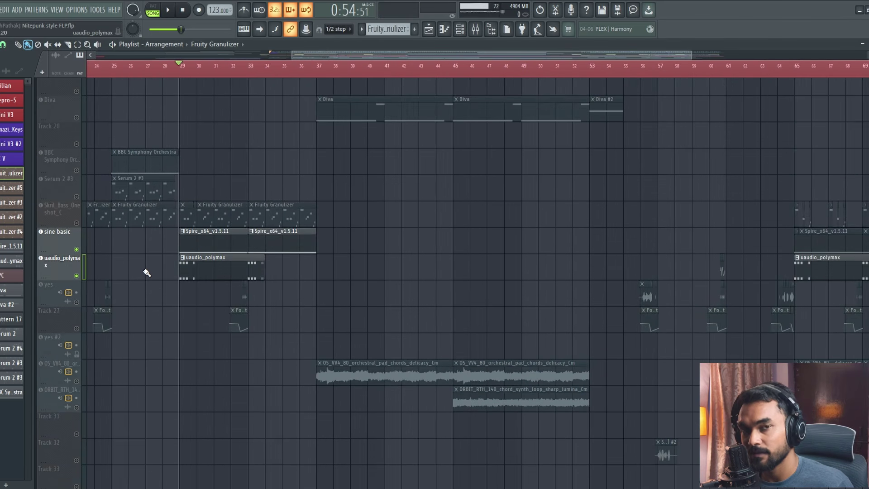
scroll(217, 277, up, 3)
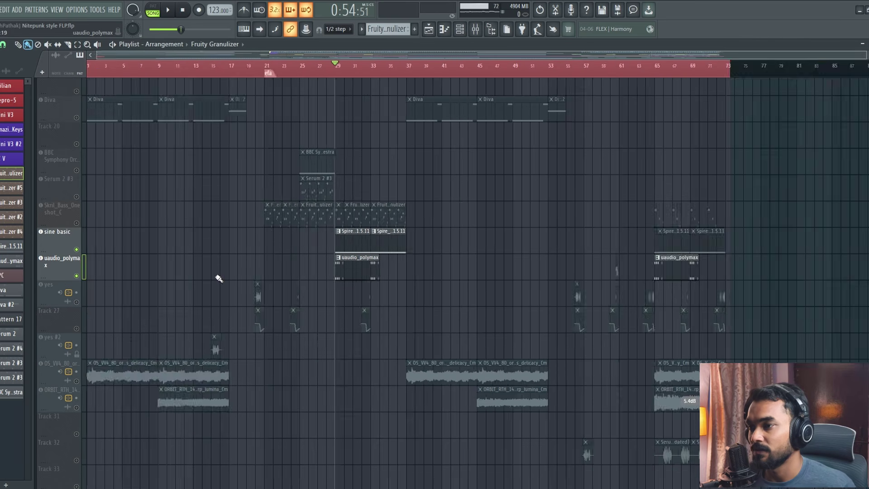
scroll(345, 287, down, 3)
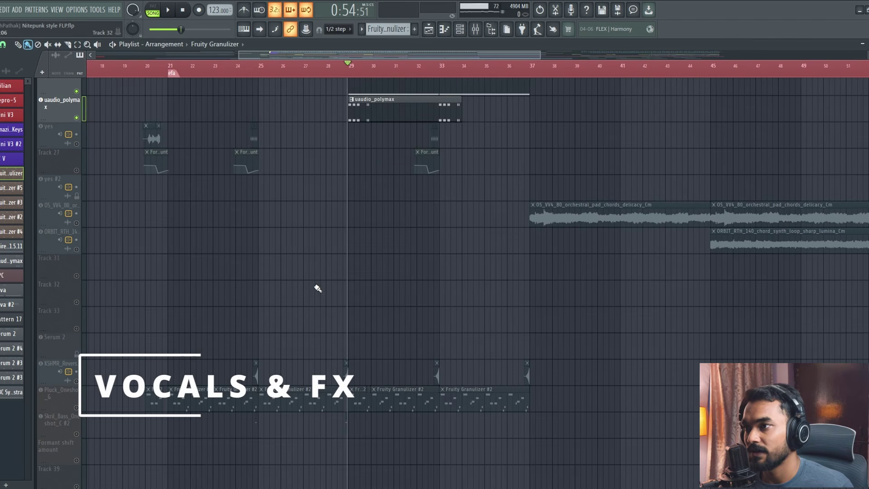
scroll(240, 247, up, 2)
click(251, 67)
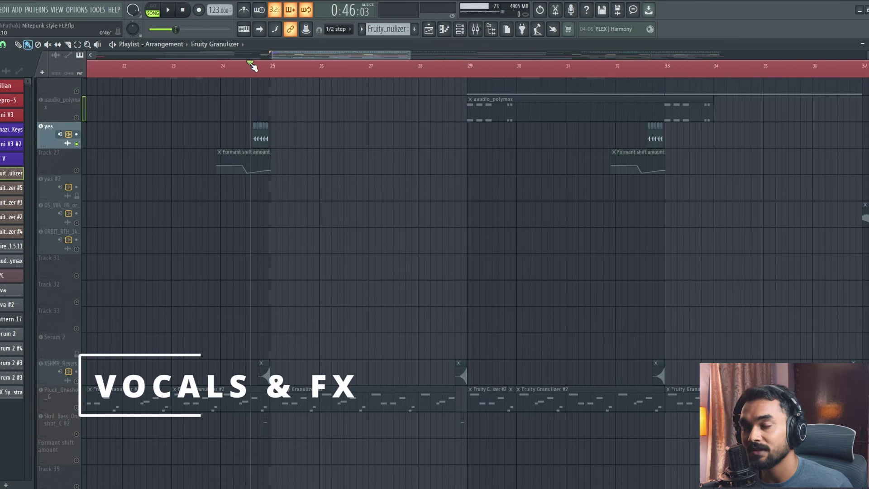
scroll(336, 120, up, 4)
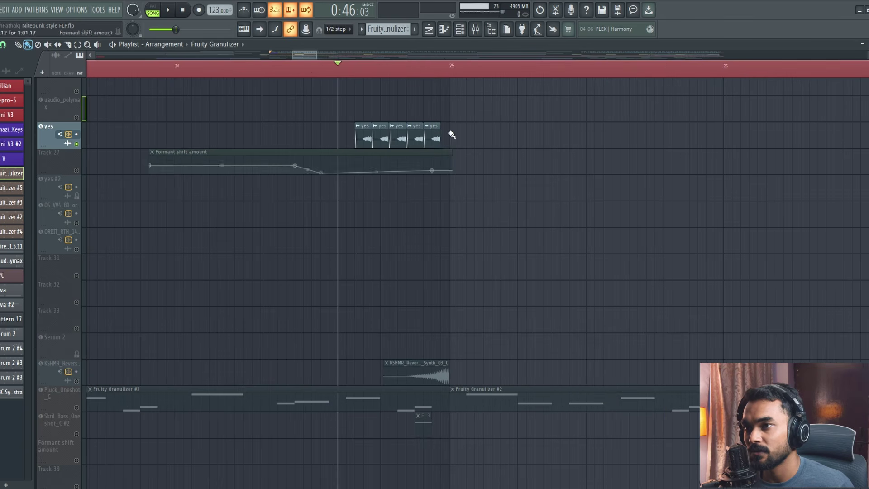
Step: Unmute the Formant shift amount automation on Track 27 and play the yes vocal chops with it
scroll(423, 202, up, 3)
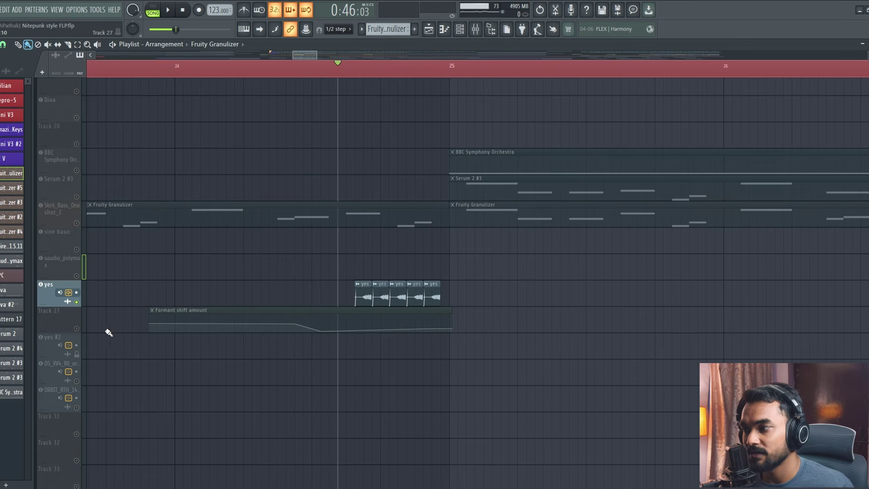
click(77, 328)
key(space)
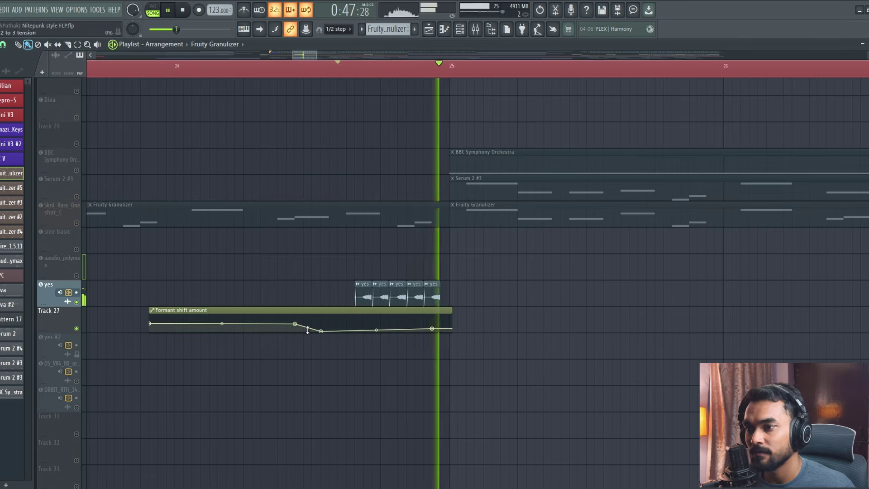
key(space)
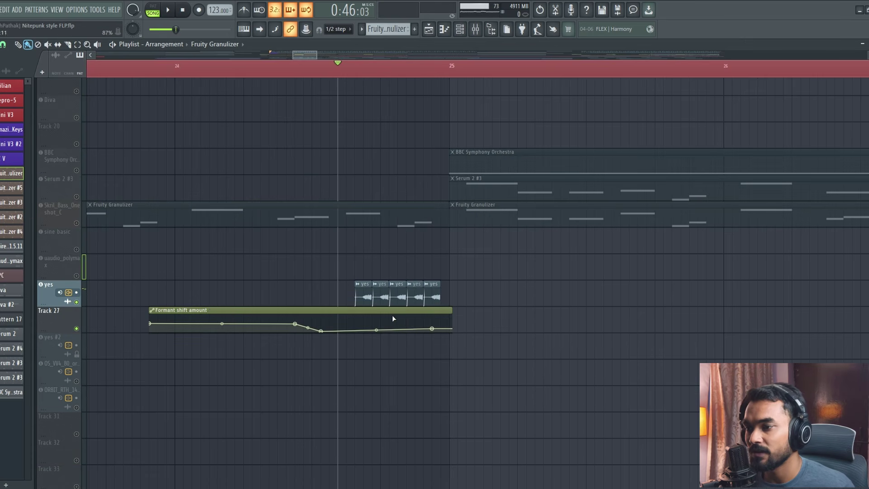
Step: Inspect the yes sample's formant setting, open its mixer track, and review Auto-Tune Pro, CLA-76 Stereo, Infiltrator, OTT and Fruity Parametric EQ 2
double_click(365, 295)
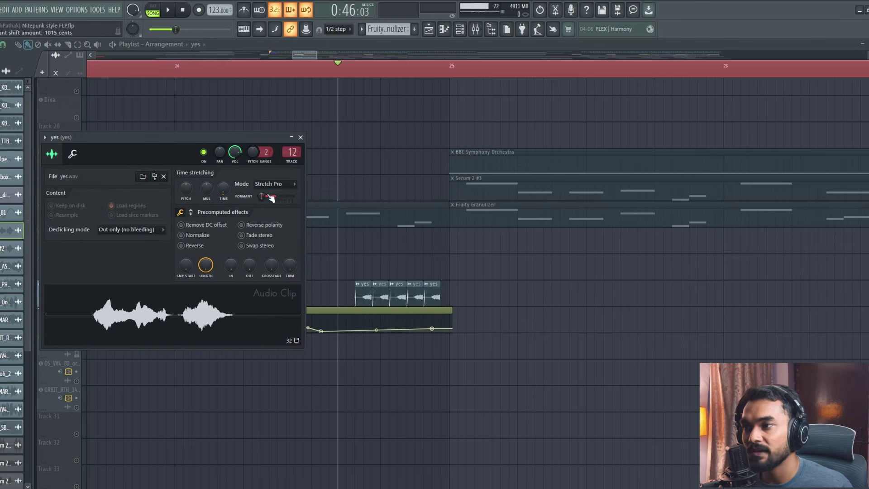
double_click(288, 152)
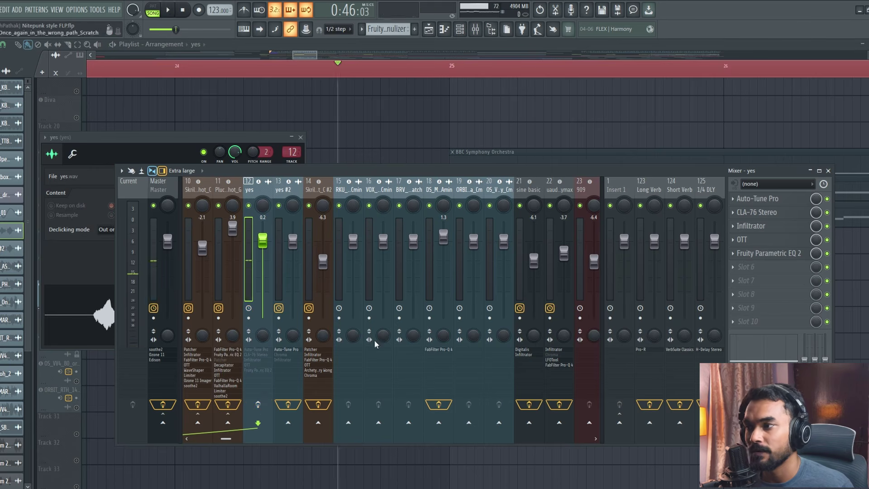
click(767, 201)
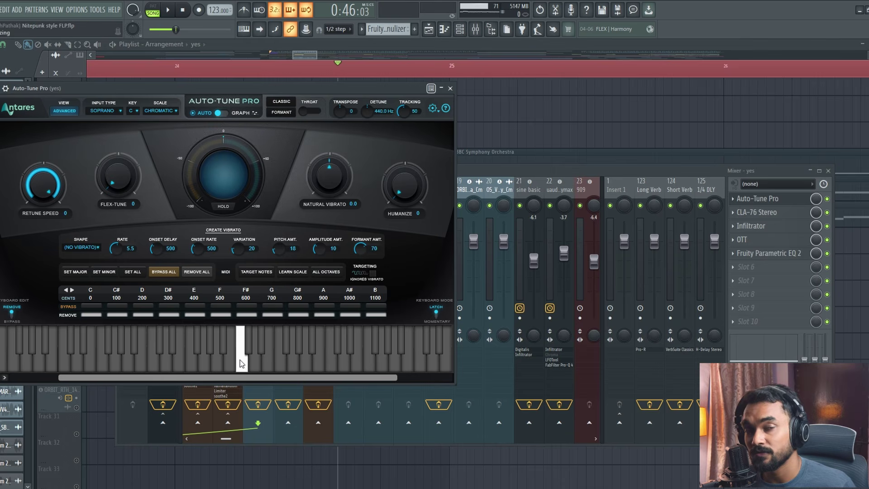
click(764, 212)
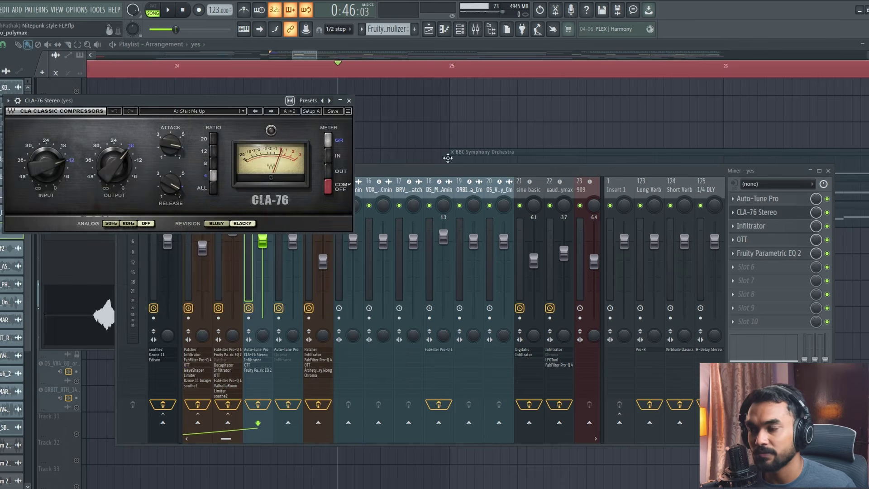
click(751, 226)
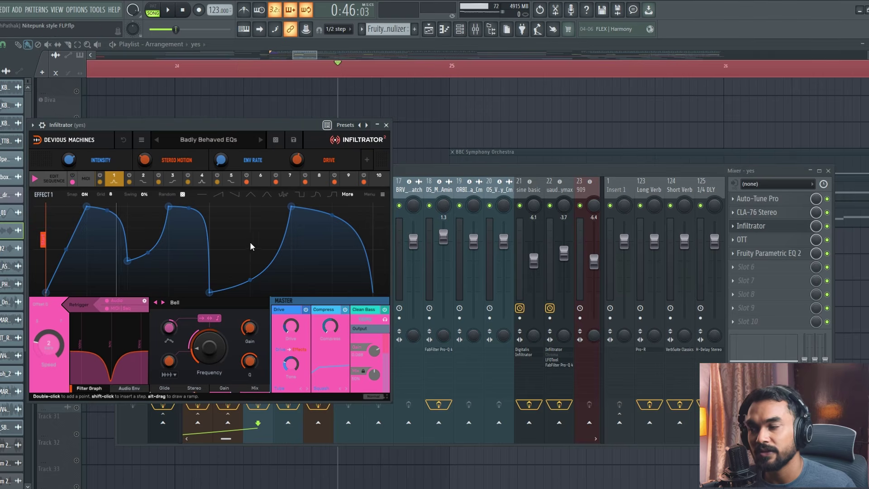
click(758, 240)
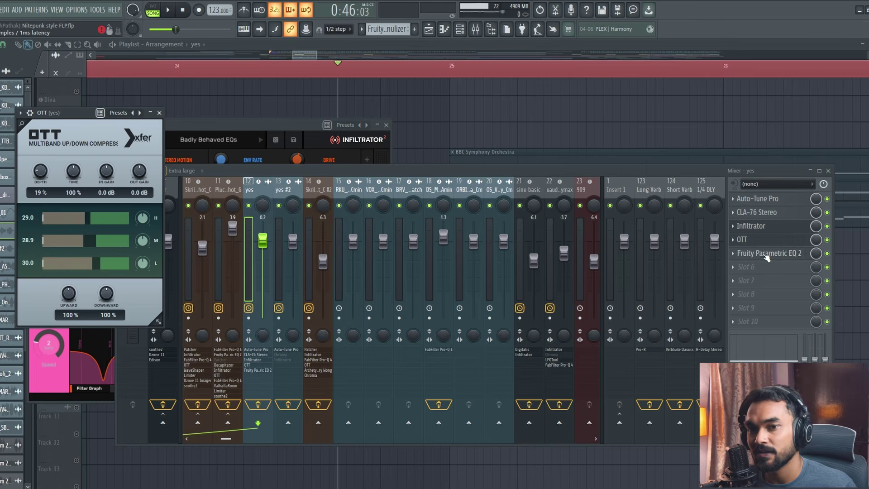
click(765, 254)
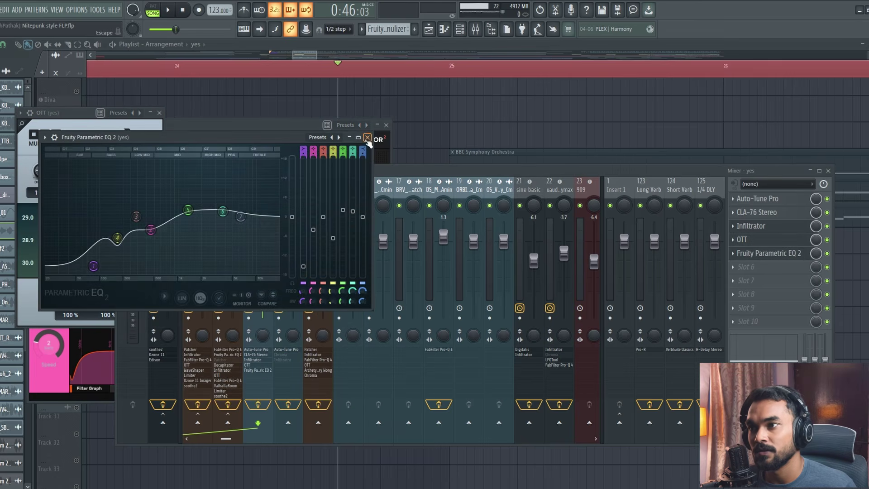
Step: Close the open windows, play the processed yes chops, and play them again with the Skril_Bass_Oneshot_C track unmuted
key(F12)
key(space)
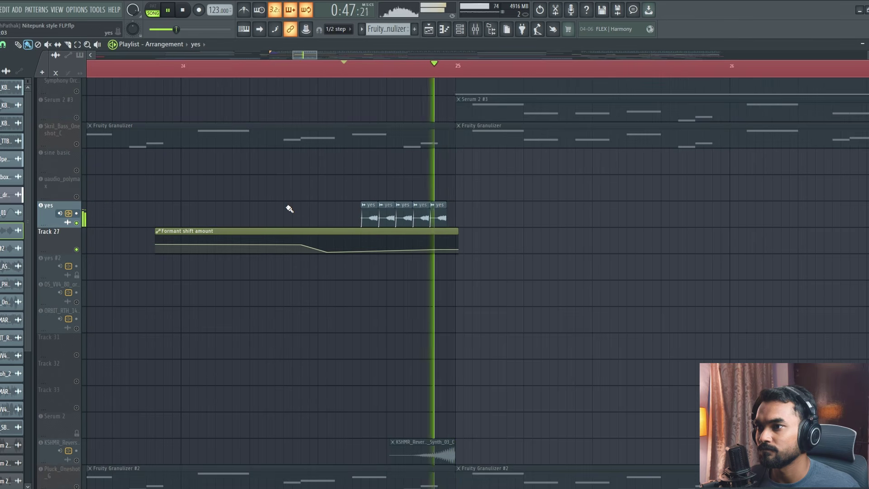
key(space)
click(77, 144)
key(space)
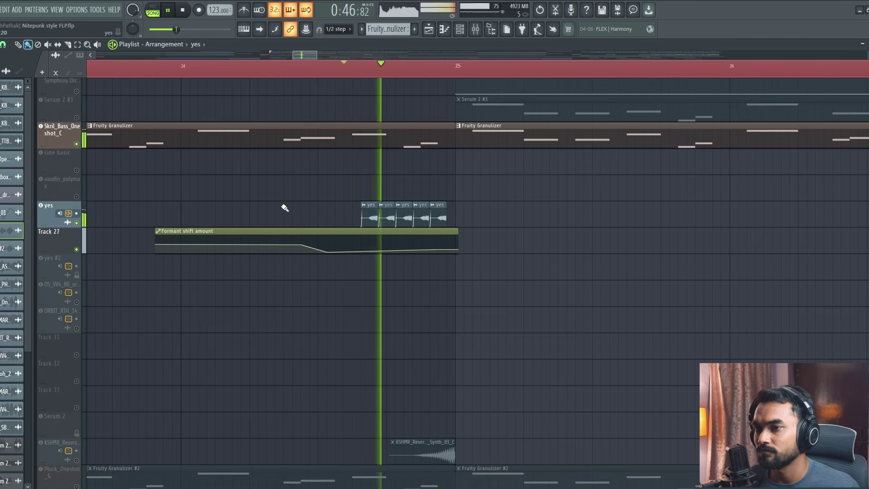
key(space)
Step: Solo the RKU_ASU_126 vocal chops track in the Vocals group to hear it from just before bar 21
scroll(283, 222, up, 5)
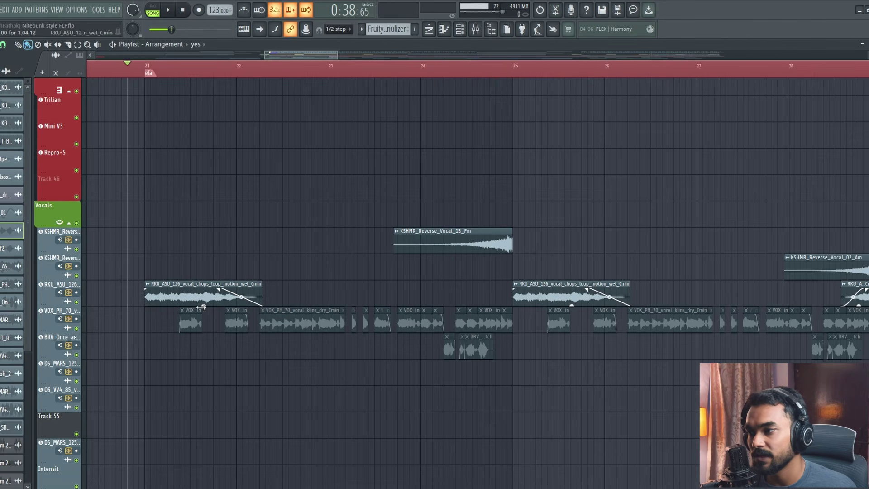
ctrl+click(75, 302)
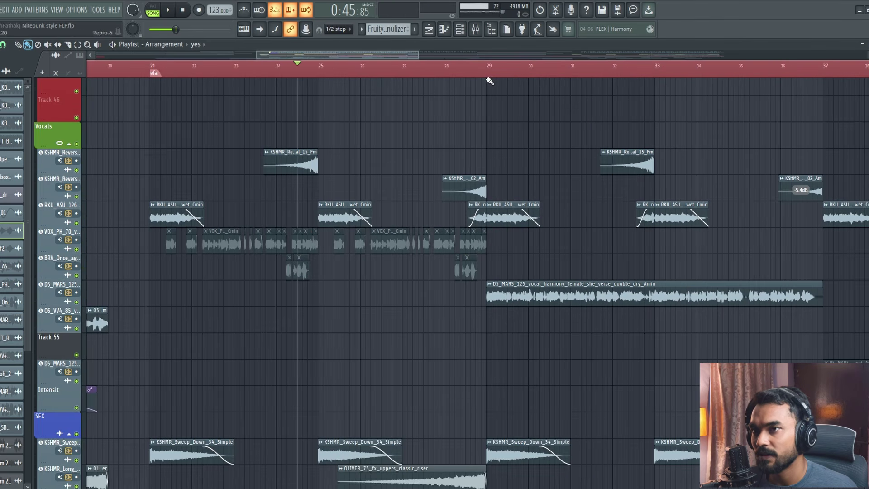
Step: Solo the DS_MARS_125 vocal harmony track and play it from just before bar 29
scroll(593, 260, up, 5)
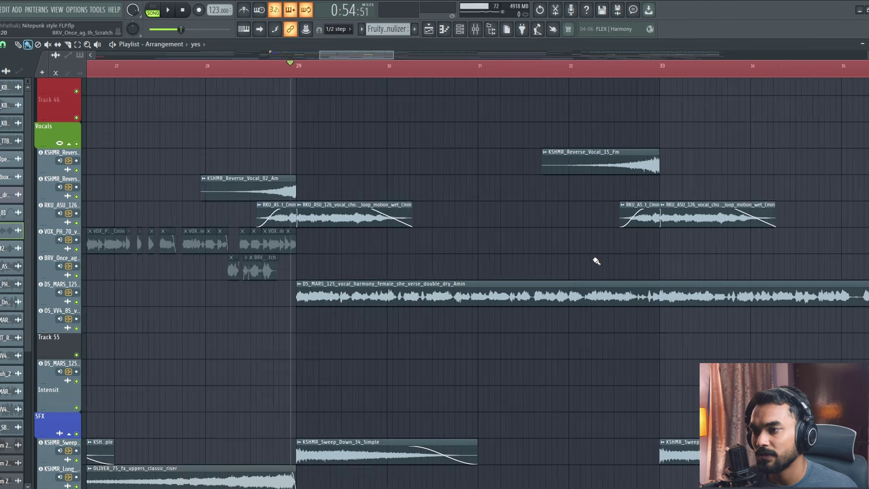
ctrl+click(77, 302)
key(space)
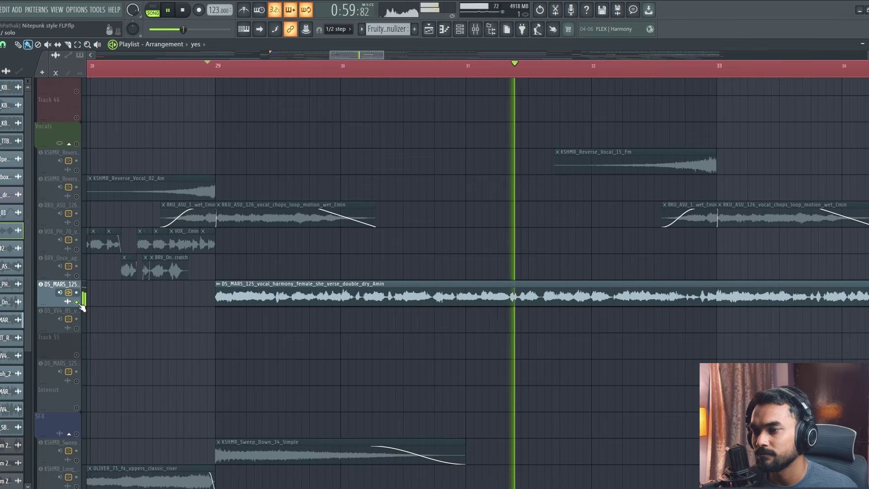
key(space)
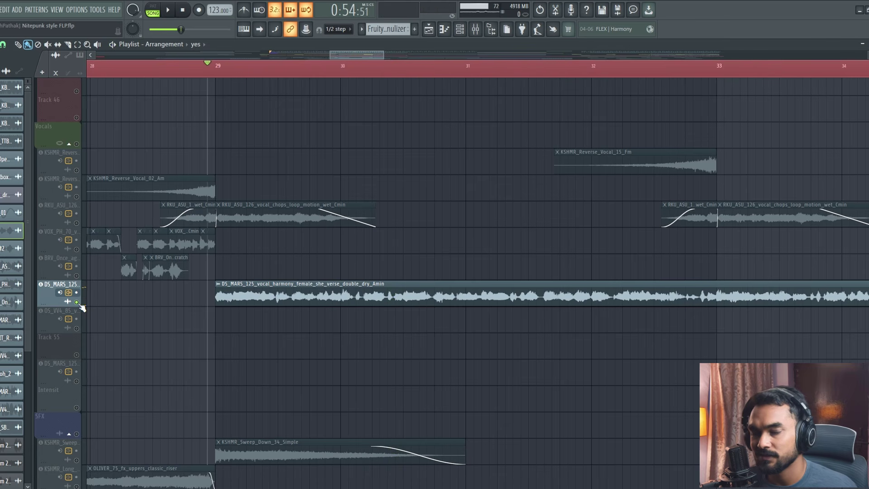
Step: Play the vocal harmony within the full mix from just before bar 29, with all the tracks unsoloed
scroll(307, 342, up, 4)
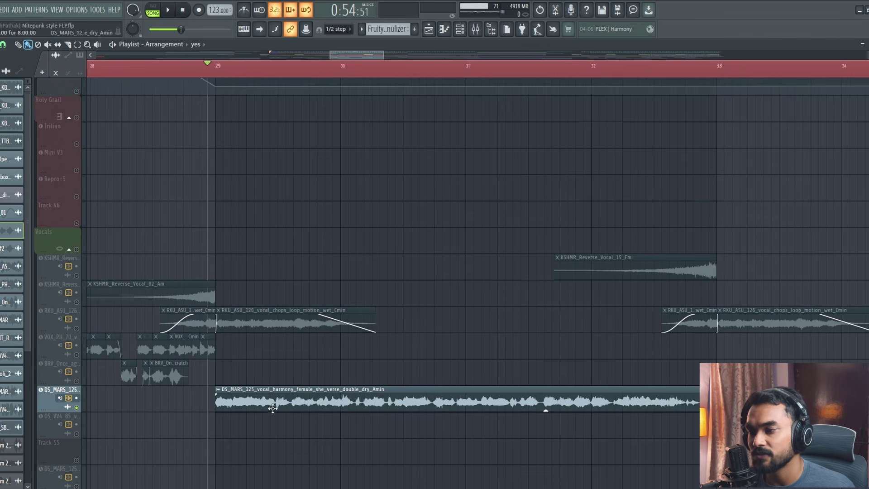
scroll(331, 366, up, 13)
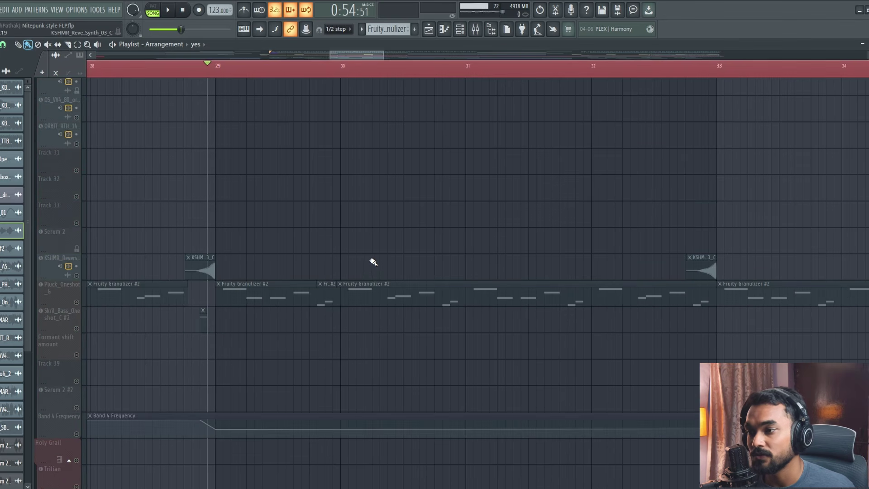
key(space)
scroll(272, 277, up, 10)
scroll(295, 301, up, 2)
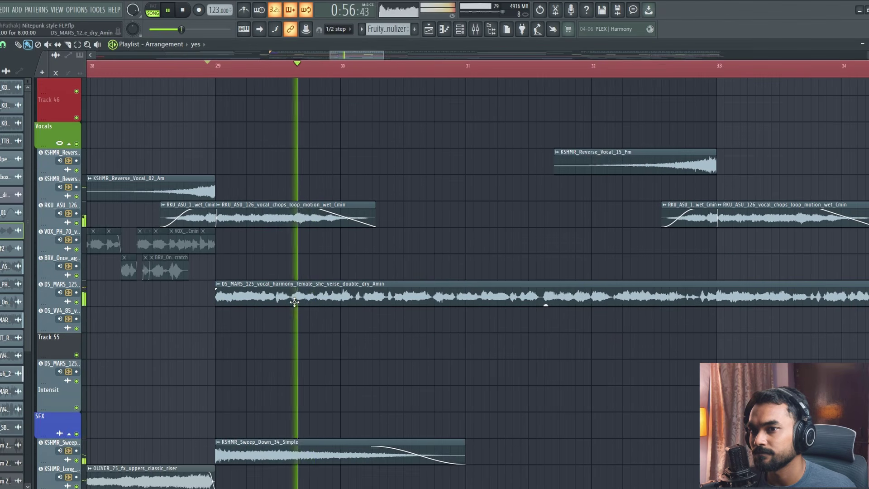
scroll(294, 302, down, 5)
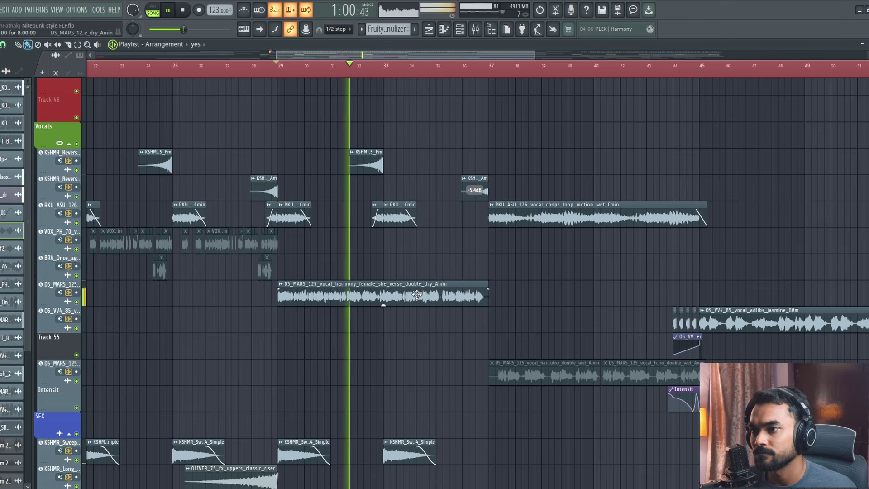
key(space)
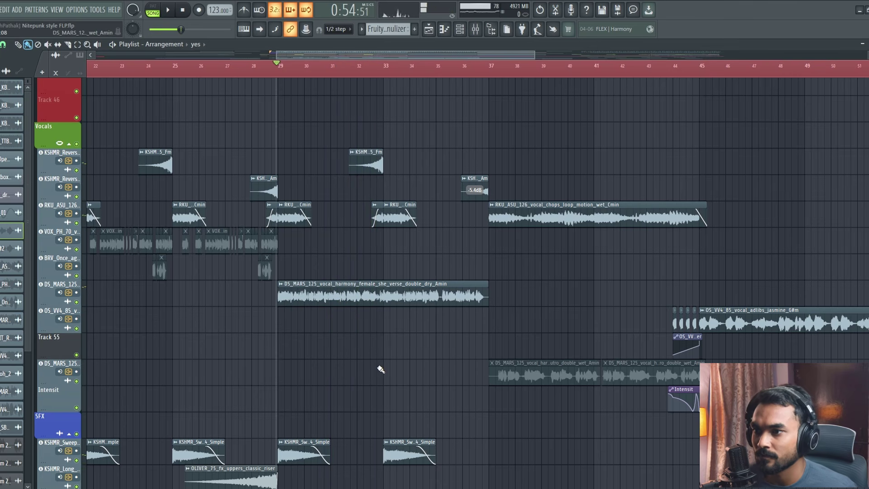
Step: Solo the KSHMR_Sweep_Down_34_Simple track in the SFX group and play it from just before bar 21
scroll(304, 244, down, 4)
scroll(264, 224, up, 3)
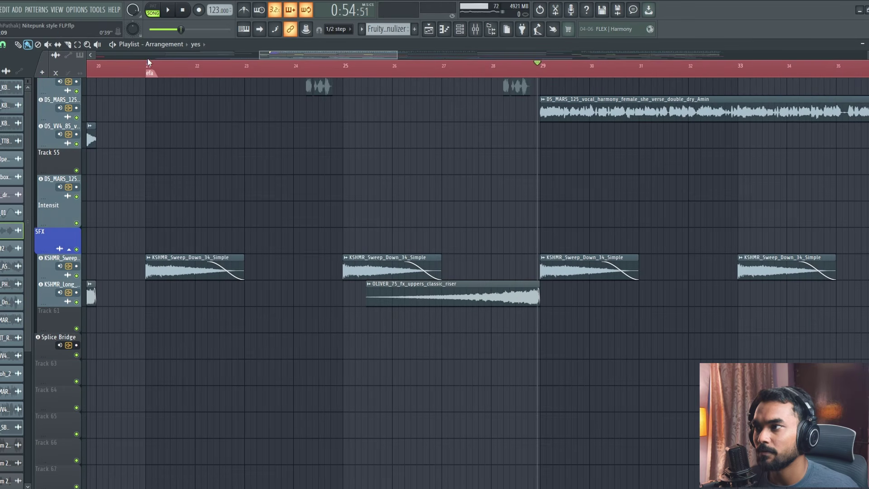
ctrl+click(77, 275)
key(space)
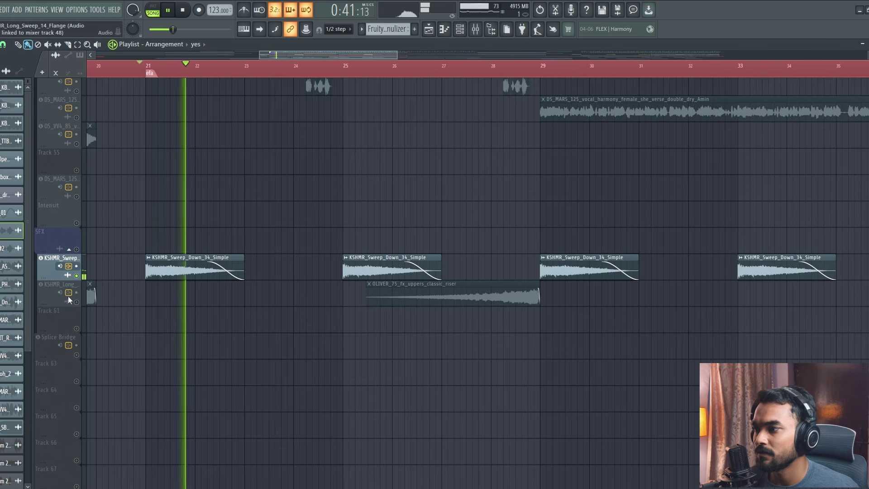
key(space)
Step: Solo the track holding the OLIVER_75_fx_uppers_classic_riser clip and play the riser from about bar 28
ctrl+click(76, 301)
click(492, 68)
key(space)
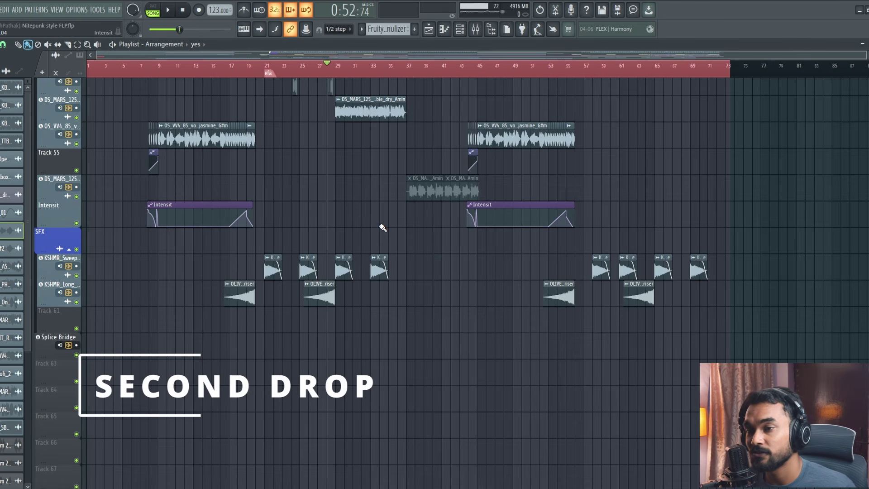
Step: Play the second drop from just after bar 56 and look over its tracks down to the Vocals group
scroll(643, 158, up, 5)
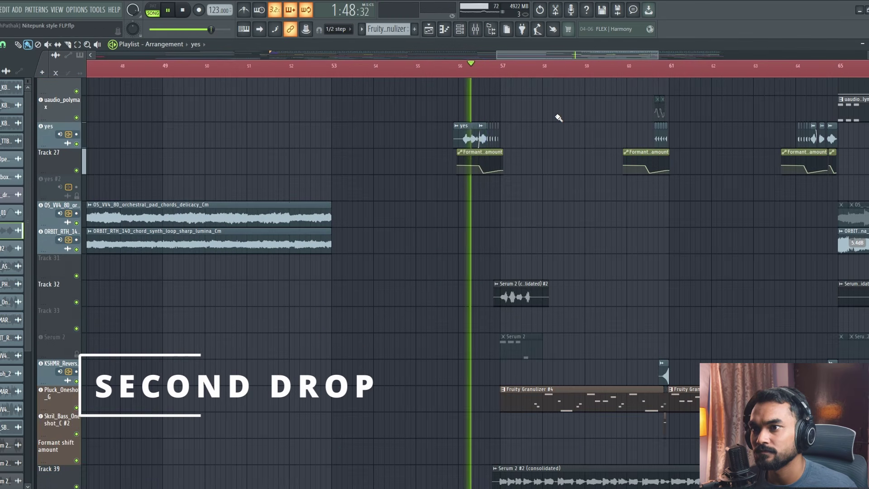
scroll(559, 118, down, 5)
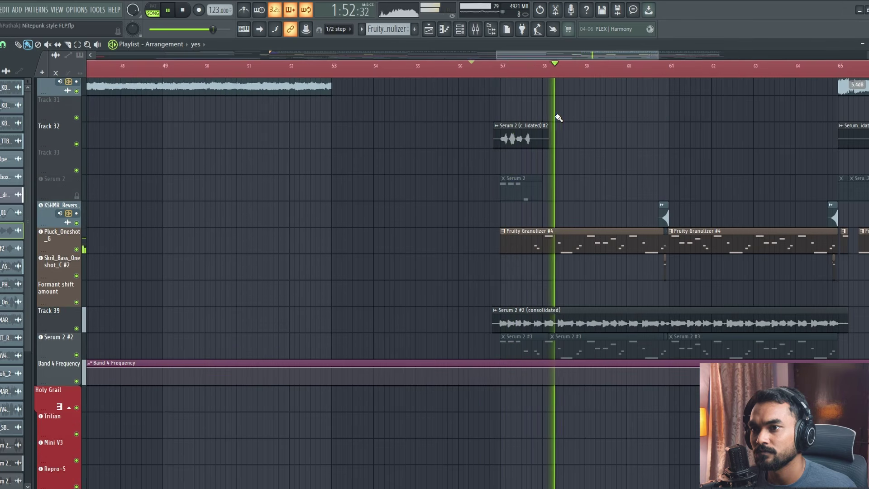
scroll(559, 118, down, 5)
scroll(559, 118, down, 2)
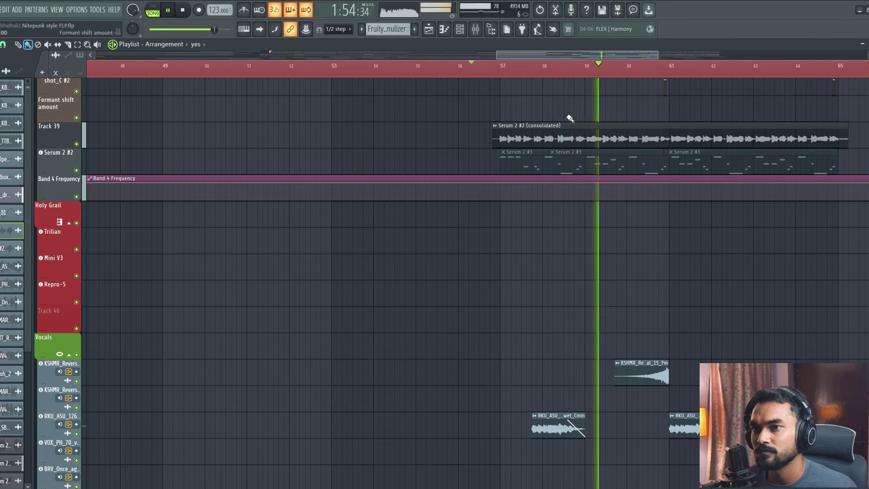
scroll(683, 128, down, 1)
scroll(684, 128, down, 1)
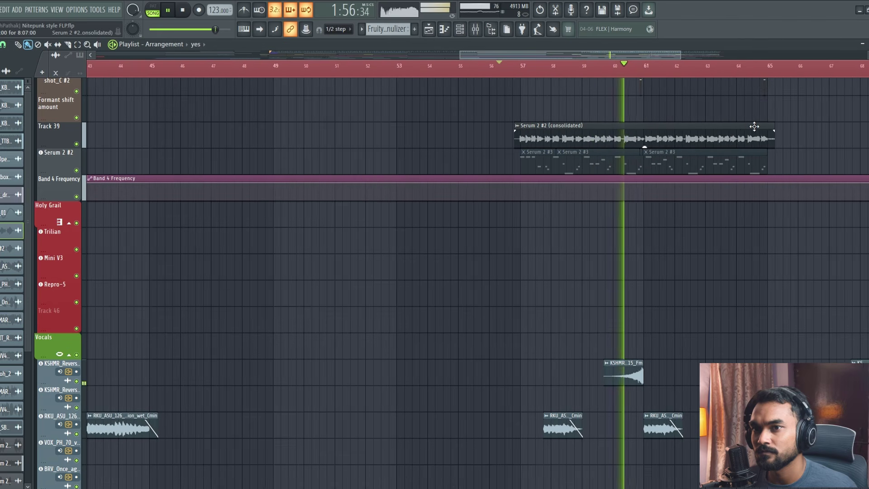
scroll(719, 130, up, 4)
scroll(722, 129, down, 3)
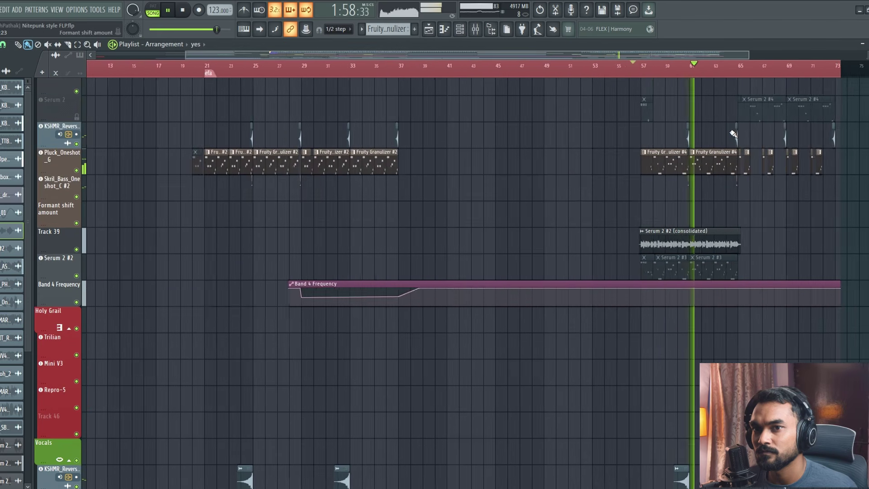
scroll(689, 151, up, 1)
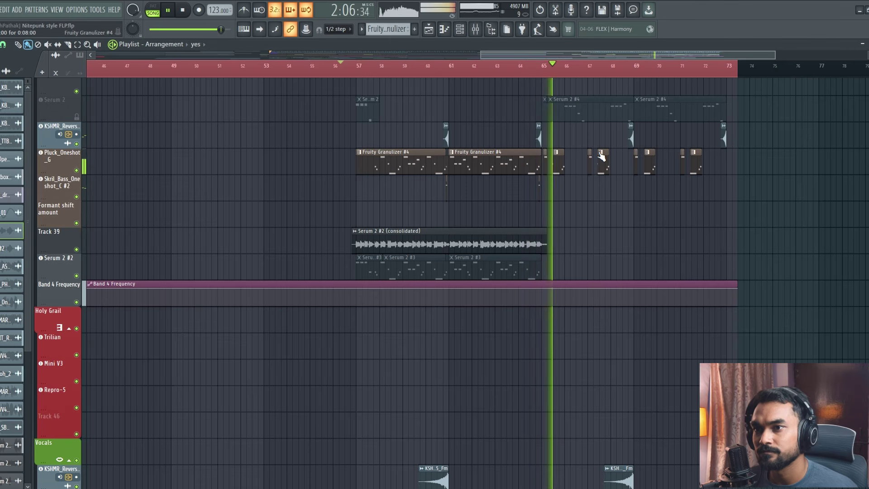
scroll(601, 156, down, 6)
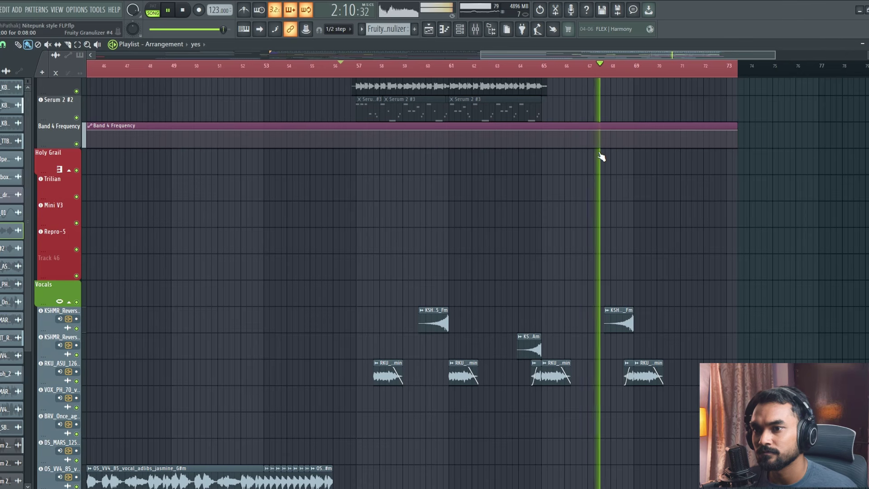
key(space)
Step: Solo the Pluck_Oneshot_G track and play its Fruity Granulizer #4 part from just before bar 58
scroll(476, 184, up, 16)
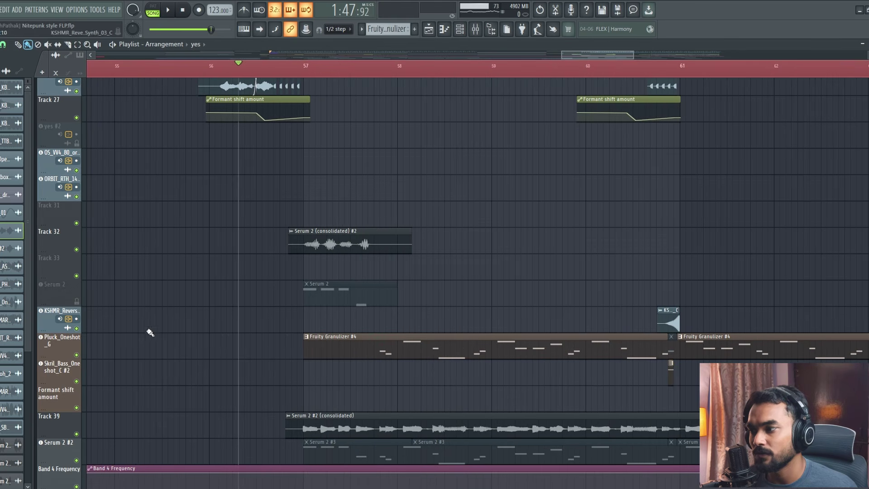
right_click(77, 356)
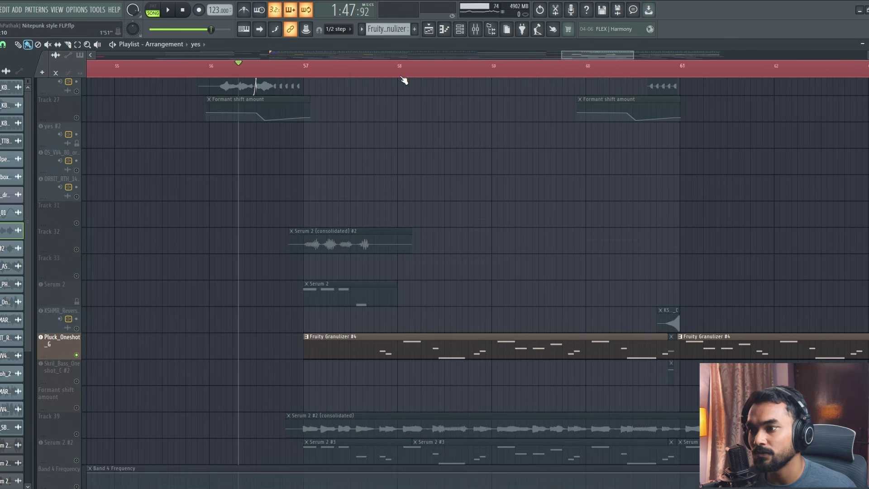
scroll(385, 222, down, 4)
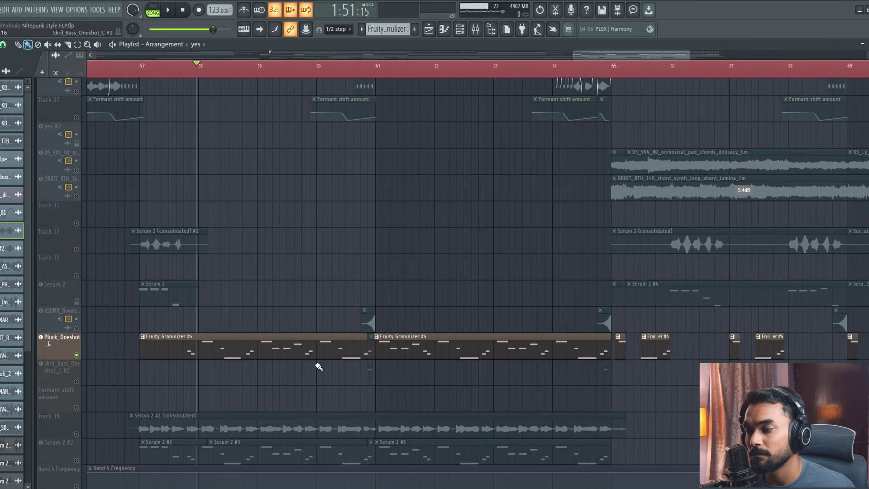
key(space)
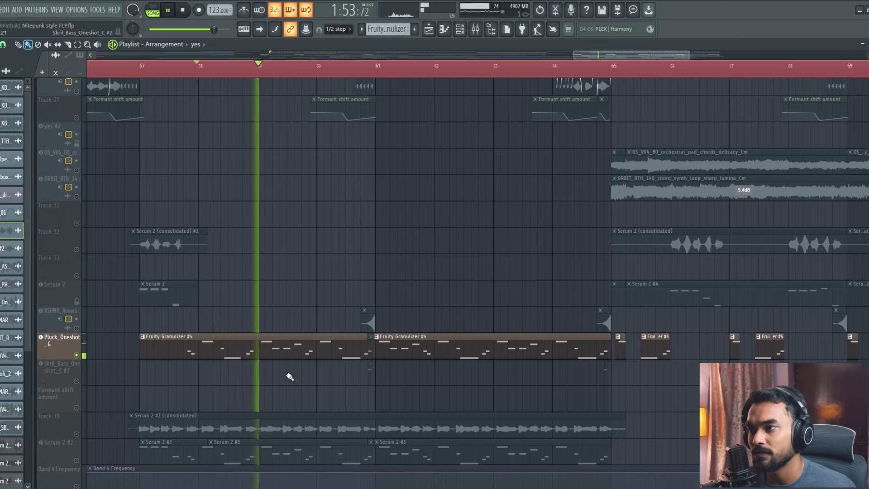
scroll(290, 377, up, 3)
key(space)
scroll(290, 376, down, 6)
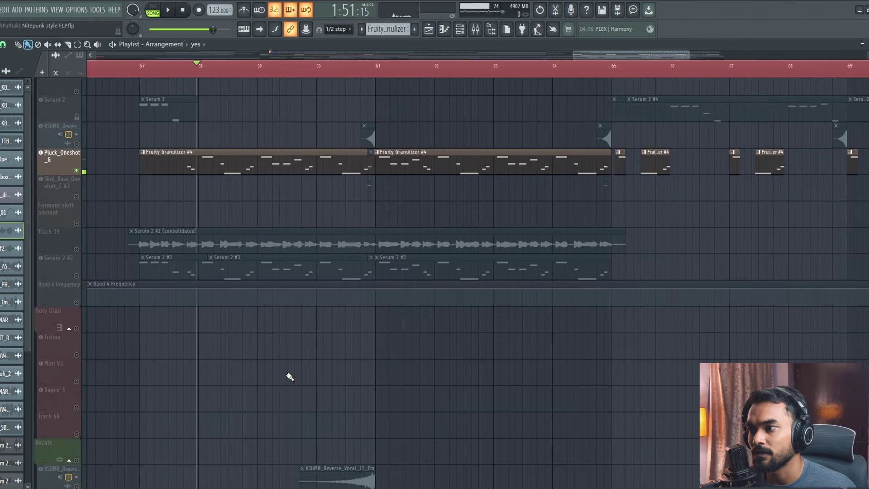
scroll(453, 342, up, 6)
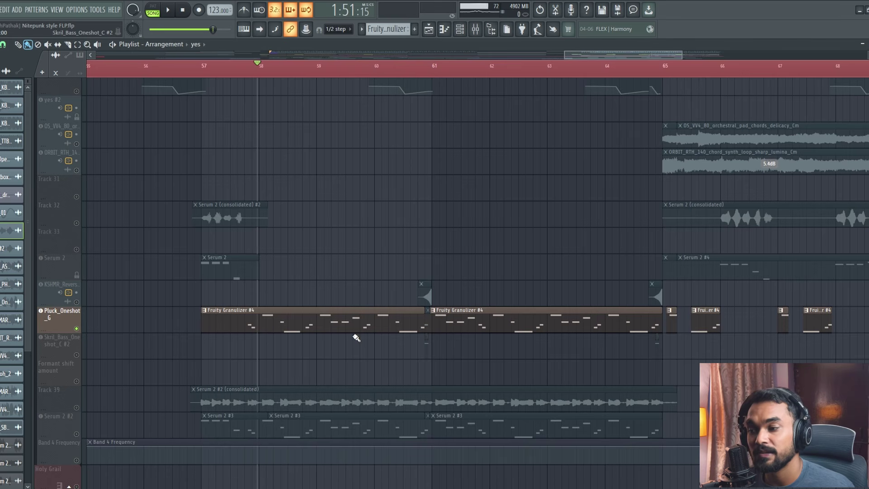
key(space)
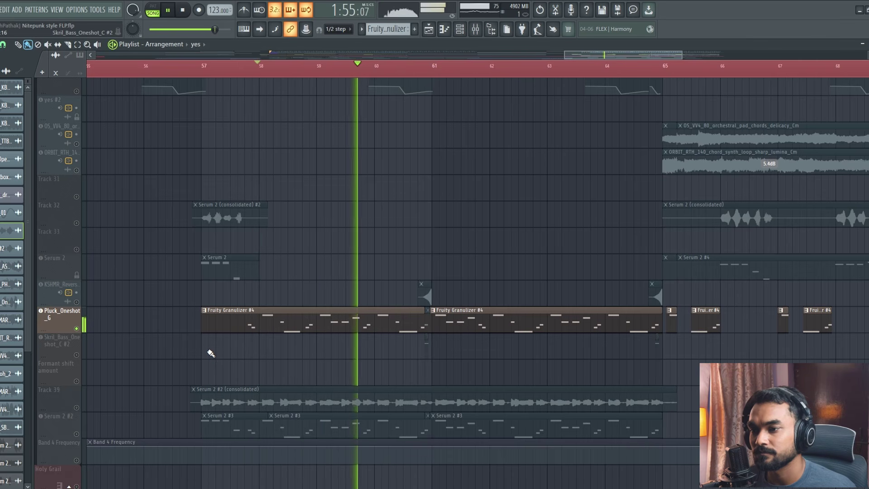
key(space)
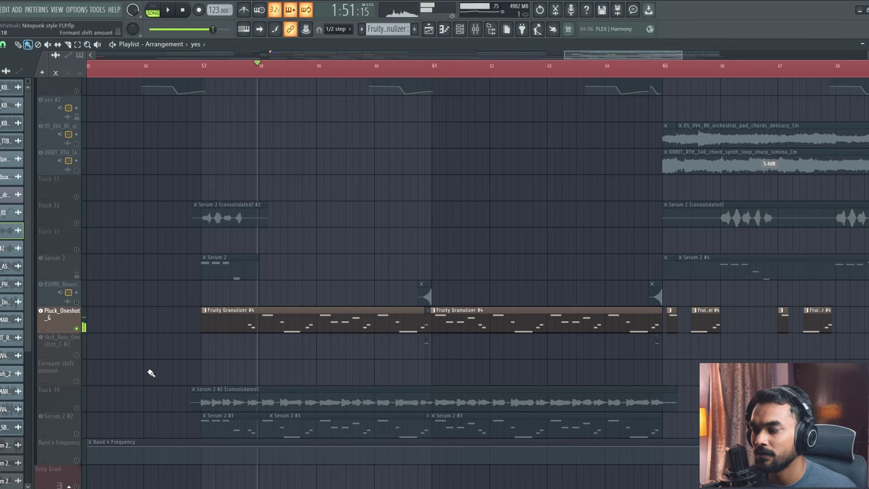
Step: Play the Serum 2 #2 (consolidated) clip on Track 39 together with the pluck from just before bar 58, and then soloed
click(78, 409)
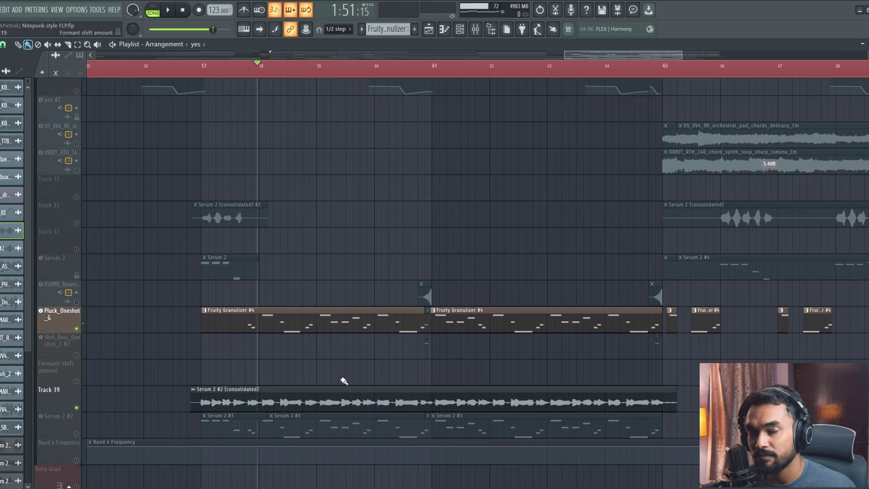
key(space)
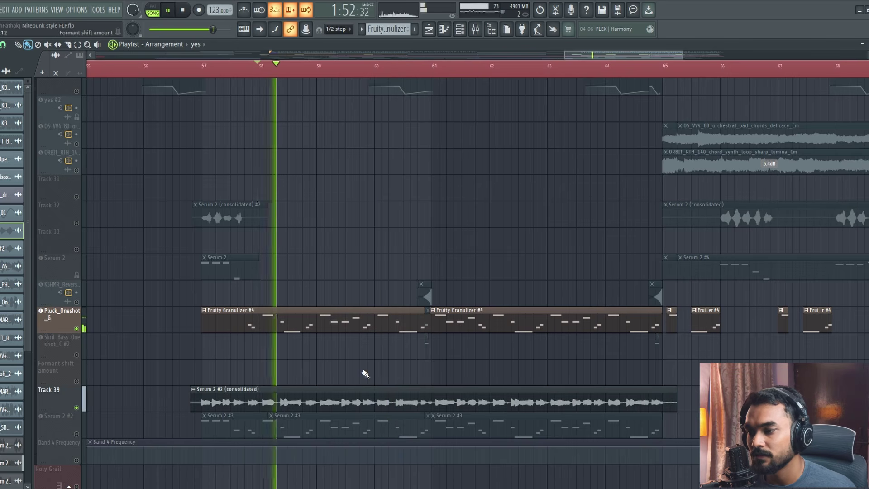
right_click(77, 408)
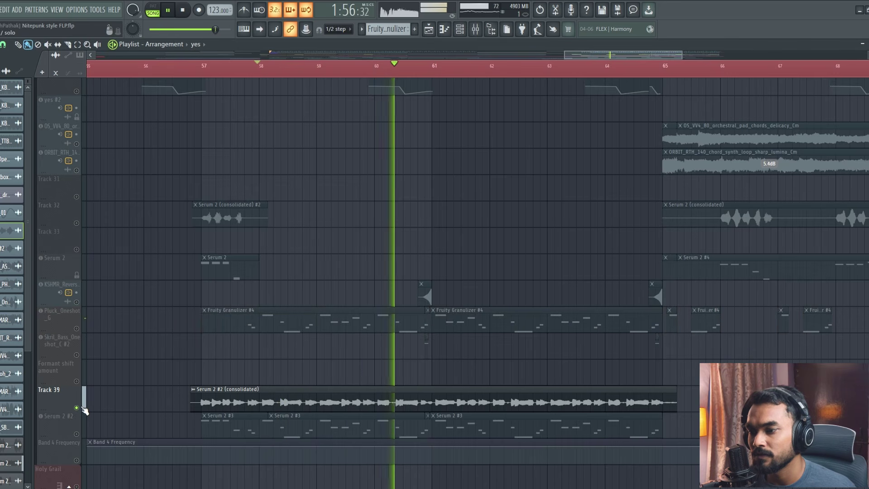
key(space)
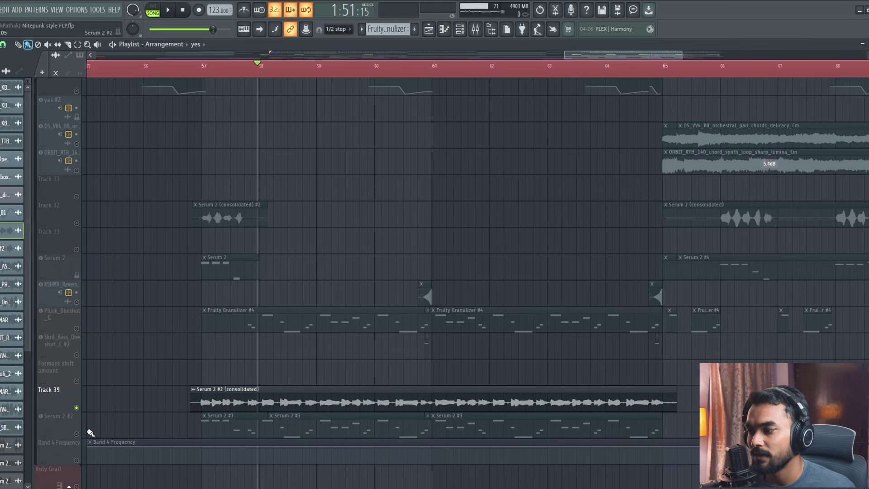
Step: View the Serum 2 #2 instrument, play it from just before bar 58, and enable Fruity Parametric EQ 2 on its mixer channel
click(75, 431)
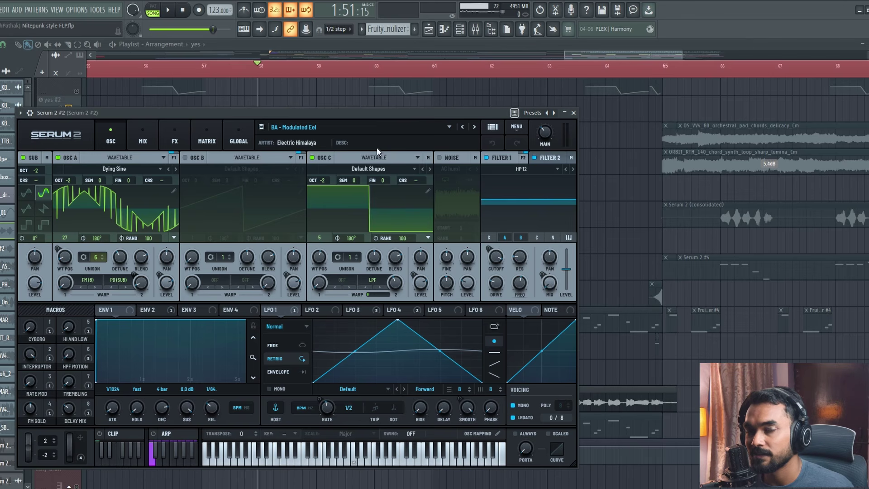
click(574, 113)
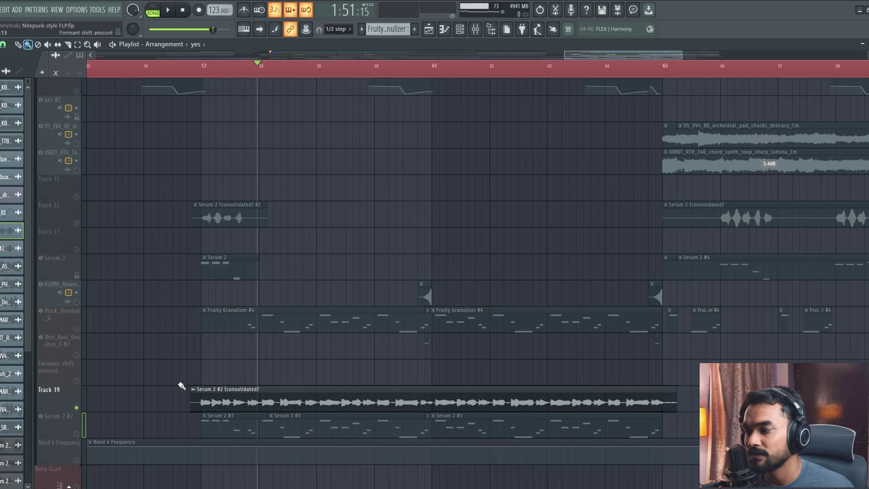
click(77, 436)
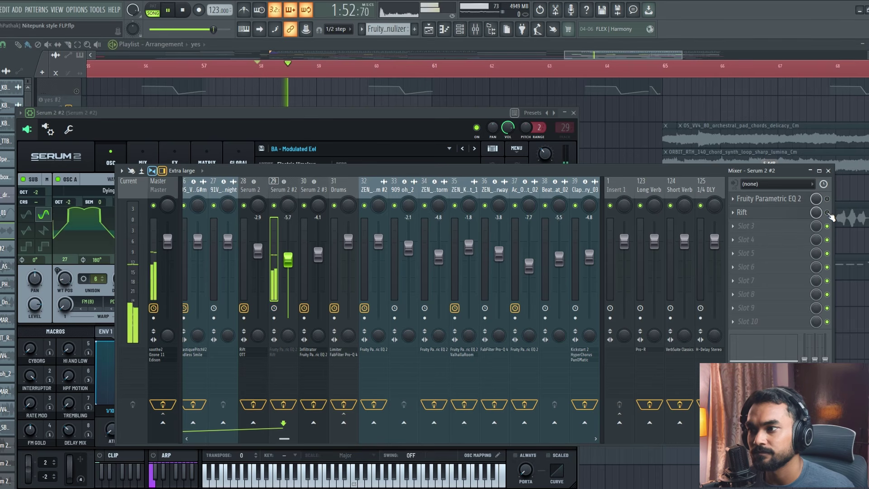
click(827, 199)
key(space)
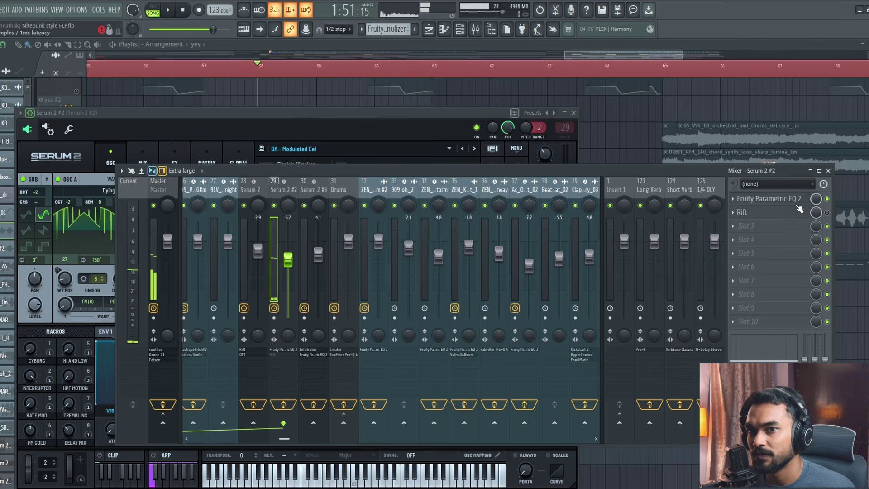
Step: Examine the Fruity Parametric EQ 2 and Rift settings on the Serum 2 #2 channel during playback, and close the plugin and mixer windows
click(788, 203)
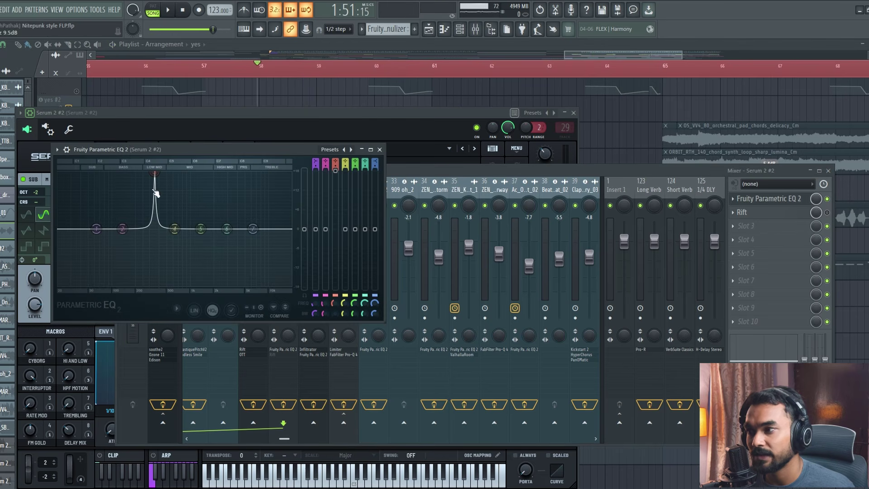
click(767, 213)
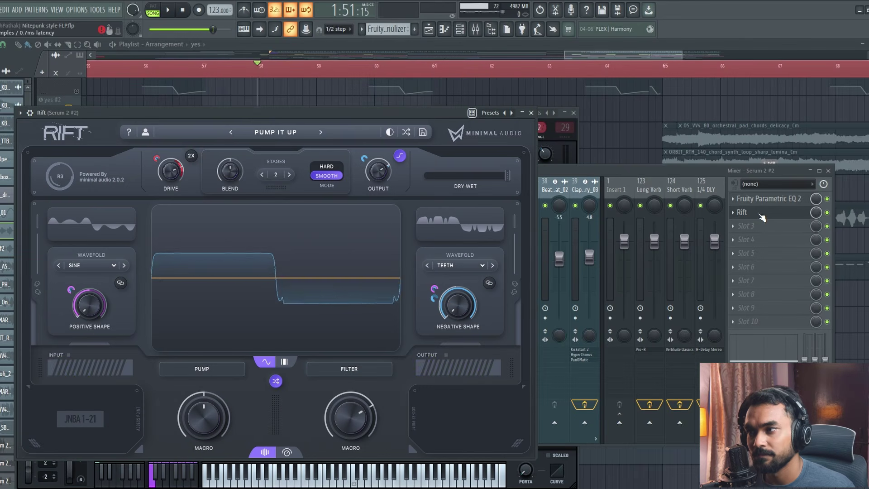
key(space)
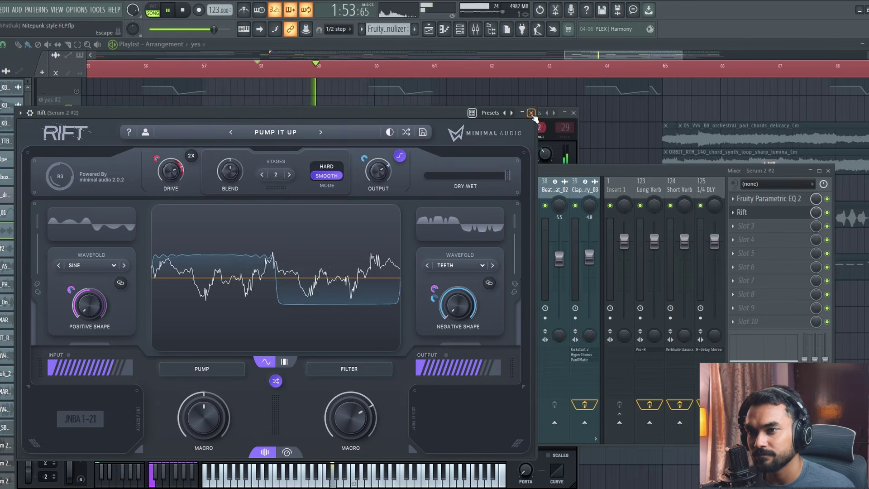
click(532, 114)
click(574, 113)
key(F9)
key(space)
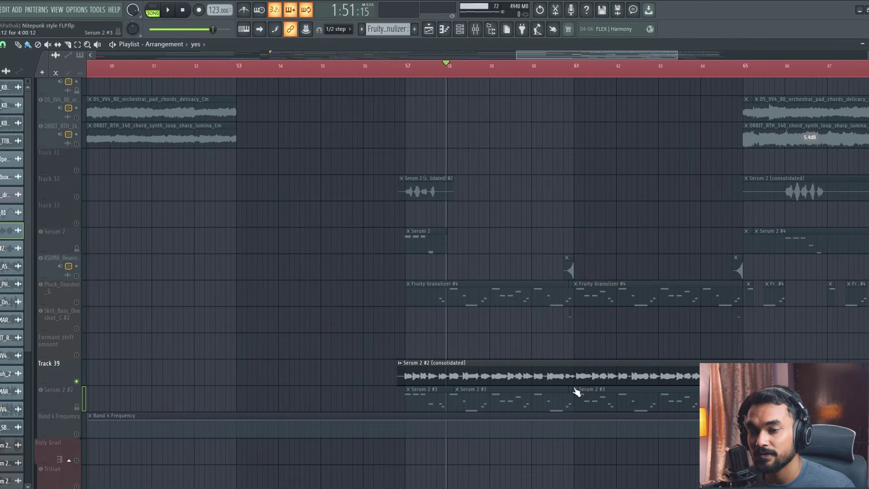
Step: Solo Track 32 and play its Serum 2 (consolidated) #2 clip from bar 57
scroll(548, 353, up, 3)
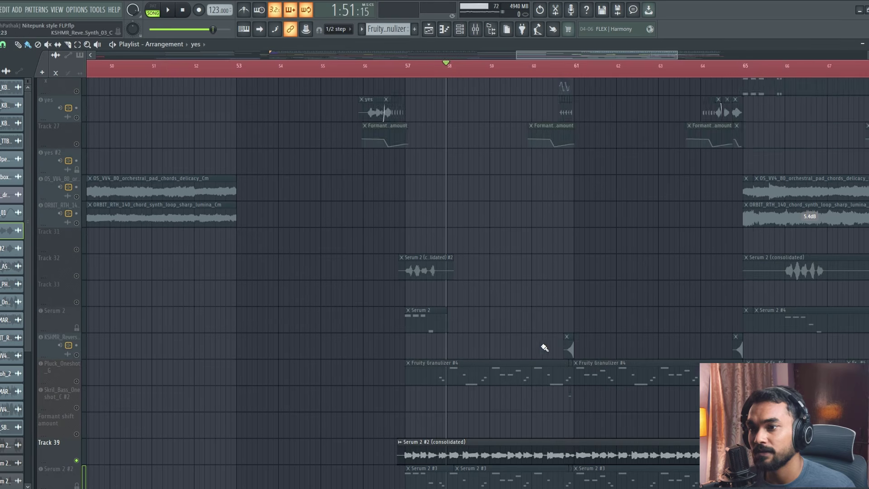
scroll(538, 348, up, 4)
click(261, 68)
key(space)
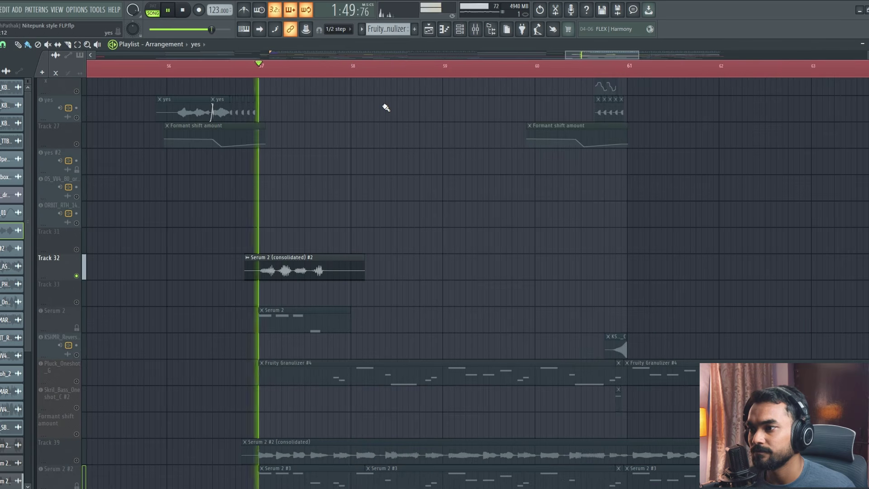
key(space)
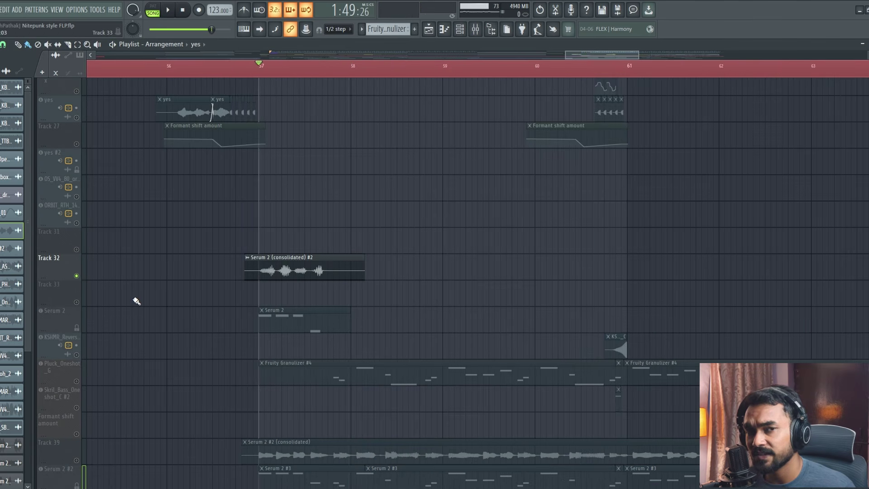
Step: Open the Serum 2 instrument and select the BA - FM Wobble preset from the factory Hard bass presets
click(73, 316)
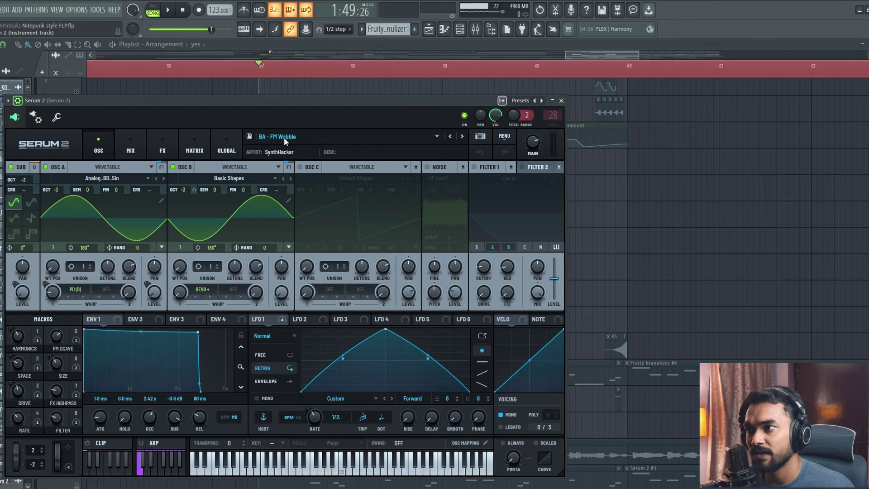
click(308, 139)
mouse_move(333, 162)
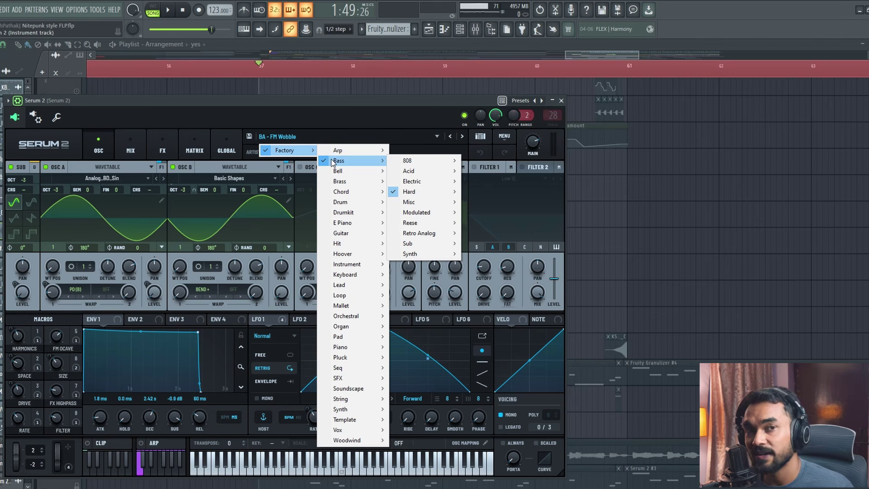
mouse_move(427, 193)
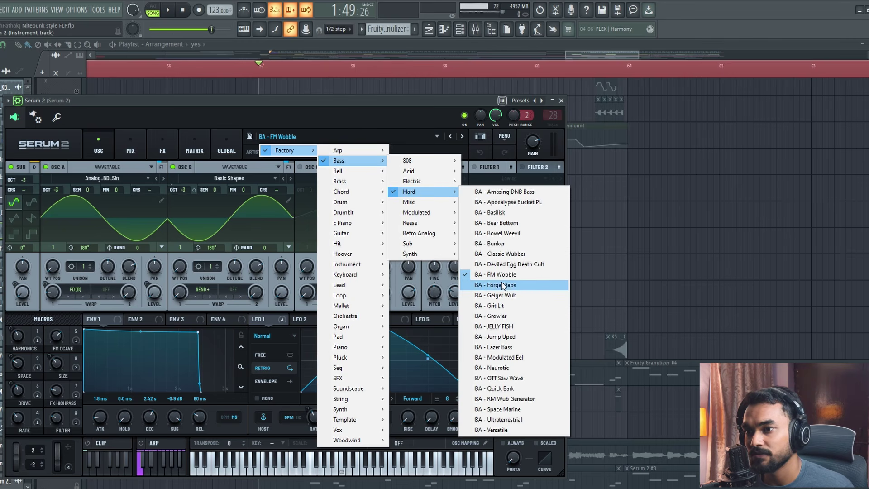
click(506, 275)
Step: View the Rift and OTT effects on the Serum 2 mixer channel, and close all plugin and mixer windows
key(F9)
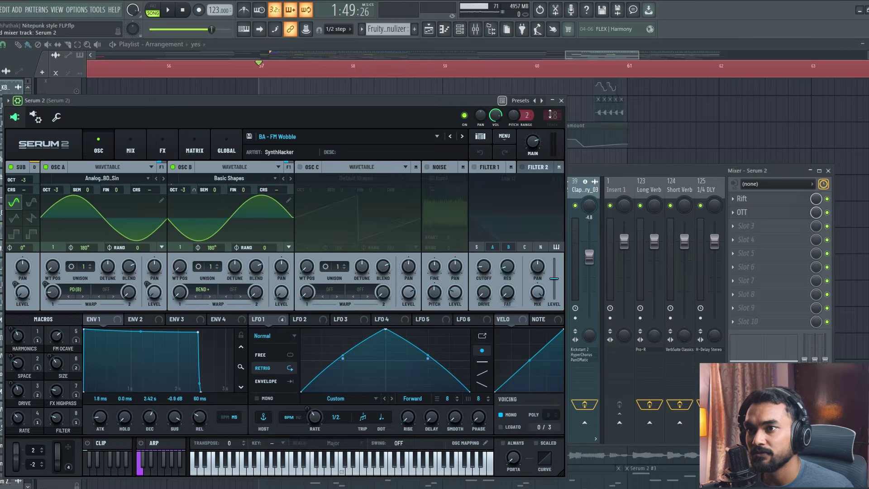
click(562, 101)
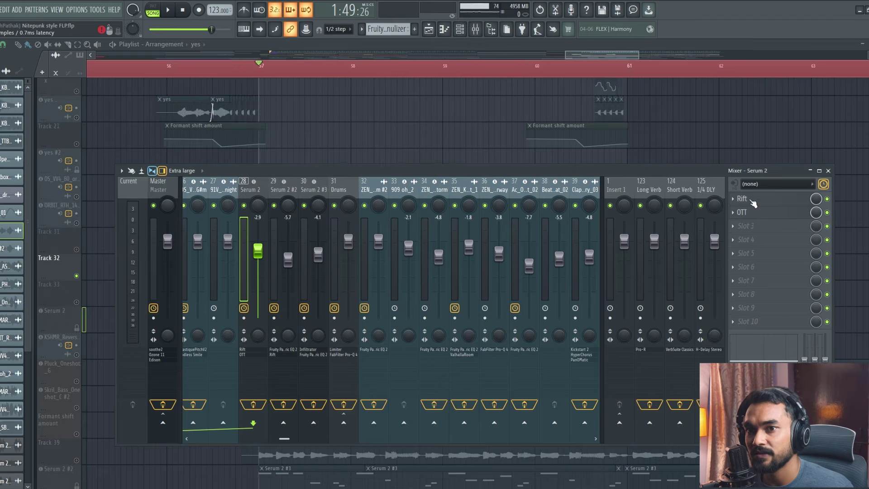
click(752, 200)
click(758, 213)
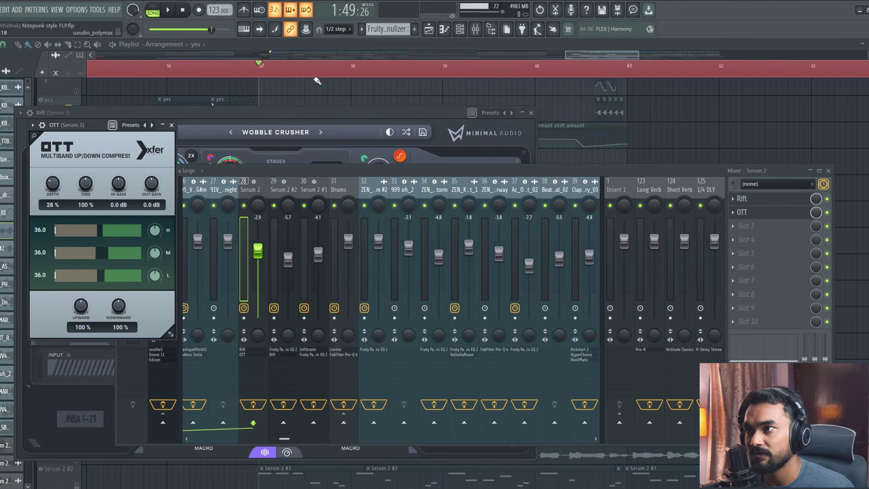
key(F12)
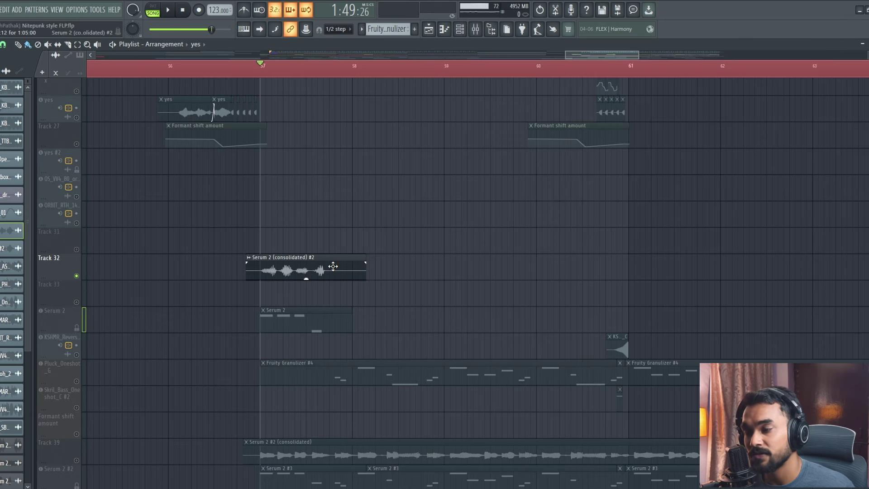
Step: Play the soloed Serum 2 (consolidated) clips on Track 32 from bar 66
scroll(496, 237, down, 4)
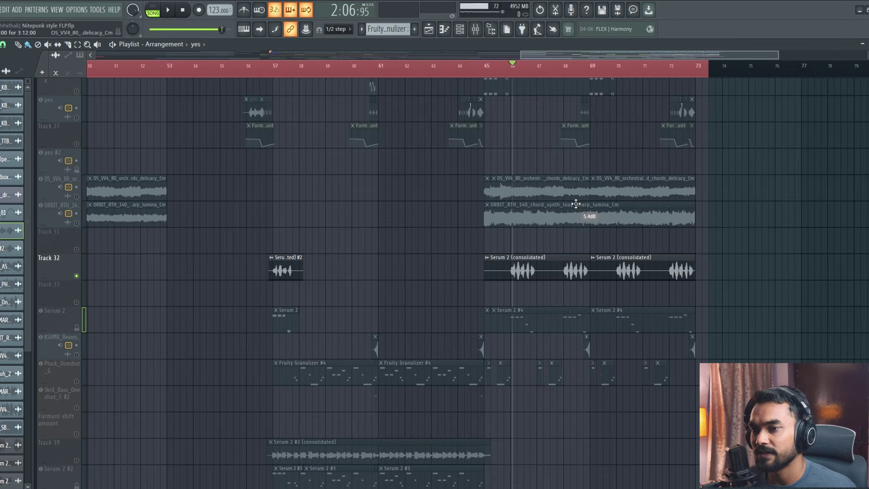
scroll(574, 197, up, 3)
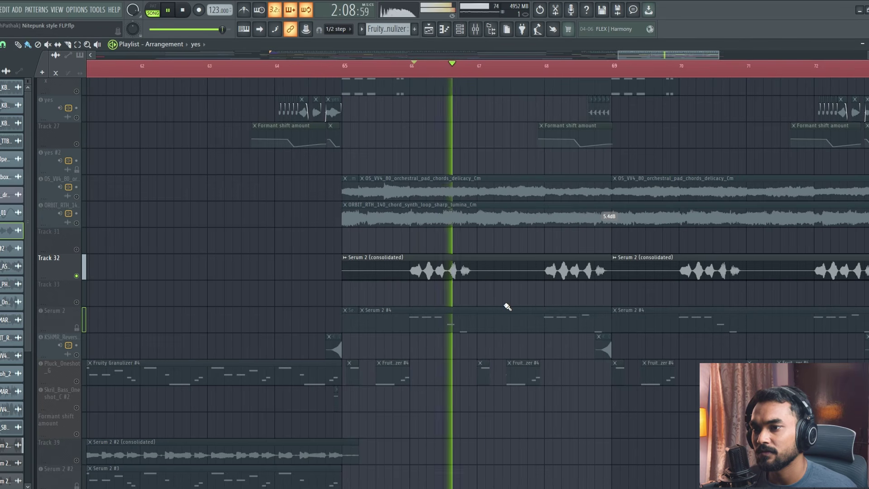
scroll(505, 304, down, 4)
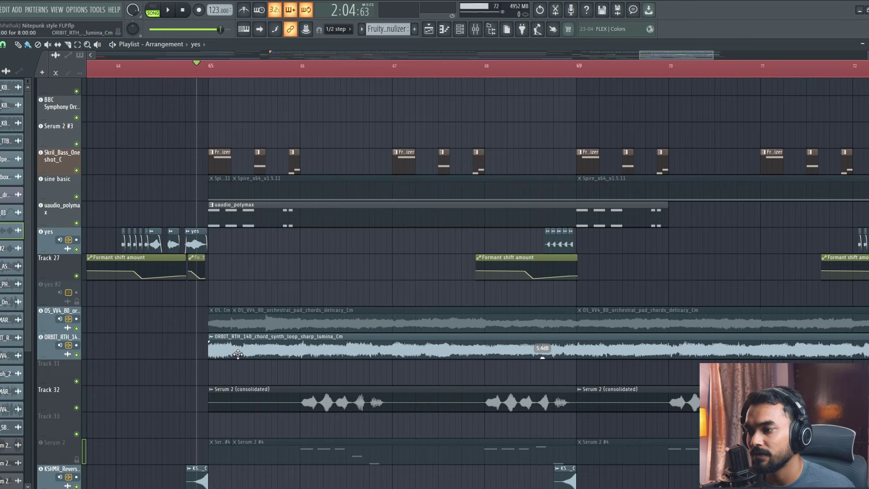
Step: Solo the ORBIT_RTH_140 chord synth loop track and play it from just before bar 65
key(space)
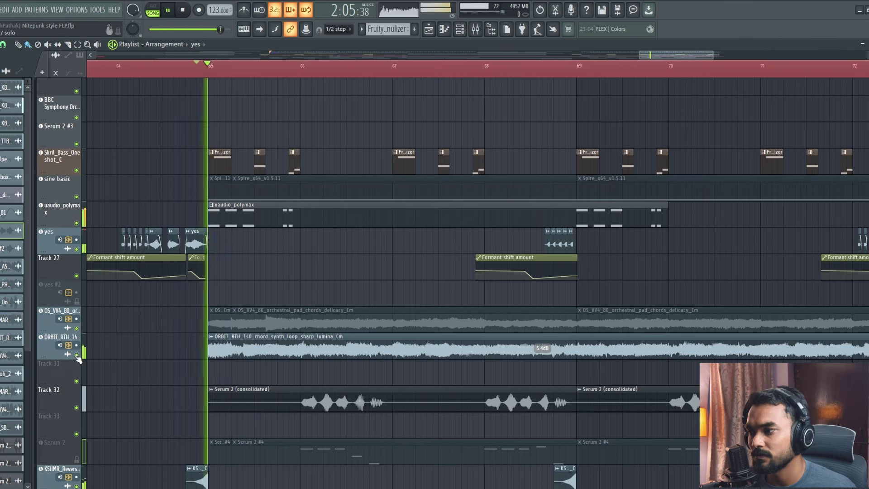
key(space)
right_click(77, 356)
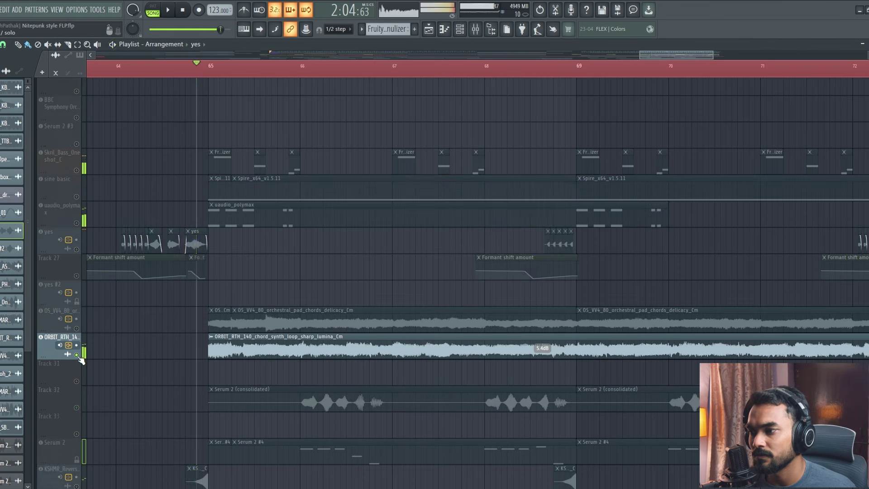
key(space)
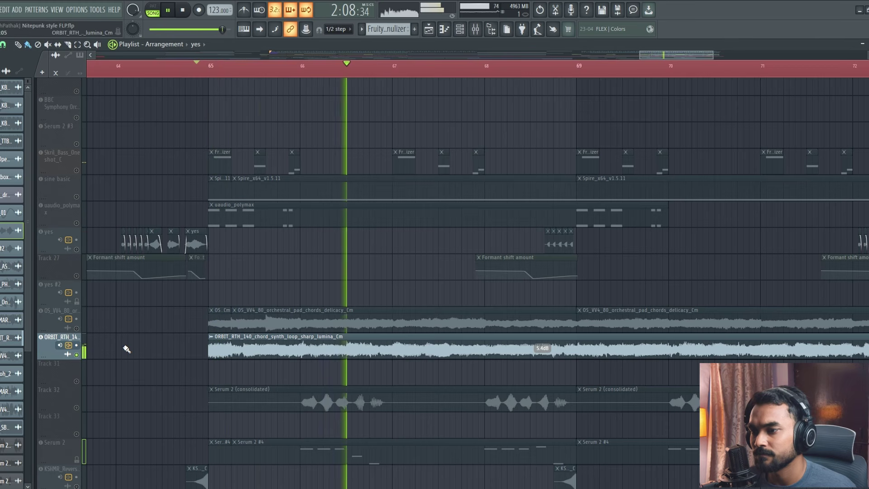
key(space)
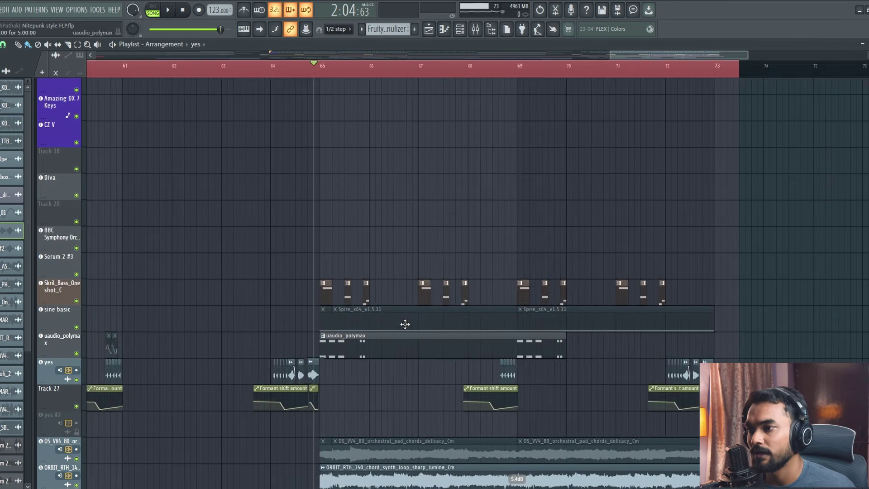
Step: Solo the Skril_Bass_Oneshot_C track and play its Fruity Granulizer clips from just before bar 65
scroll(404, 324, up, 4)
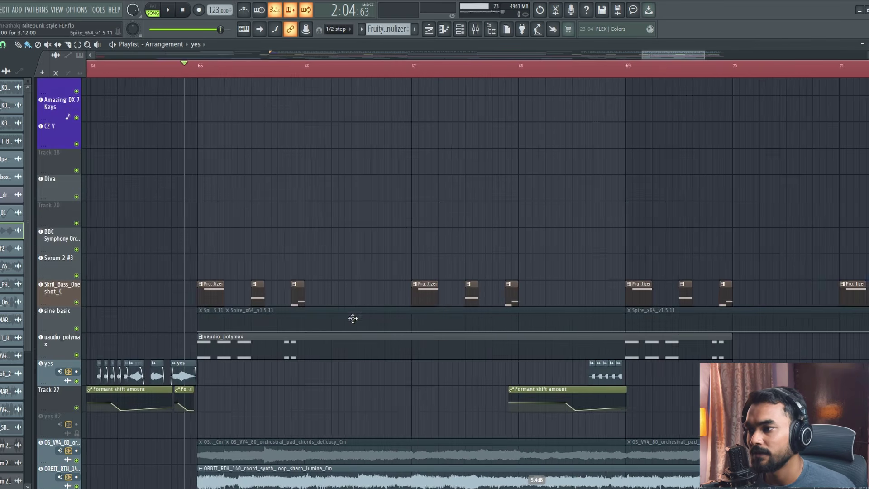
ctrl+click(76, 302)
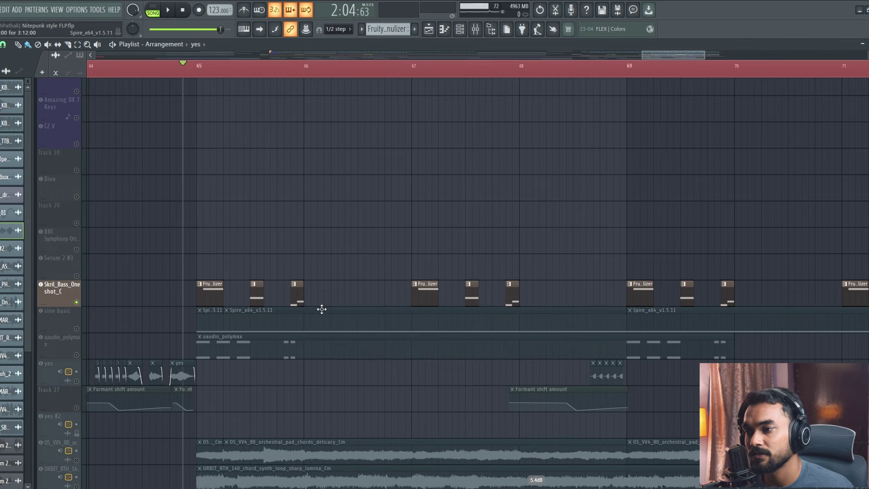
key(space)
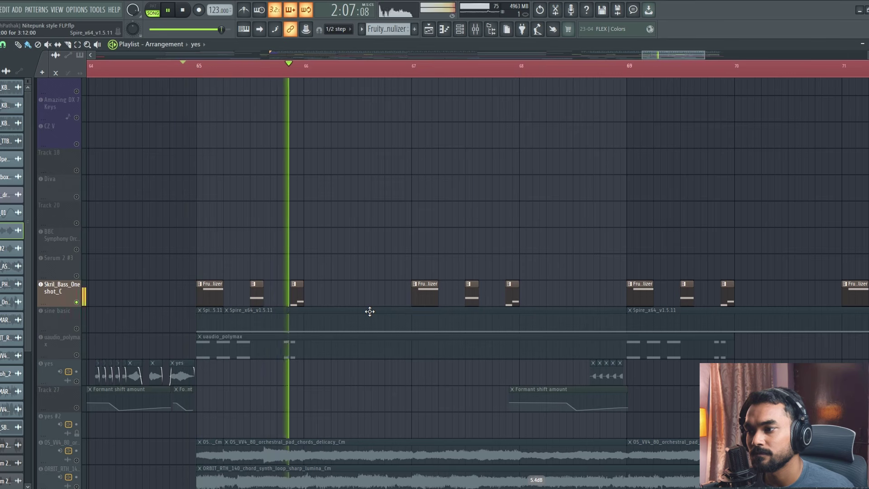
key(space)
Step: Restore all tracks and play the full section from just before bar 65
scroll(368, 310, down, 15)
scroll(316, 296, up, 6)
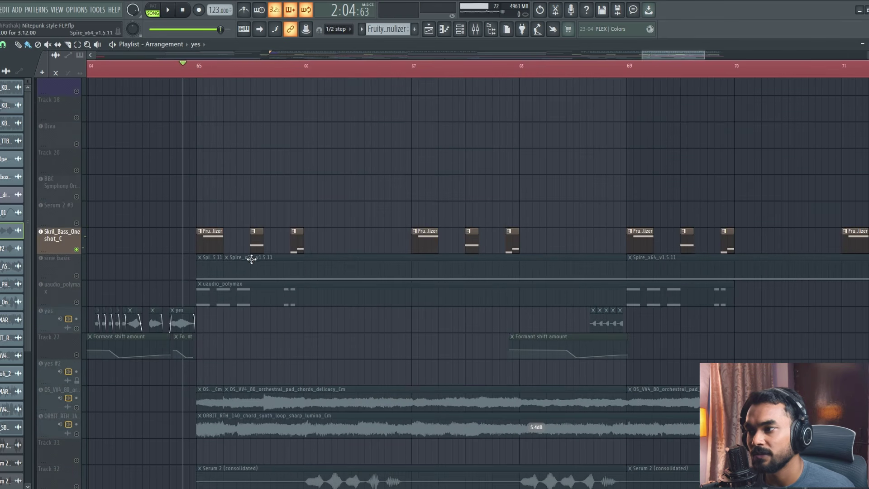
click(60, 423)
key(space)
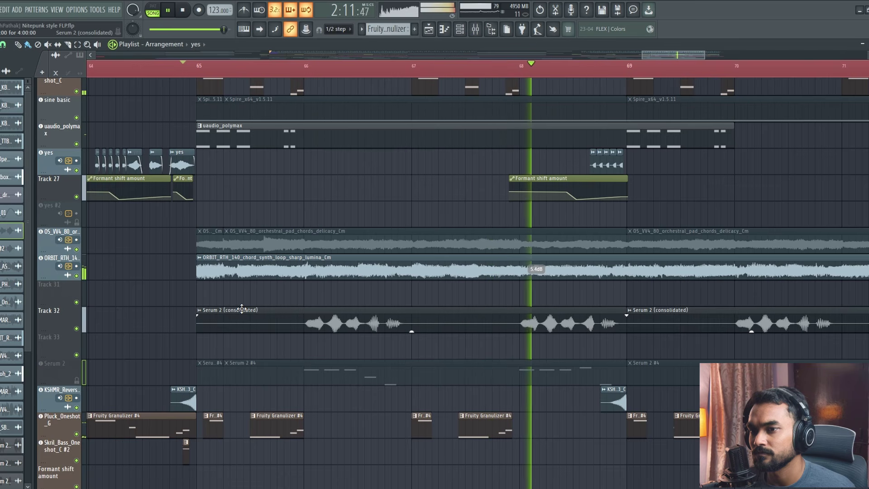
key(space)
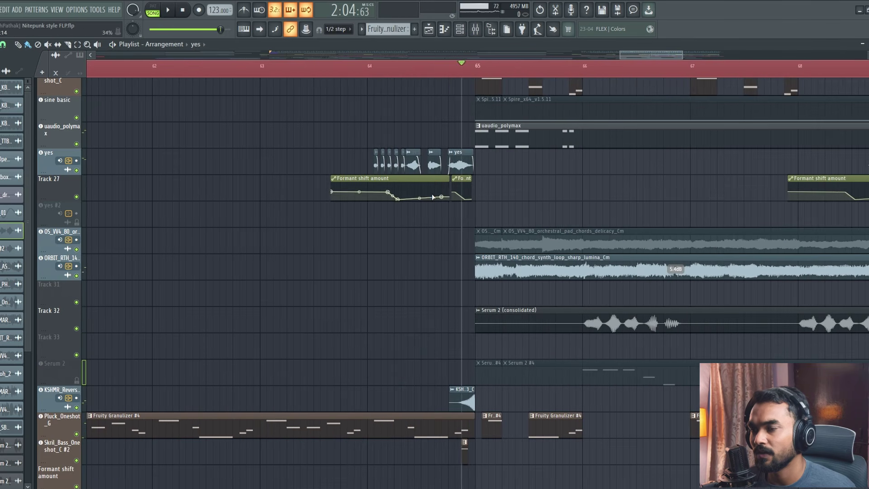
Step: Play from bar 64 and solo the yes vocal track together with its Formant shift amount automation on Track 27
click(373, 74)
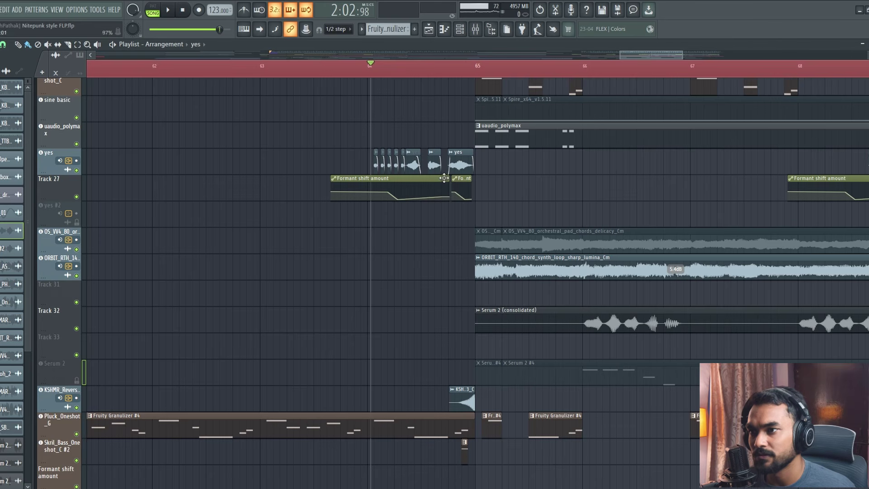
key(space)
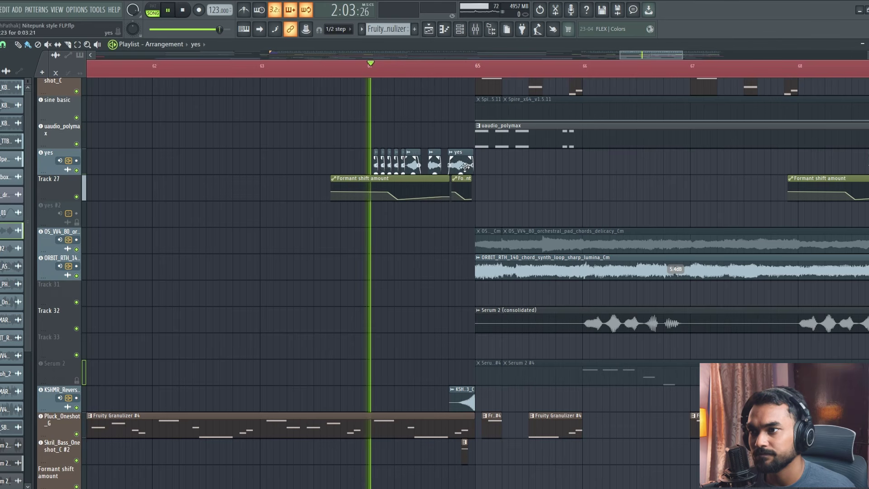
ctrl+click(76, 170)
click(76, 196)
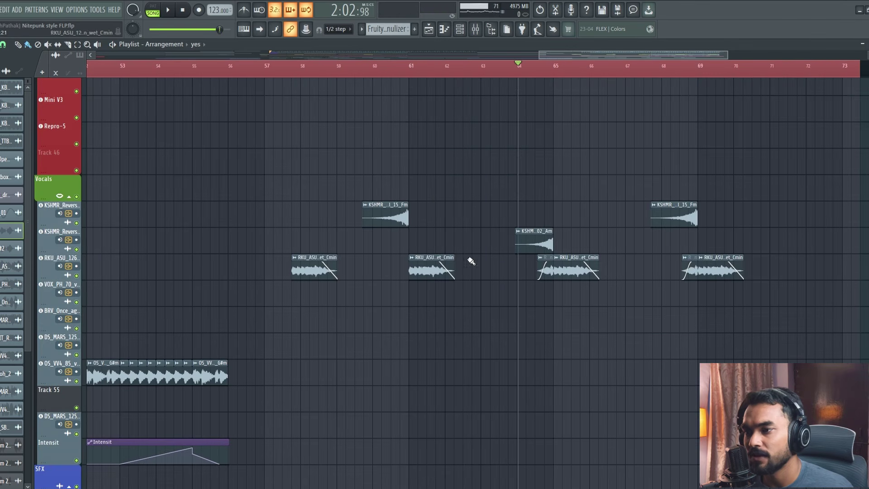
Step: Solo the RKU_ASU_126 track in the Vocals group and play its clip from just before bar 65
ctrl+click(76, 276)
key(space)
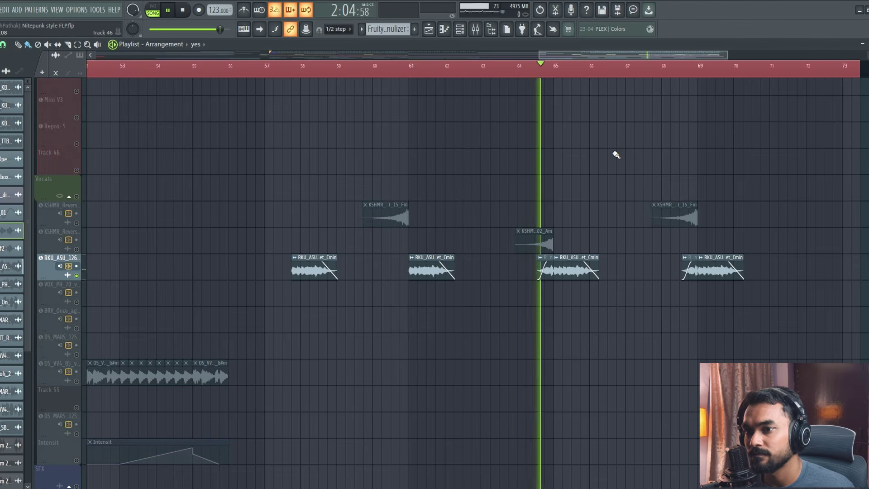
key(space)
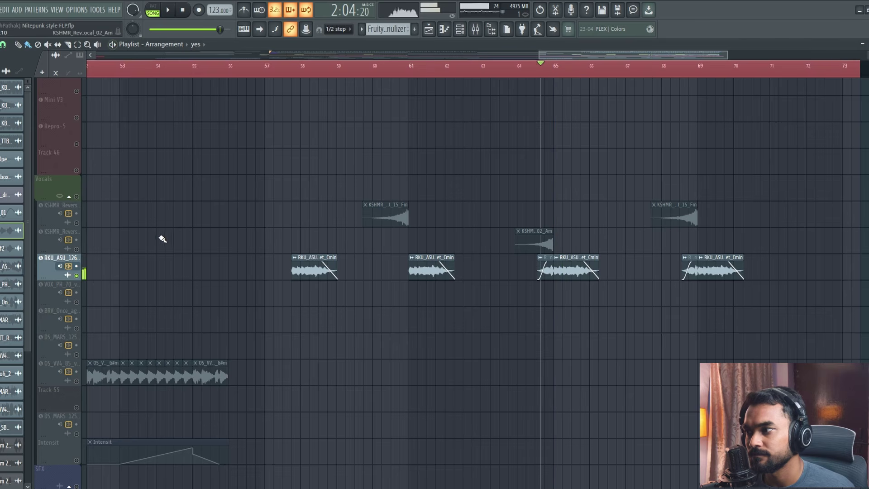
Step: Go to the breakdown at the start of the song and play it from bar 1 with all tracks active
scroll(265, 295, down, 5)
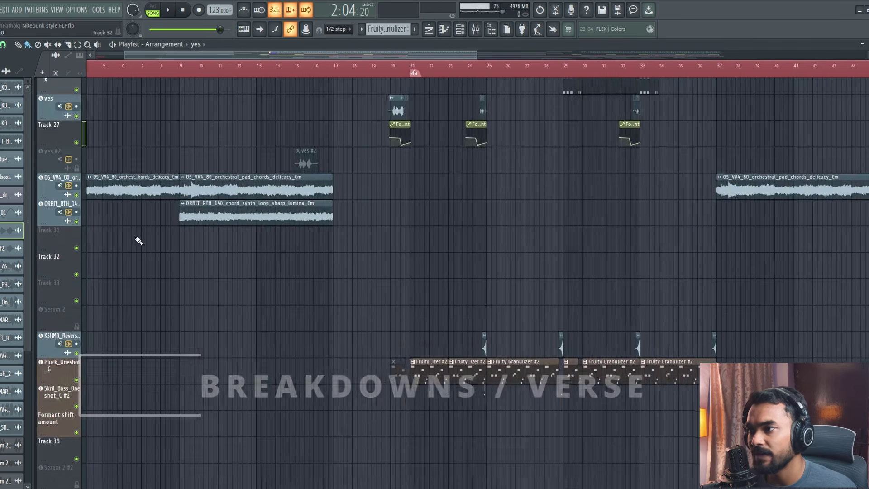
scroll(178, 252, up, 4)
drag(419, 55, 263, 68)
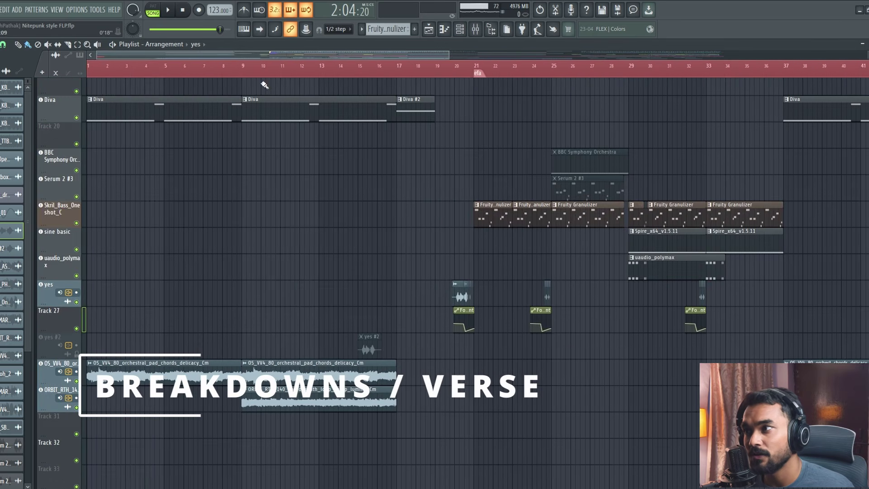
click(90, 70)
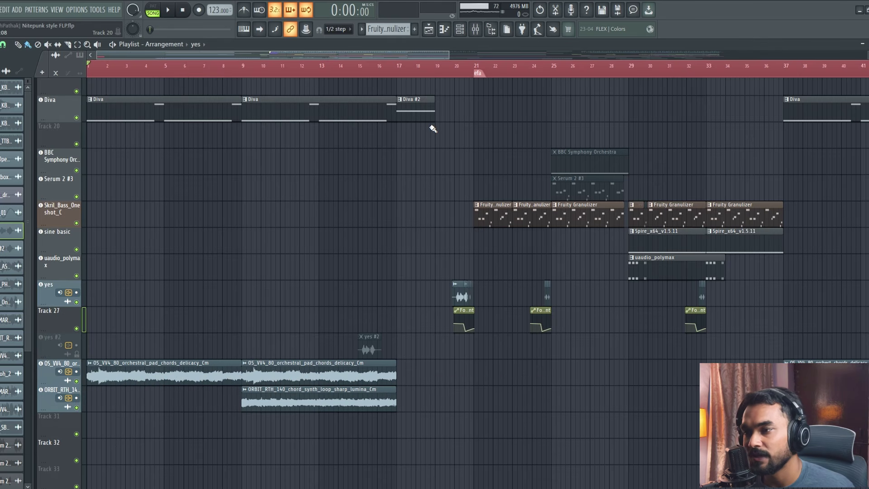
scroll(129, 175, up, 4)
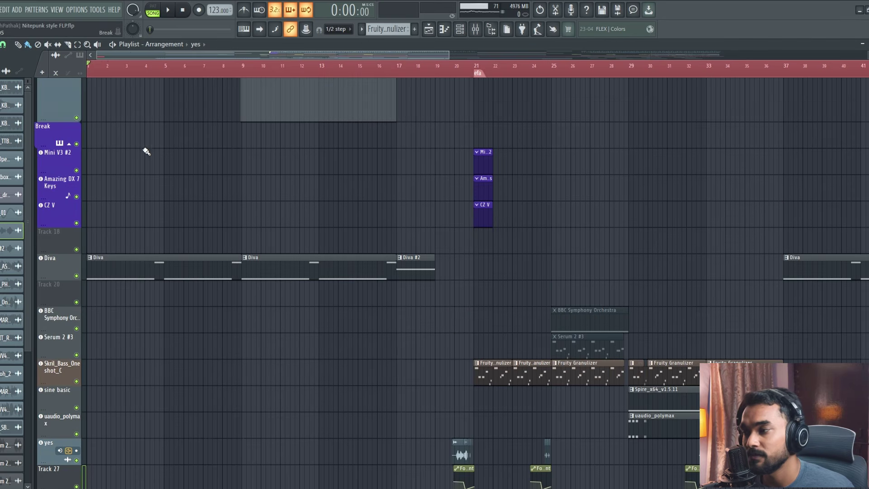
scroll(180, 168, down, 3)
key(space)
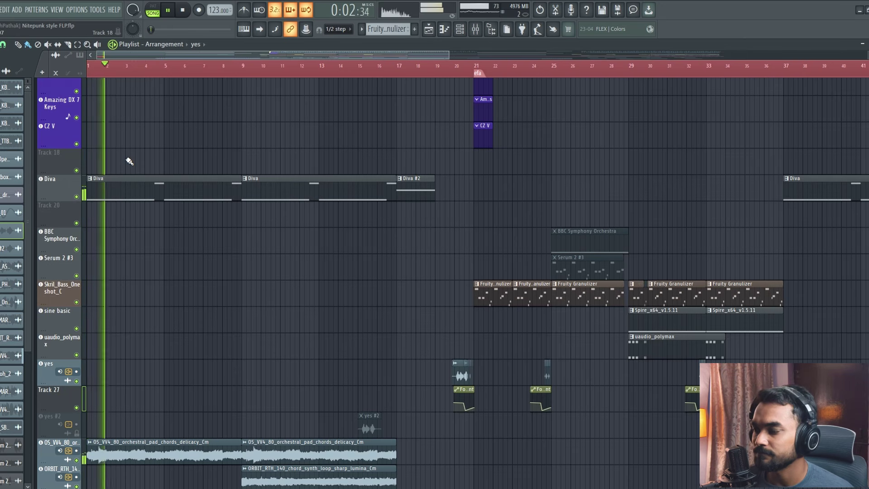
key(space)
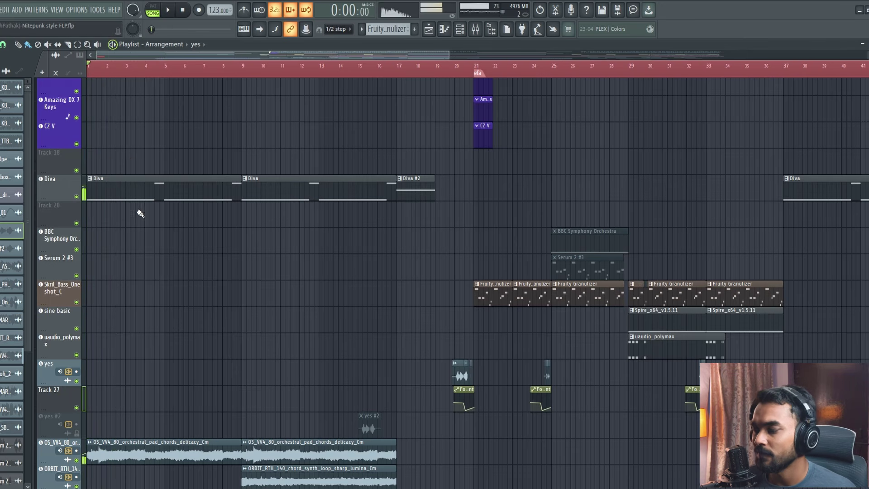
Step: Solo the OS_VV4_80 orchestral pad chords track and play it from bar 1
scroll(141, 295, down, 4)
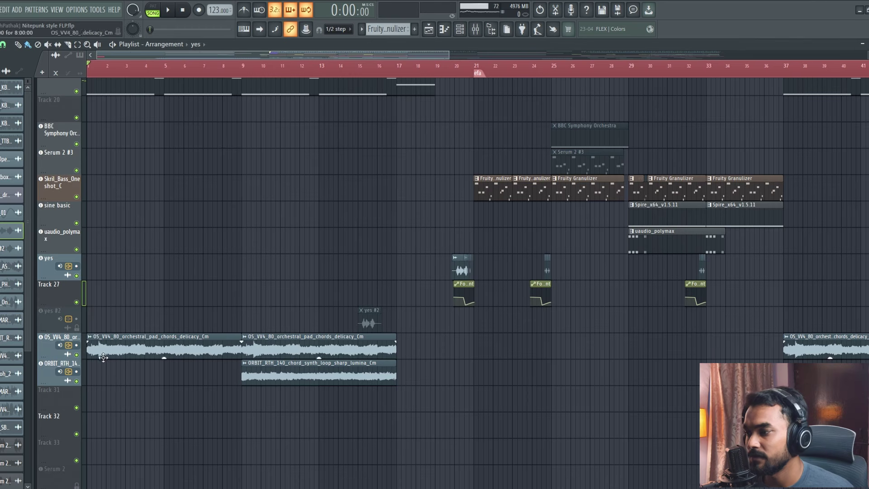
right_click(77, 355)
key(space)
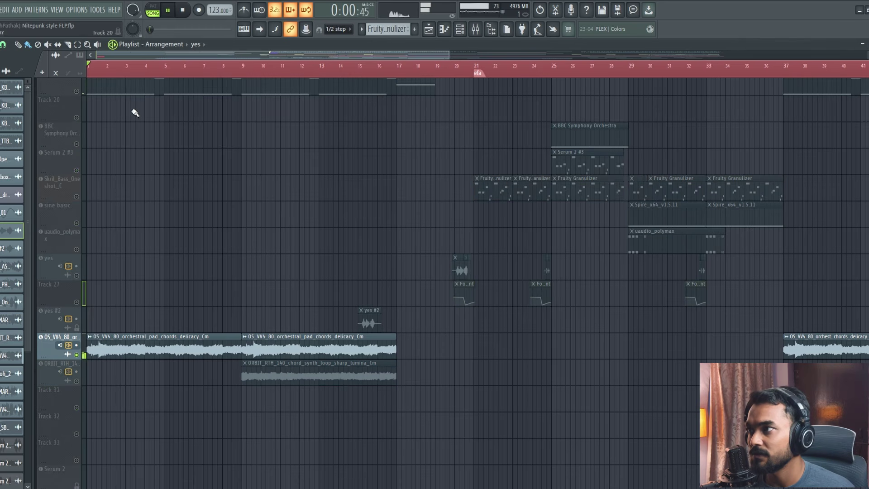
Step: Solo the ORBIT_RTH_140 chord synth loop track and play it from just before bar 9
right_click(76, 381)
key(space)
click(254, 67)
key(space)
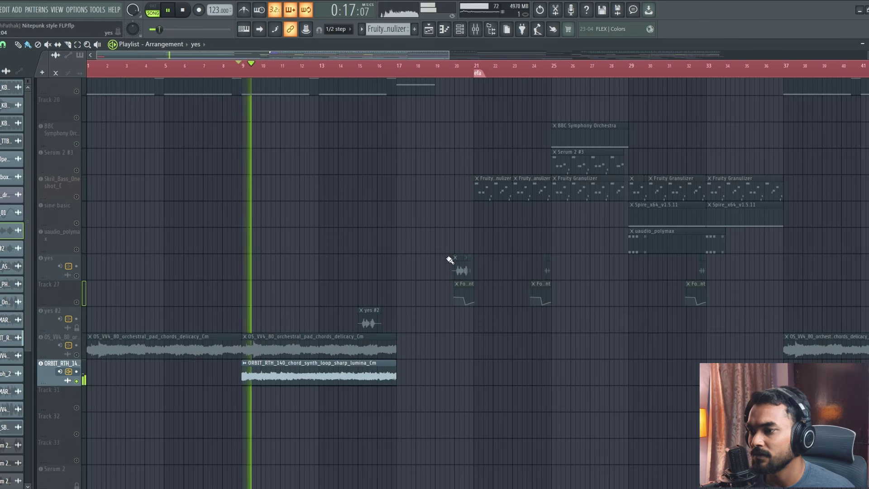
key(space)
Step: Solo the Diva track, play it from bar 1 while viewing its XS Modwheel Reese preset, and close the instrument
scroll(83, 265, up, 5)
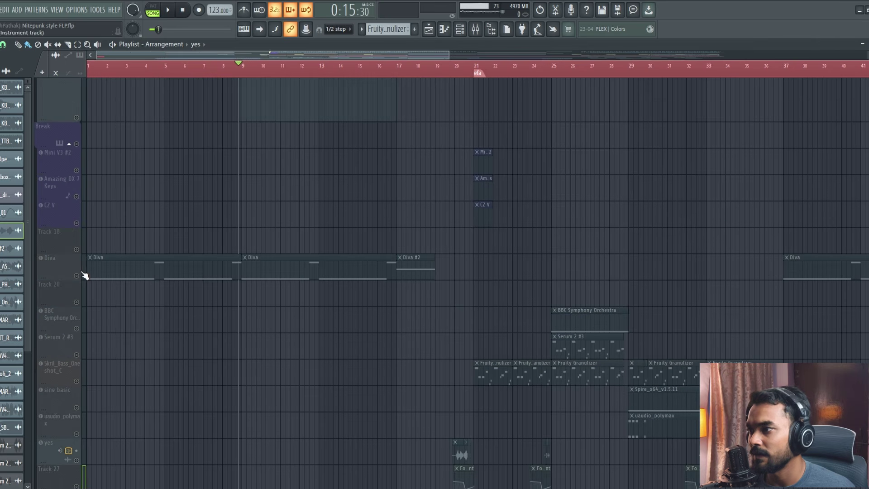
right_click(77, 276)
click(89, 69)
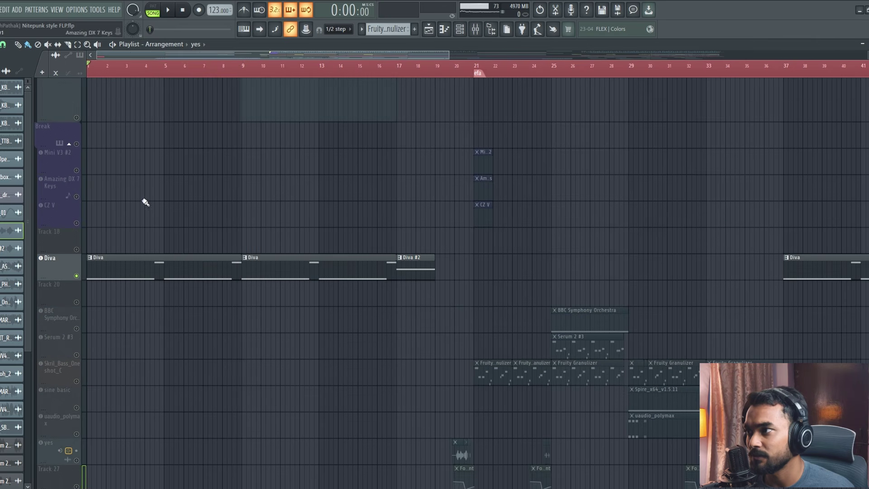
click(59, 272)
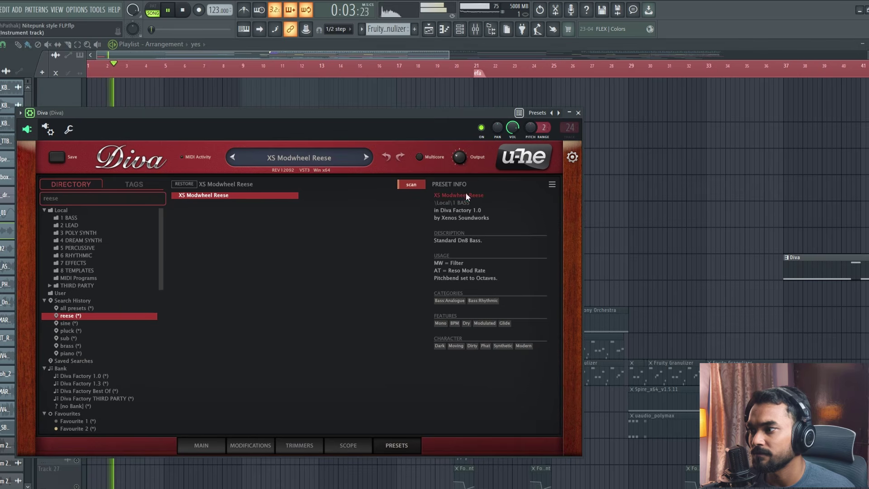
click(578, 113)
key(space)
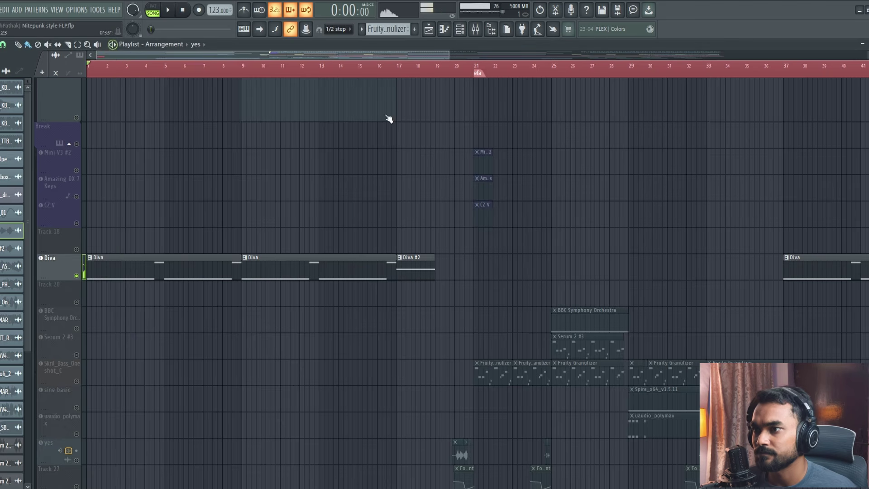
Step: Reactivate all tracks and play the breakdown from bar 9 with the drum loop and Modulation X offset automation in view
scroll(272, 244, up, 5)
scroll(310, 247, up, 5)
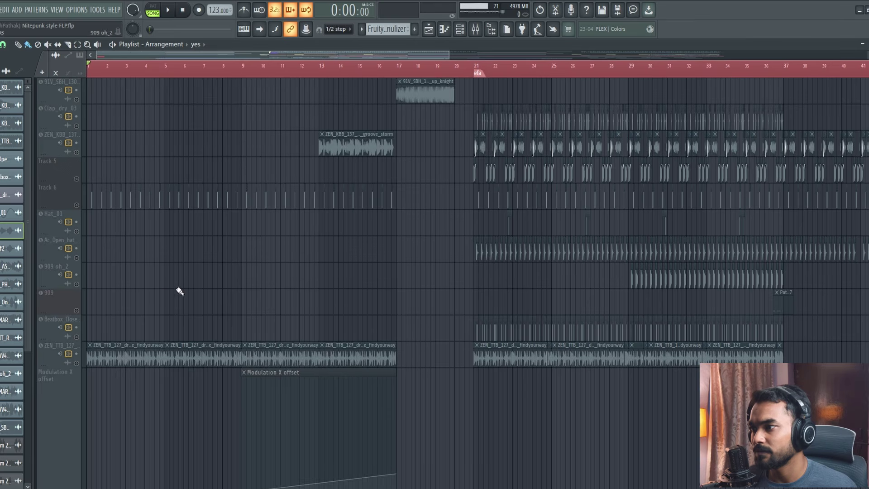
click(78, 311)
key(space)
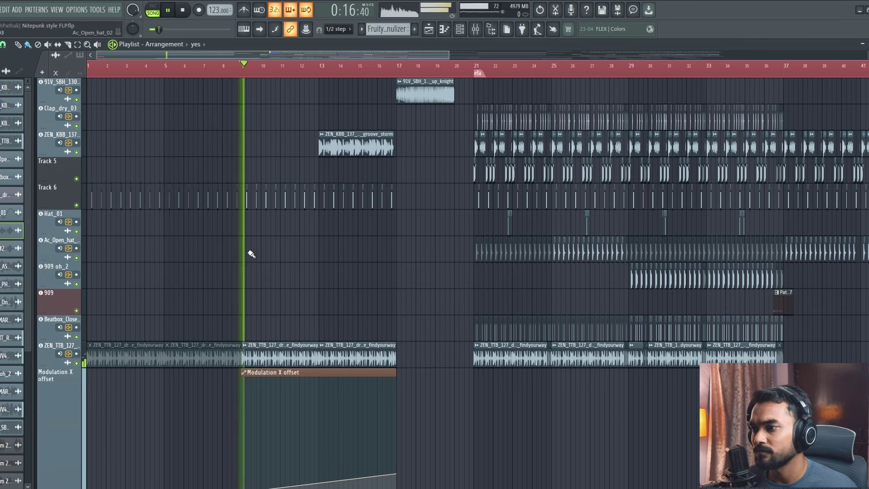
scroll(272, 261, down, 1)
scroll(272, 261, down, 20)
key(space)
Step: Solo the OS_VV4_85 vocal adlibs track, play it from bar 8, and enable the Intensit automation track alongside it
scroll(273, 265, down, 13)
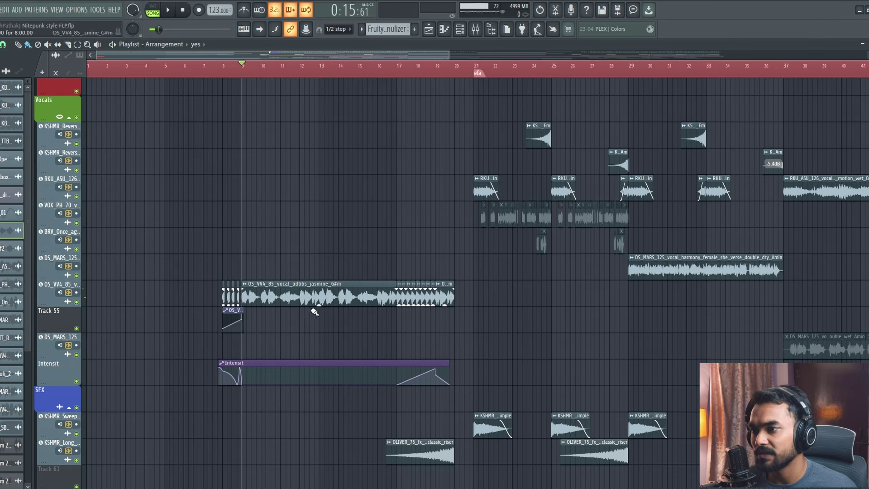
ctrl+click(76, 302)
key(space)
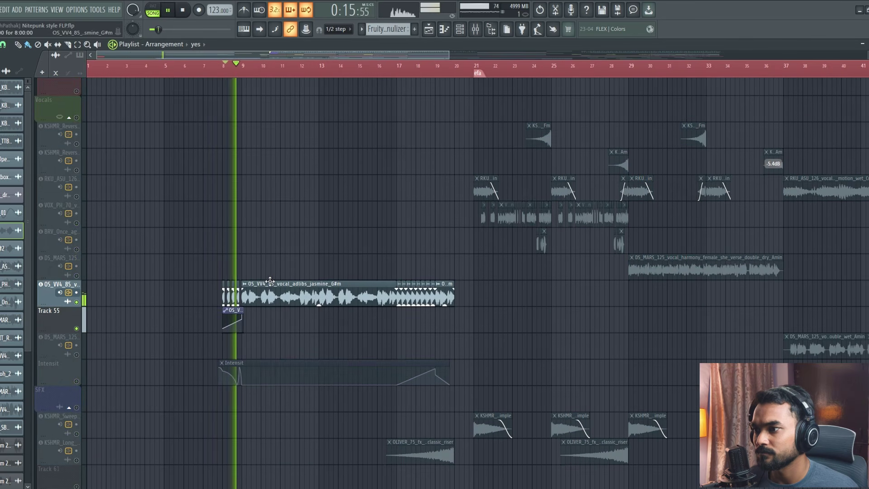
ctrl+click(76, 382)
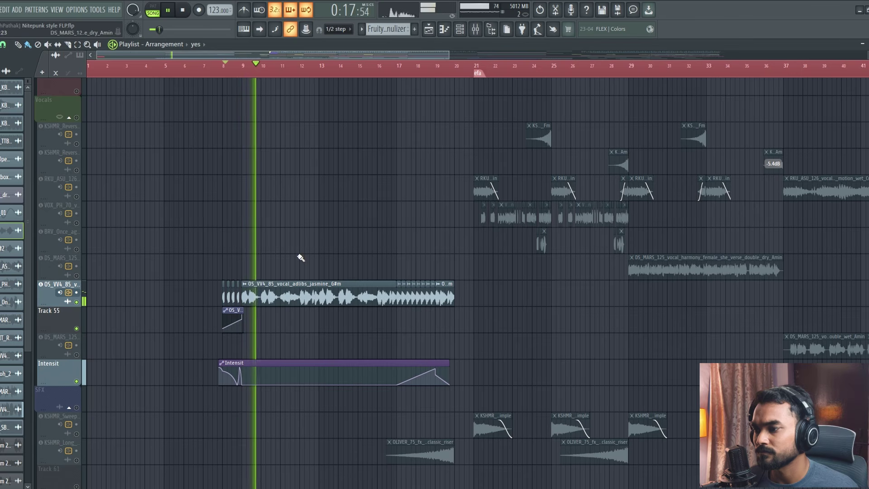
key(space)
Step: Replay the soloed vocal adlibs with the Intensit automation from just before bar 8, focusing on the chopped intro clips
click(227, 72)
scroll(240, 261, up, 3)
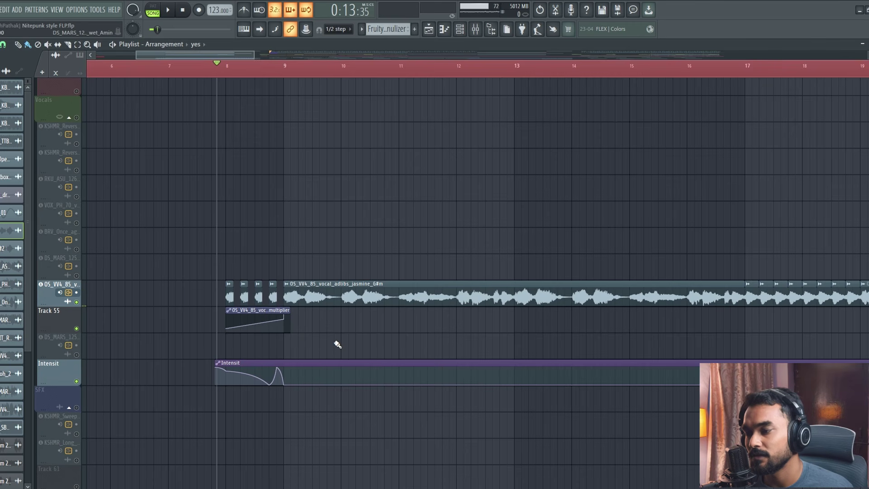
key(space)
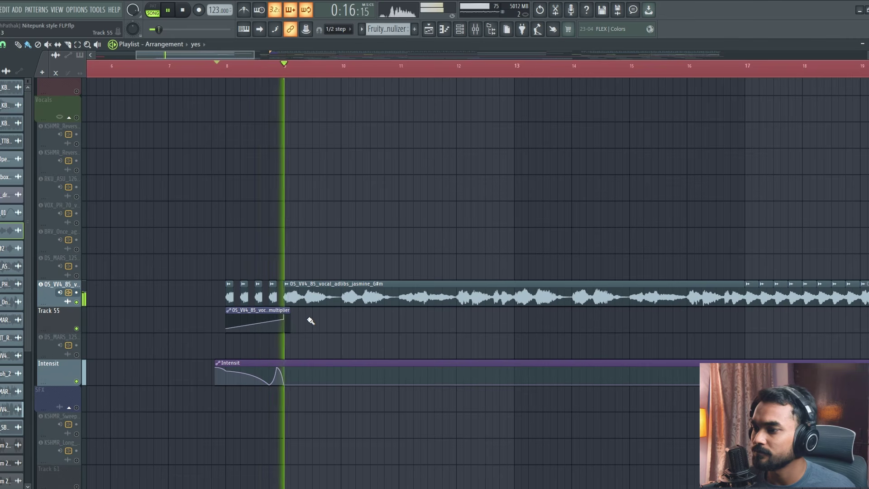
key(space)
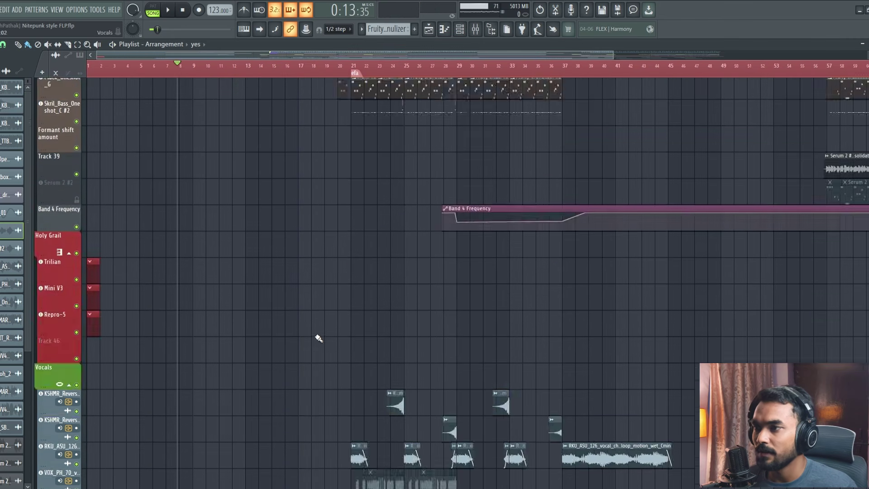
Step: Play the 91V_SBH_130 drum fill build-up from just before bar 17 with all tracks active
scroll(318, 336, up, 10)
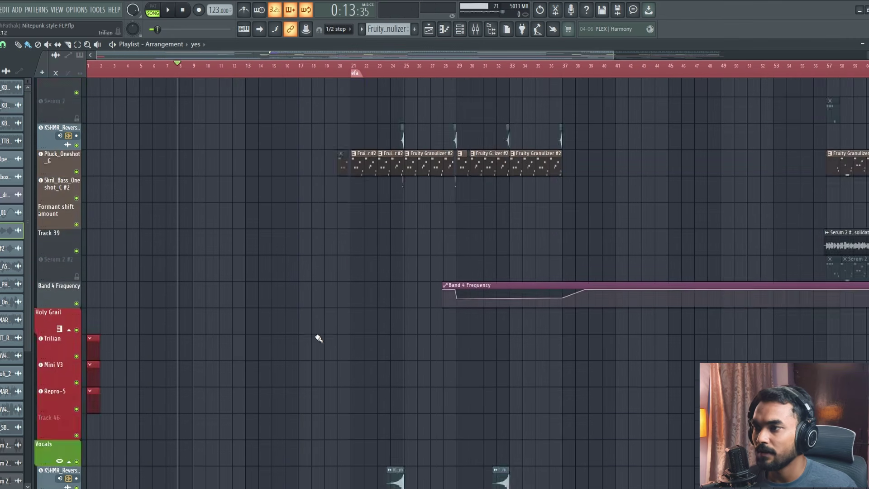
scroll(323, 337, up, 10)
scroll(355, 330, up, 8)
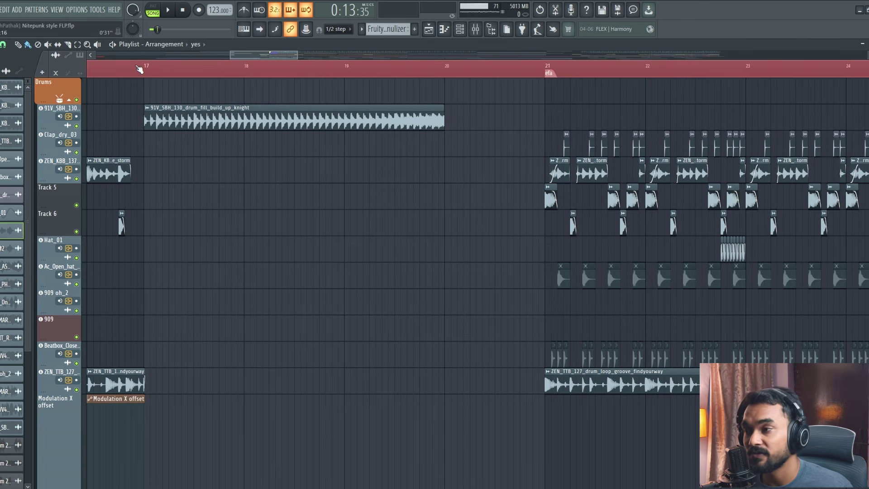
click(137, 68)
key(space)
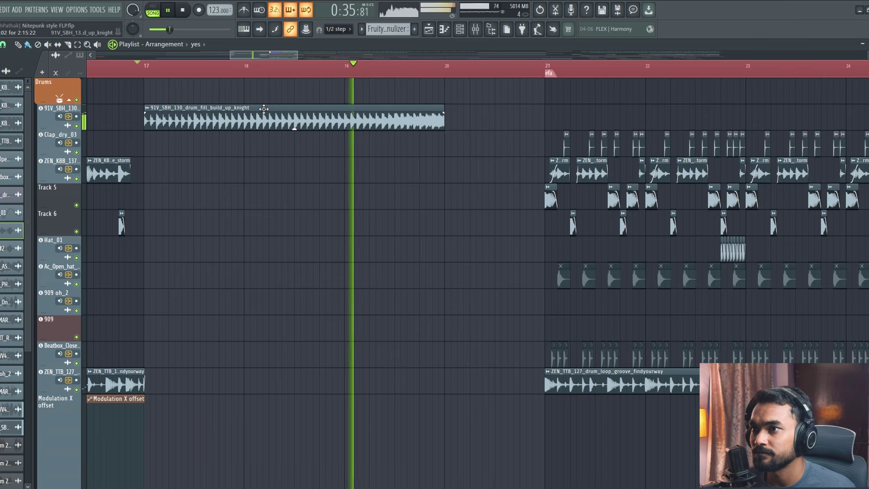
key(space)
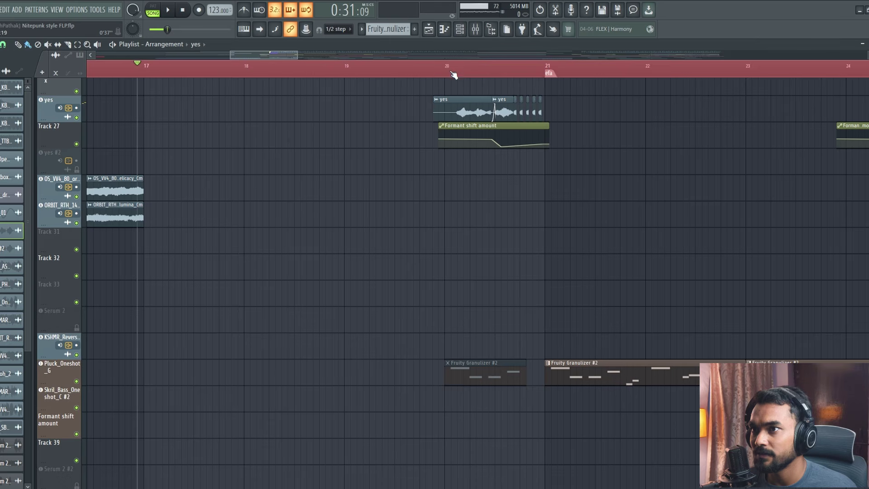
Step: Play the "yes" vocal chops with their Formant shift amount automation from just before bar 20 into the drop
click(447, 73)
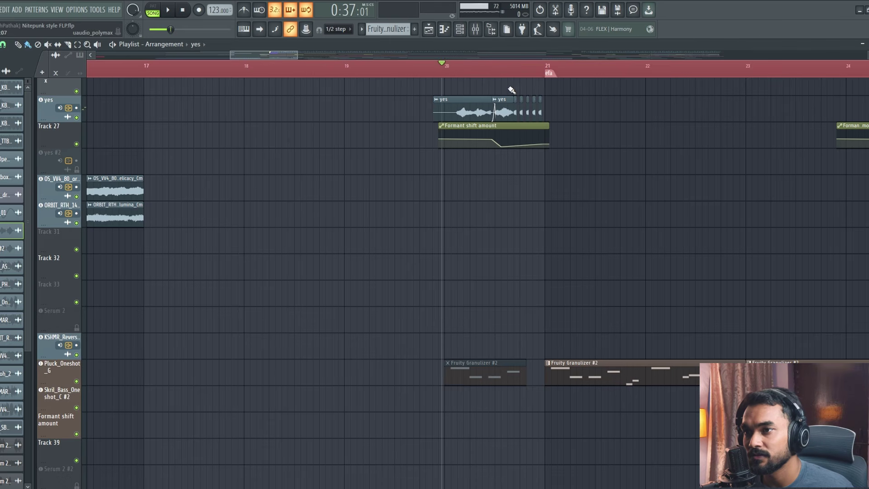
key(space)
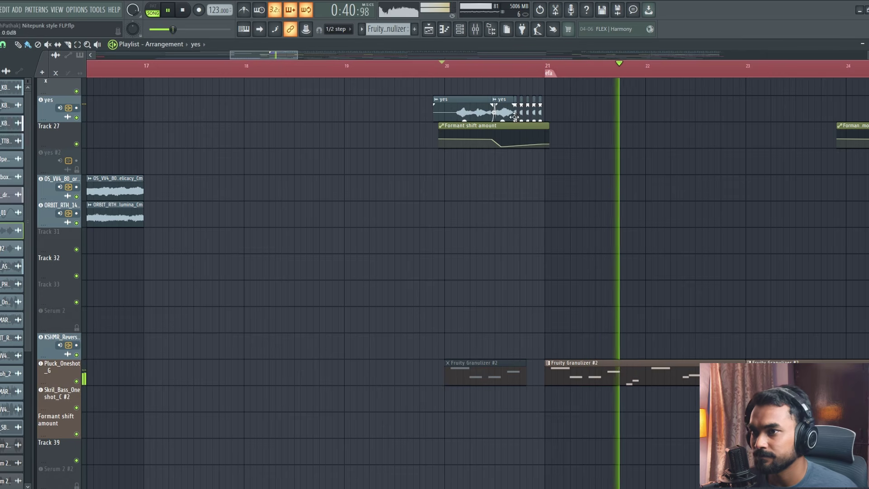
key(space)
scroll(448, 130, down, 5)
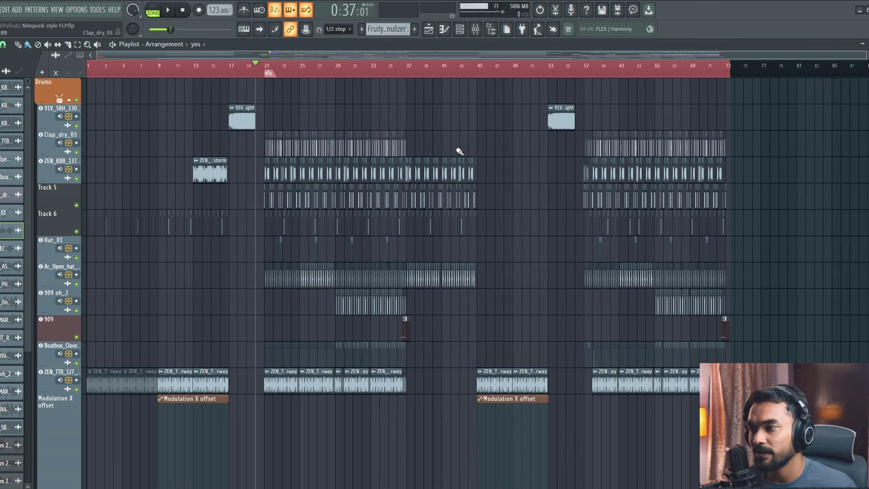